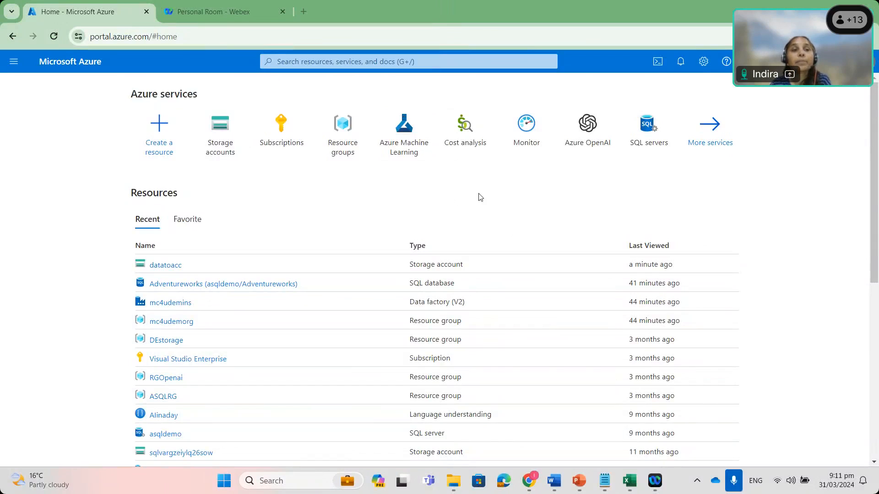
{"action": "left_click", "coordinate": [303, 13]}
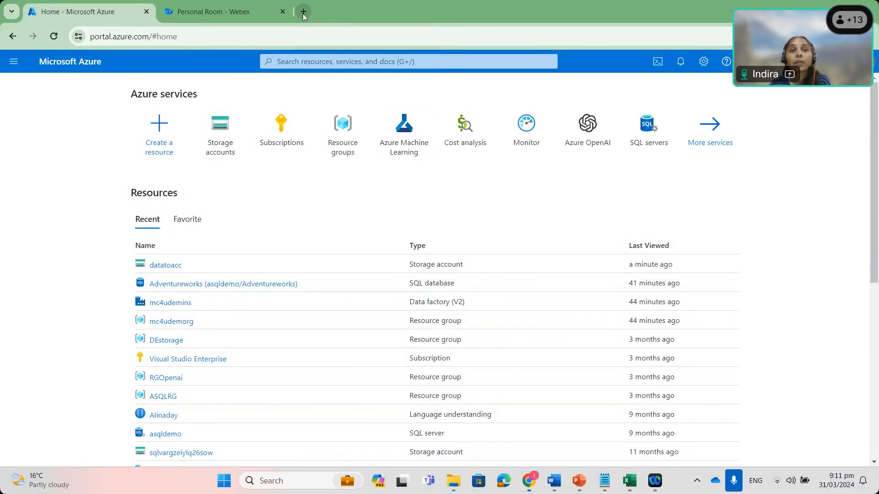
{"action": "type", "text": "portal"}
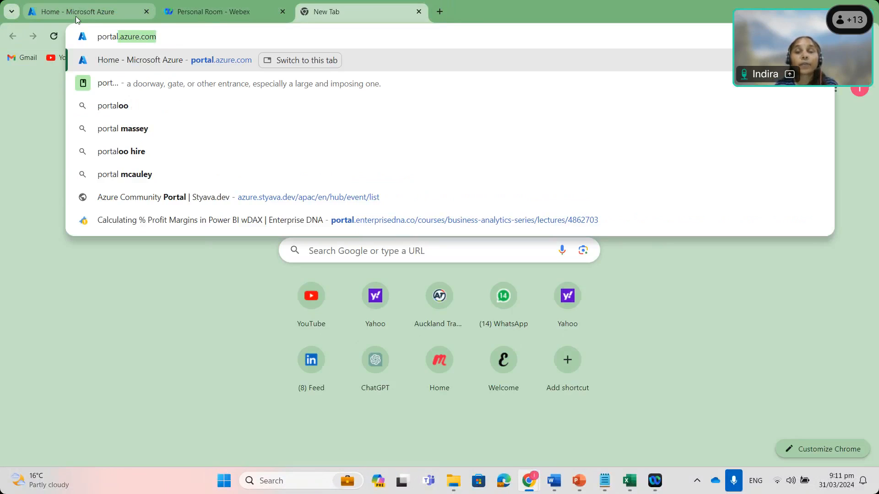
{"action": "mouse_move", "coordinate": [75, 16]}
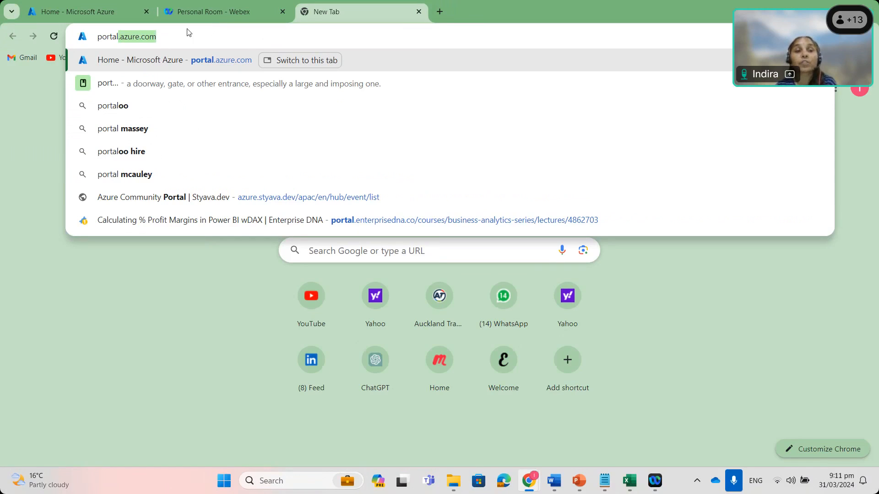
{"action": "left_click", "coordinate": [111, 14]}
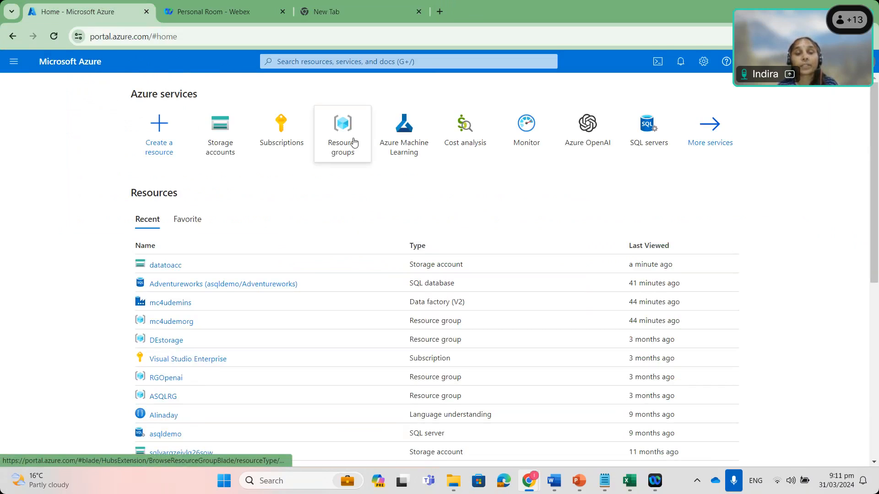
{"action": "mouse_move", "coordinate": [353, 143]}
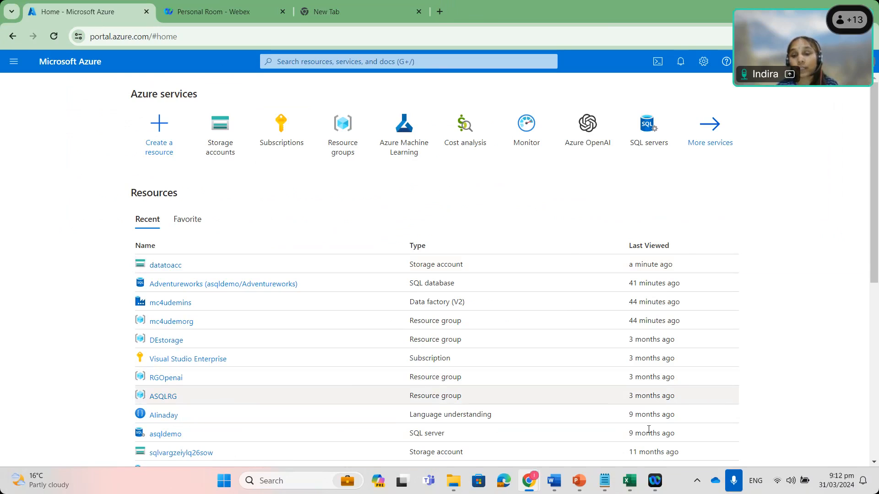
Switch to the AdventureWorks Sales workbook in Excel and examine the column headings and Channel column of the Sales Order_data sheet.
{"action": "mouse_move", "coordinate": [629, 480]}
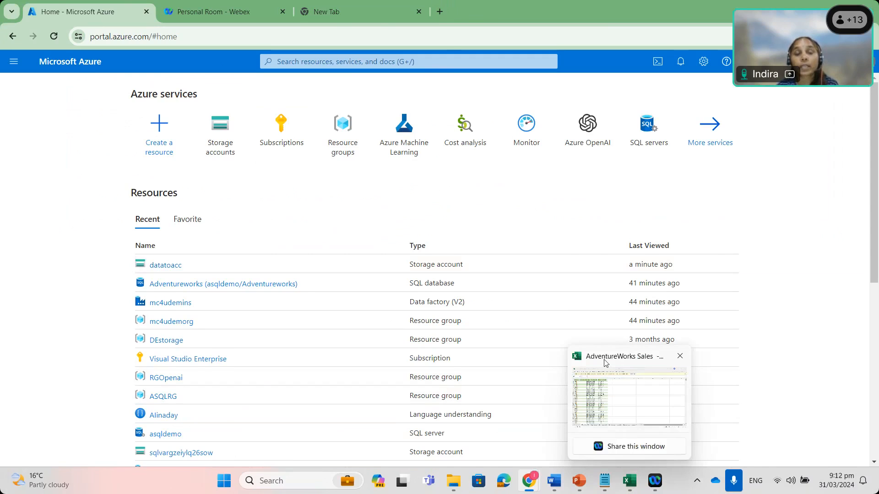
{"action": "left_click", "coordinate": [605, 364]}
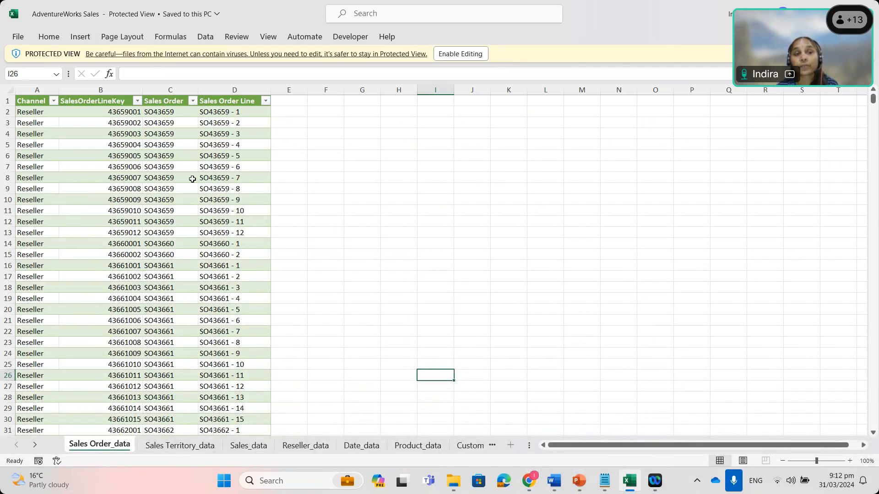
{"action": "left_click", "coordinate": [26, 103]}
{"action": "left_click", "coordinate": [67, 97]}
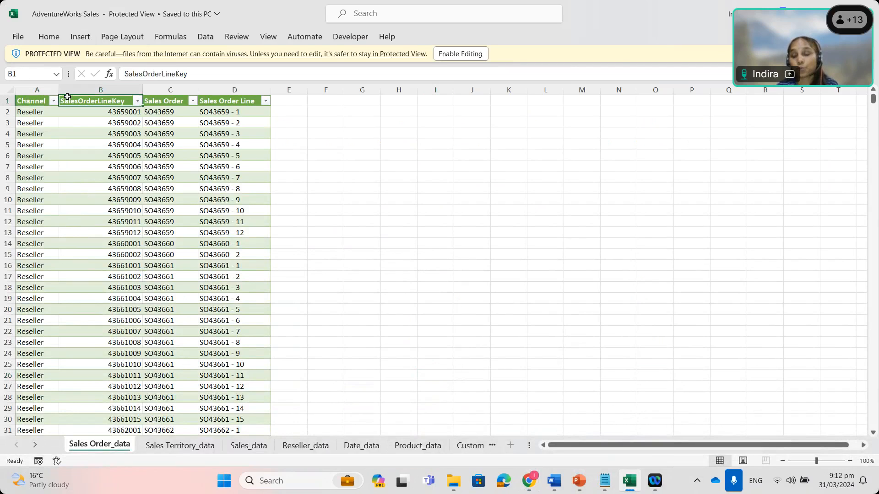
{"action": "key", "text": "Right"}
{"action": "key", "text": "Right"}
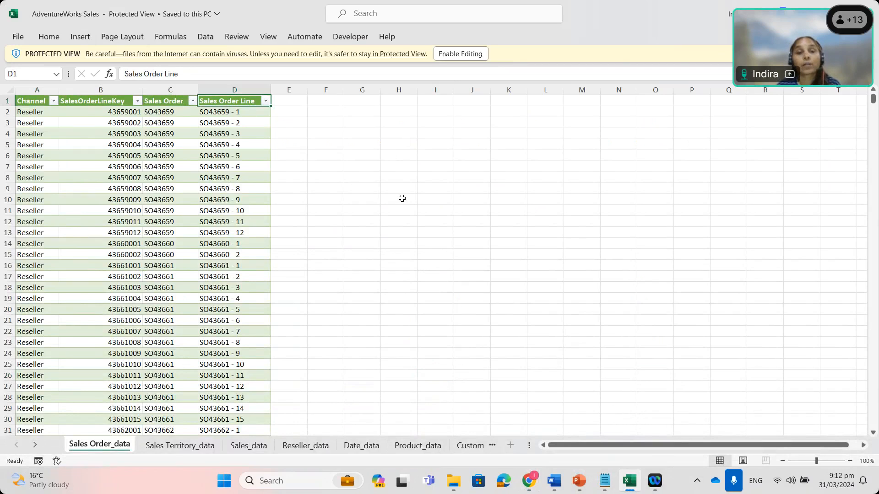
{"action": "left_click", "coordinate": [27, 90]}
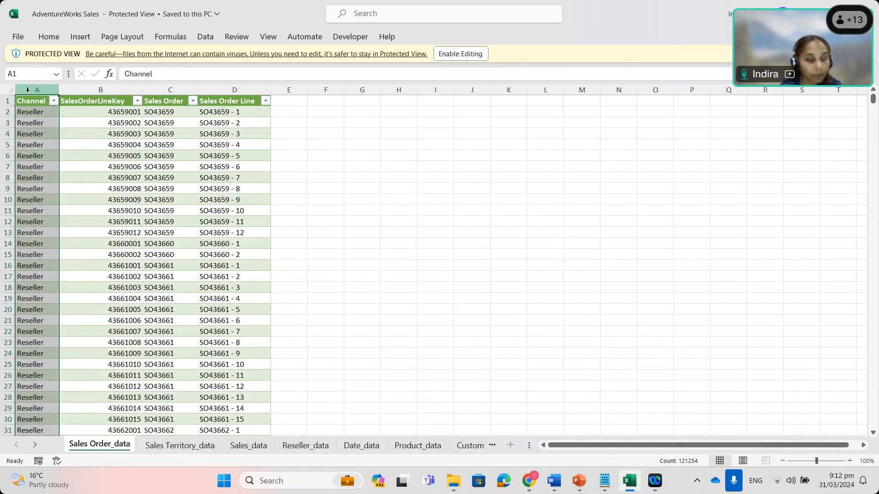
Close the AdventureWorks Sales workbook and return to the Azure portal home page.
{"action": "left_click", "coordinate": [750, 241]}
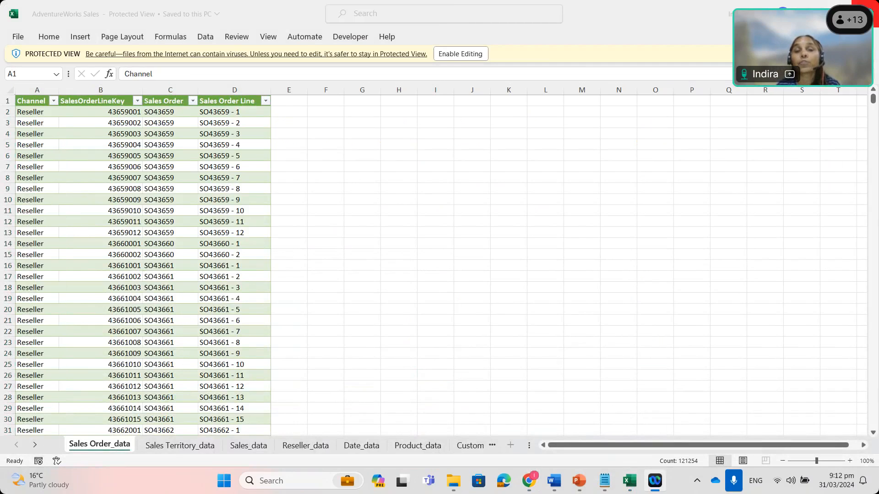
{"action": "left_click", "coordinate": [864, 13]}
{"action": "left_click", "coordinate": [864, 13]}
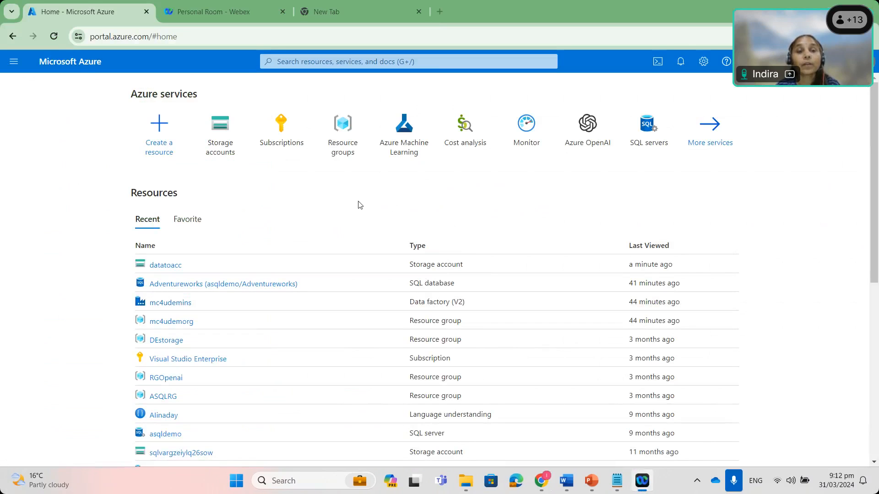
Search the resource marketplace for "storage account" and start creating the Microsoft Storage account resource.
{"action": "mouse_move", "coordinate": [222, 142]}
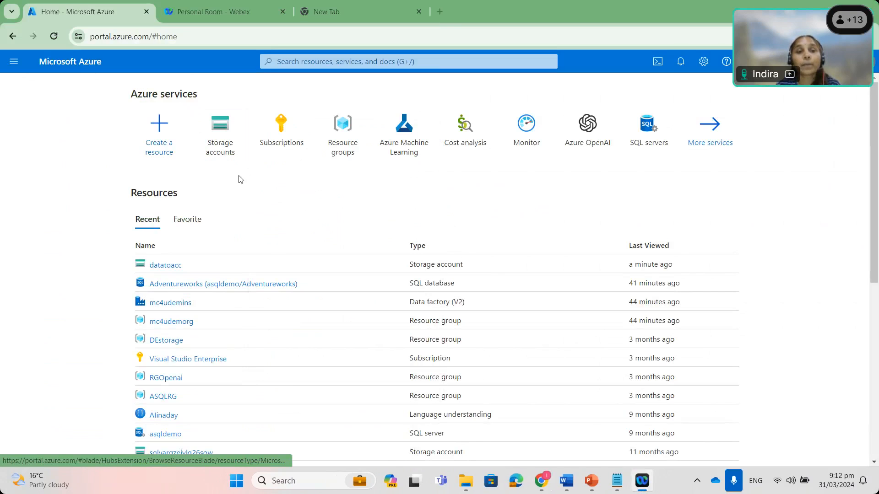
{"action": "left_click", "coordinate": [158, 144]}
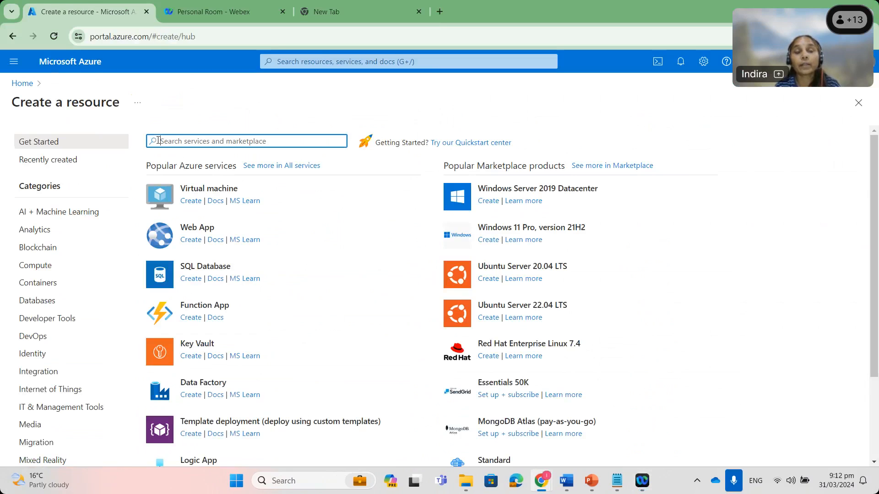
{"action": "type", "text": "stora"}
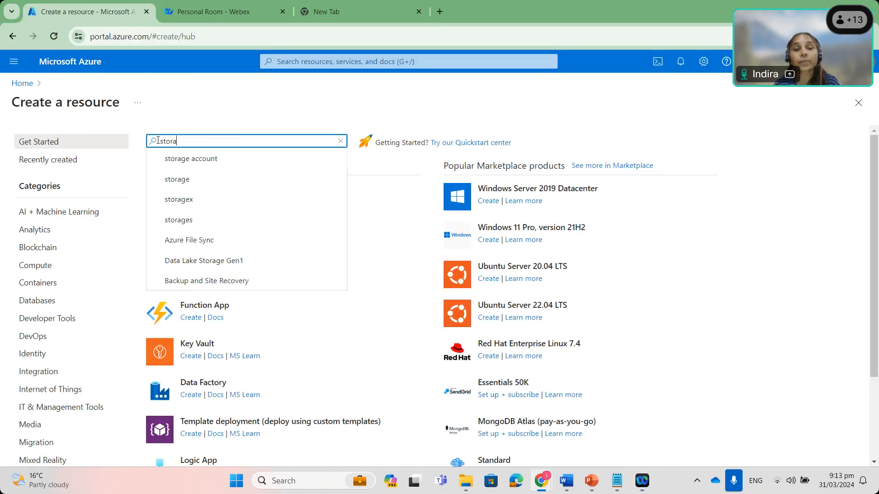
{"action": "left_click", "coordinate": [194, 159]}
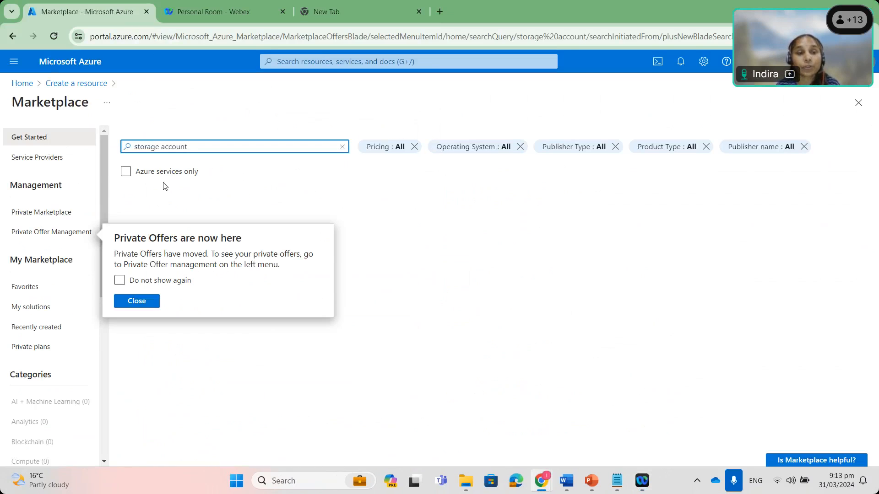
{"action": "left_click", "coordinate": [152, 305]}
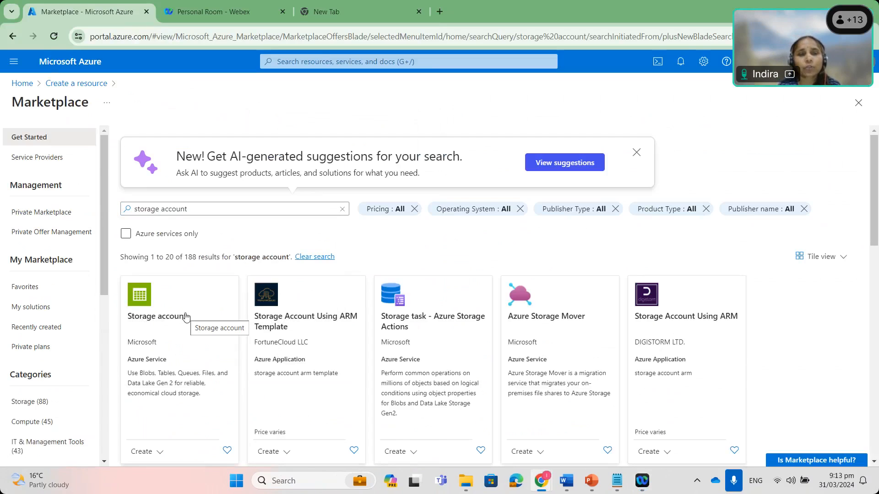
{"action": "left_click", "coordinate": [140, 300]}
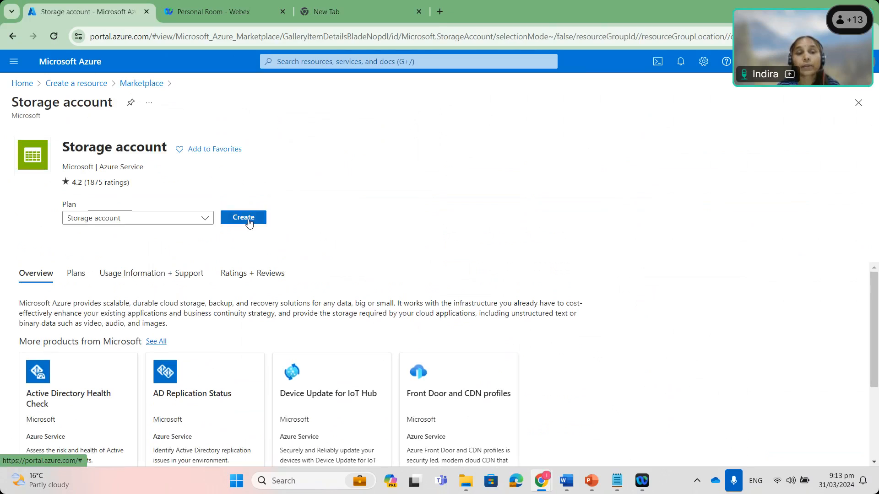
{"action": "left_click", "coordinate": [248, 222]}
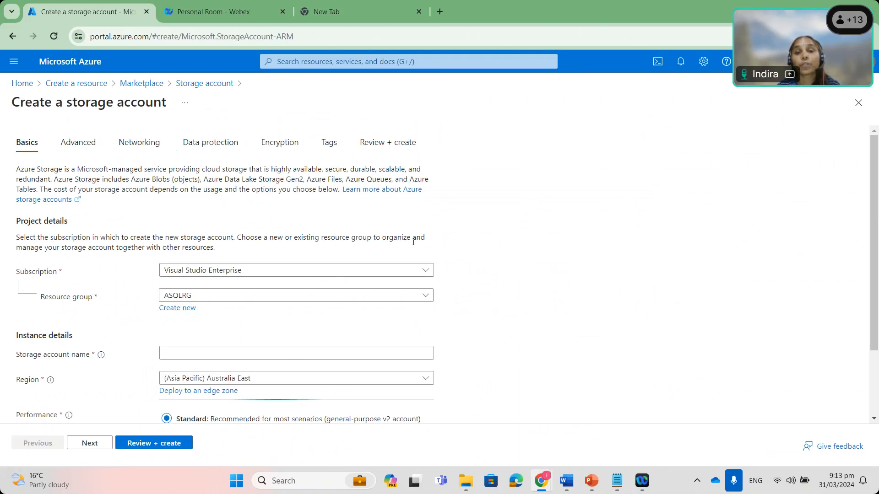
Create a new resource group named demo3103rg for the storage account.
{"action": "scroll", "coordinate": [518, 239], "scroll_direction": "down", "scroll_amount": 1}
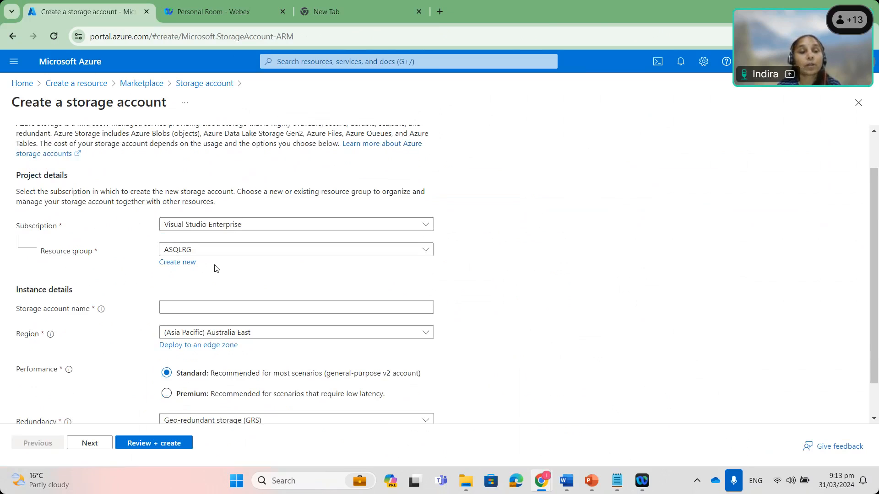
{"action": "left_click", "coordinate": [426, 251]}
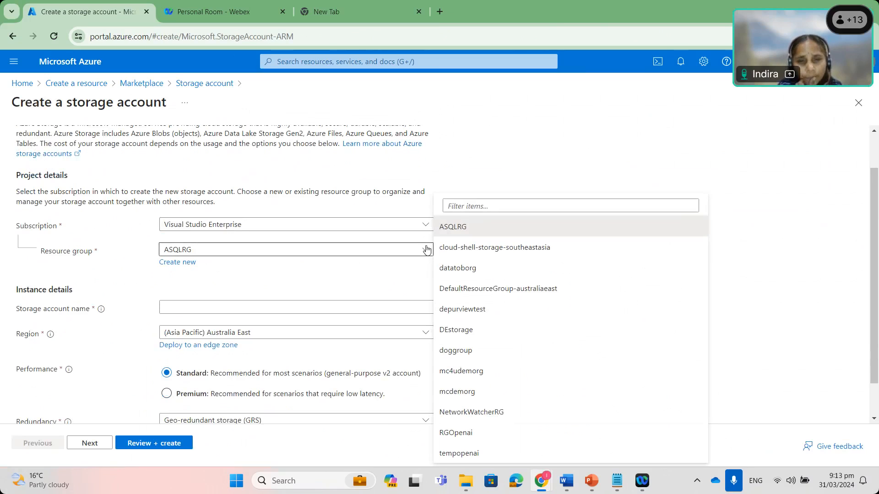
{"action": "left_click", "coordinate": [177, 262]}
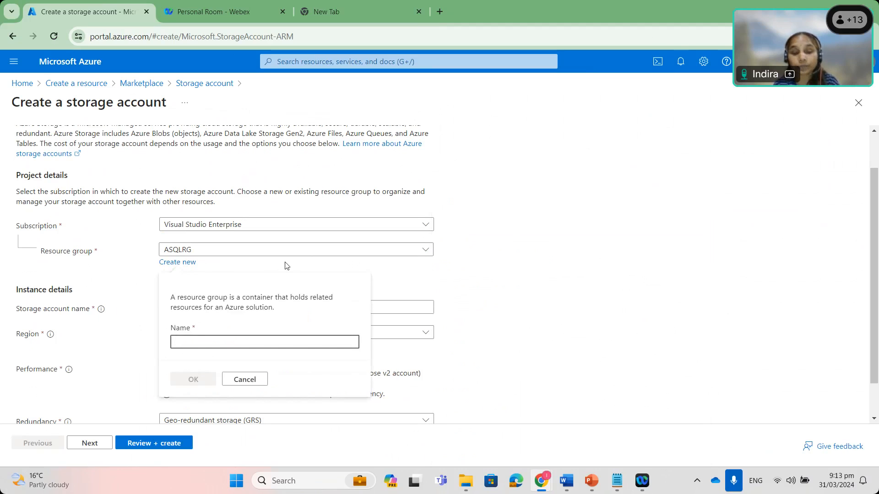
{"action": "type", "text": "dem"}
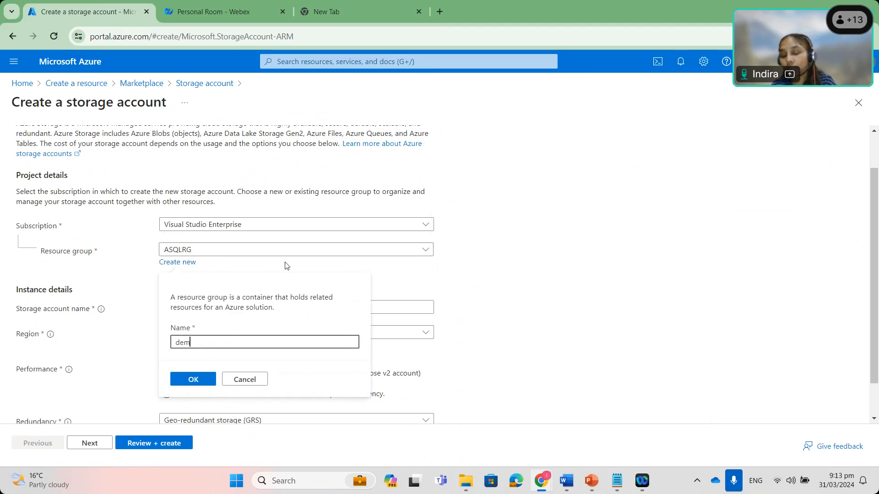
{"action": "type", "text": "o"}
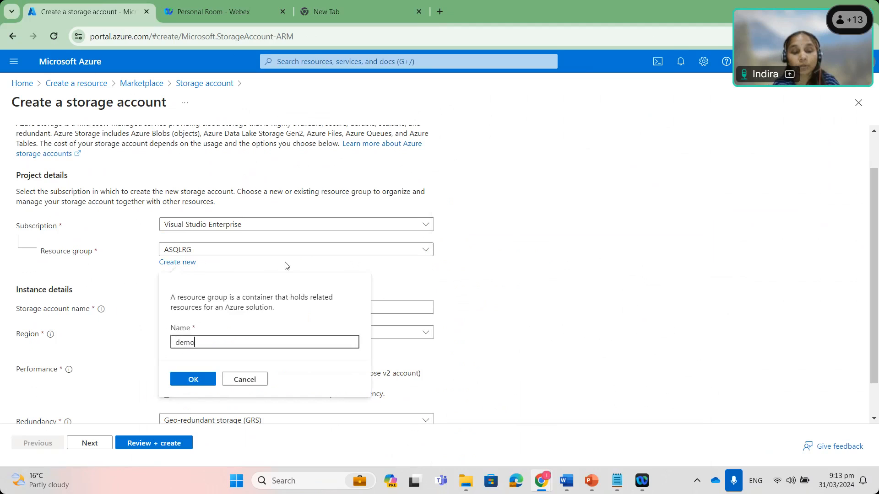
{"action": "type", "text": "3103"}
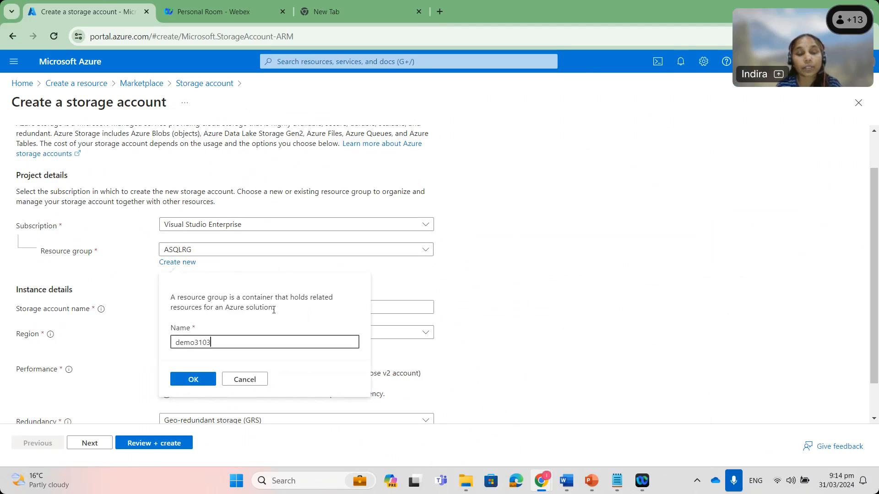
{"action": "type", "text": "rg"}
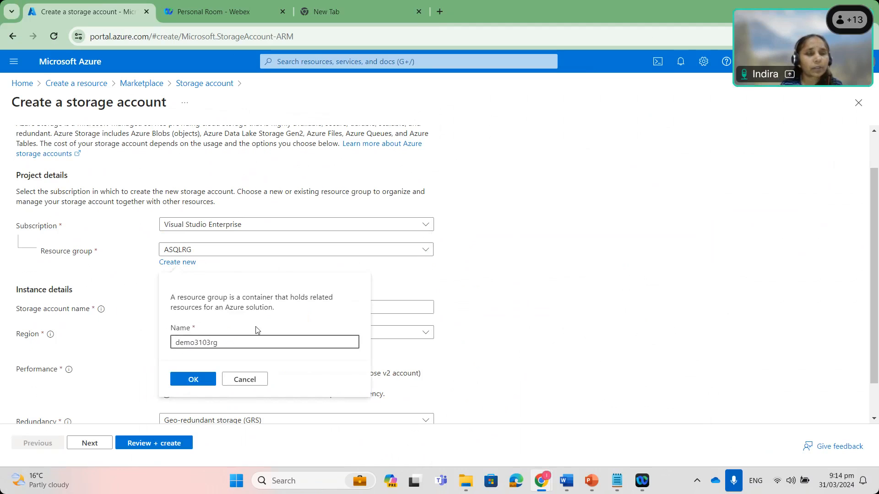
{"action": "left_click", "coordinate": [194, 381]}
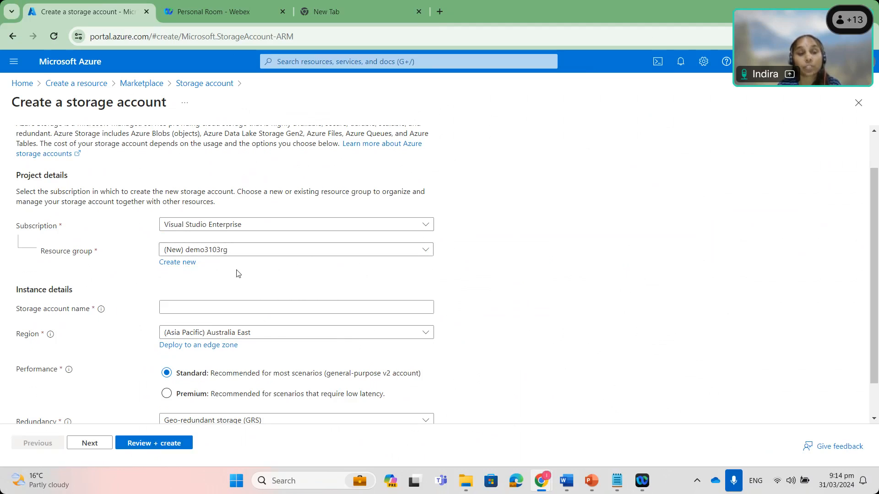
Name the storage account demostore3103.
{"action": "left_click", "coordinate": [207, 303]}
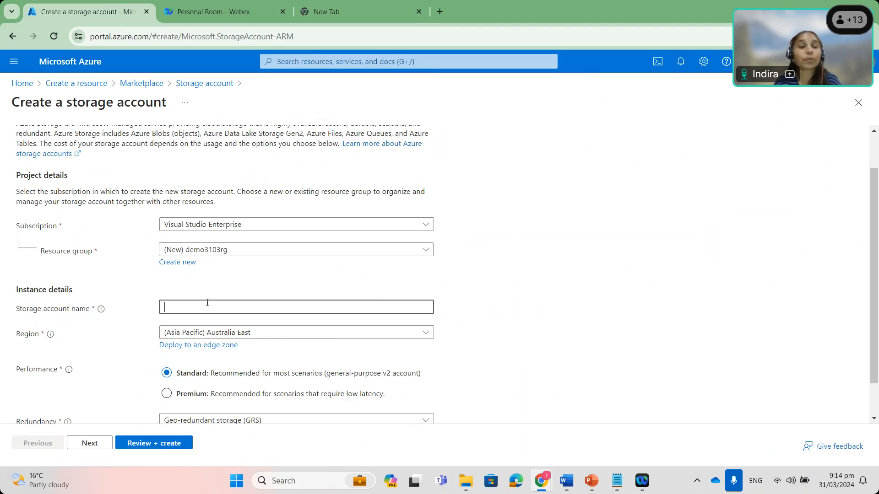
{"action": "type", "text": "demo"}
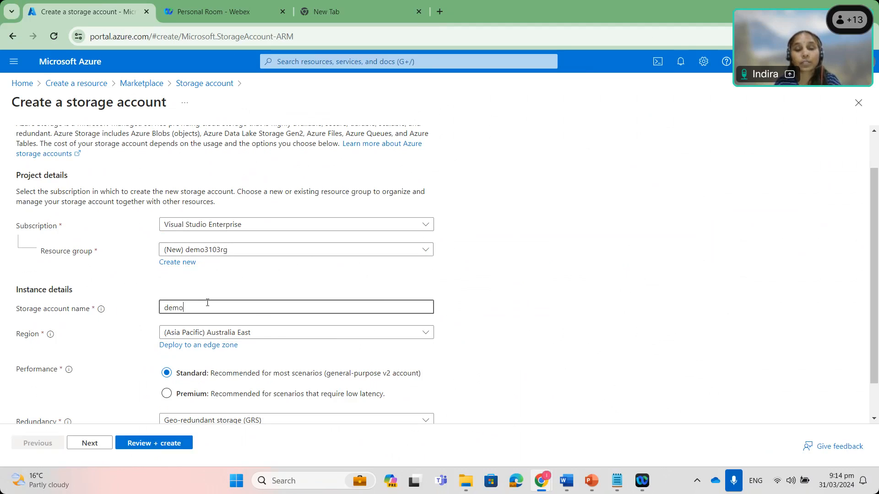
{"action": "type", "text": "stor"}
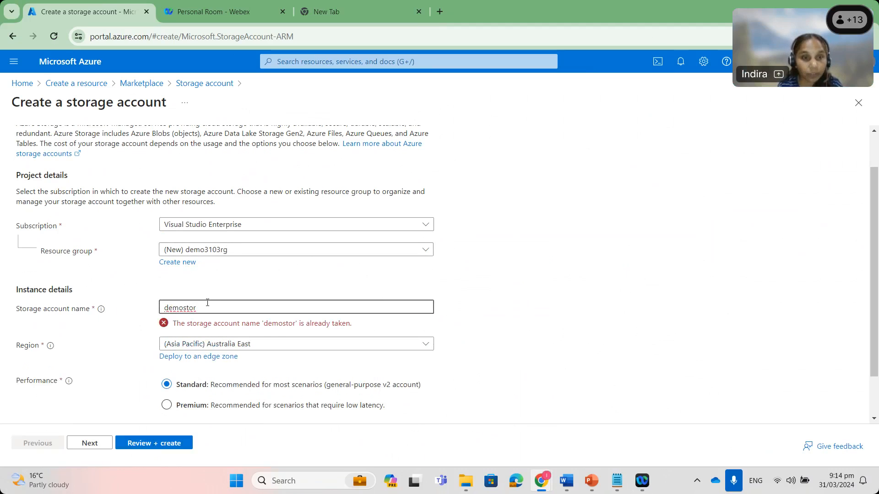
{"action": "type", "text": "e"}
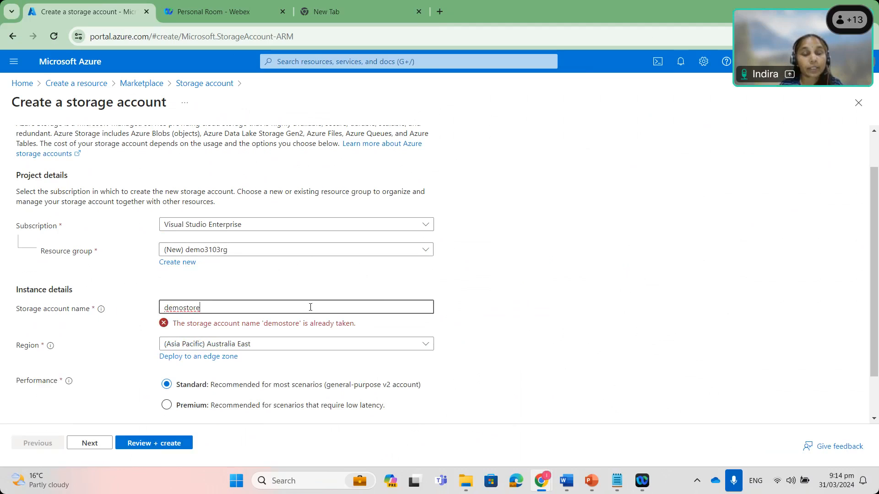
{"action": "type", "text": "3103"}
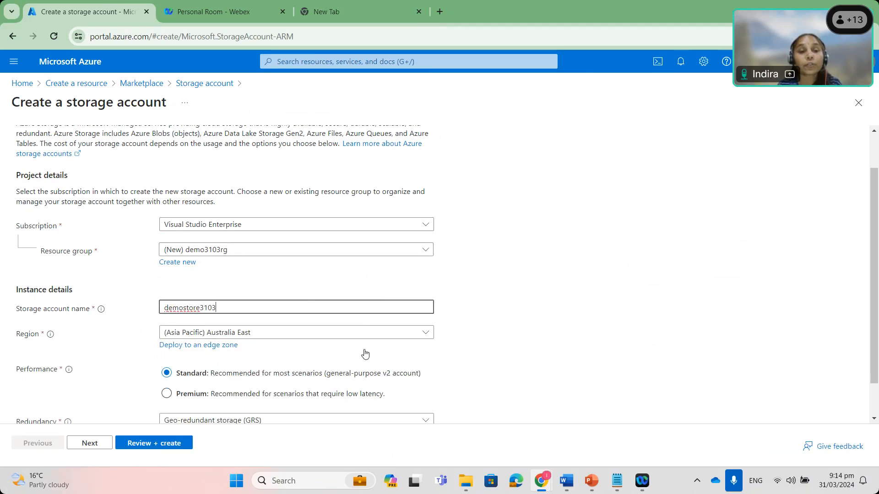
Examine the regions offered for the storage account and its redundancy setting.
{"action": "left_click", "coordinate": [335, 335]}
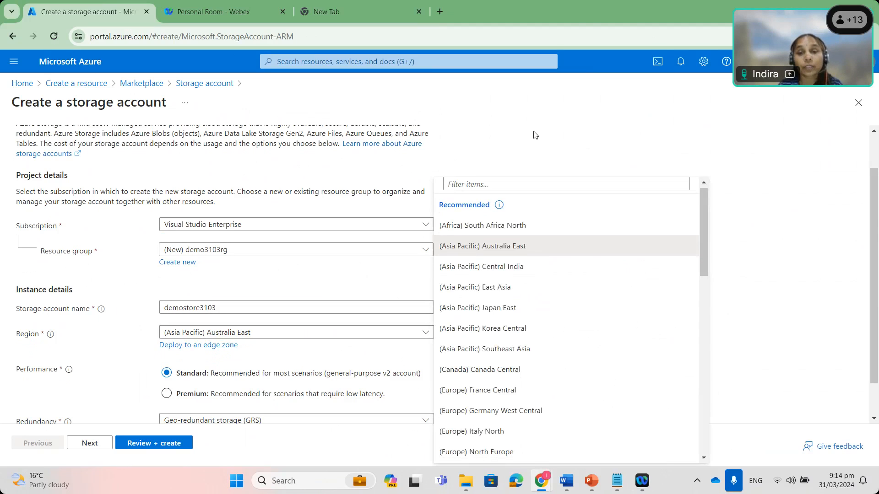
{"action": "left_click", "coordinate": [433, 192]}
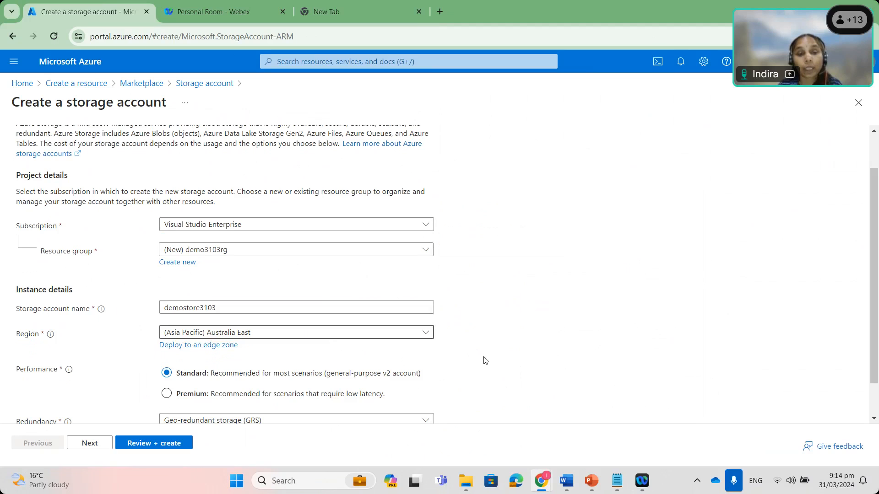
{"action": "scroll", "coordinate": [485, 360], "scroll_direction": "down", "scroll_amount": 1}
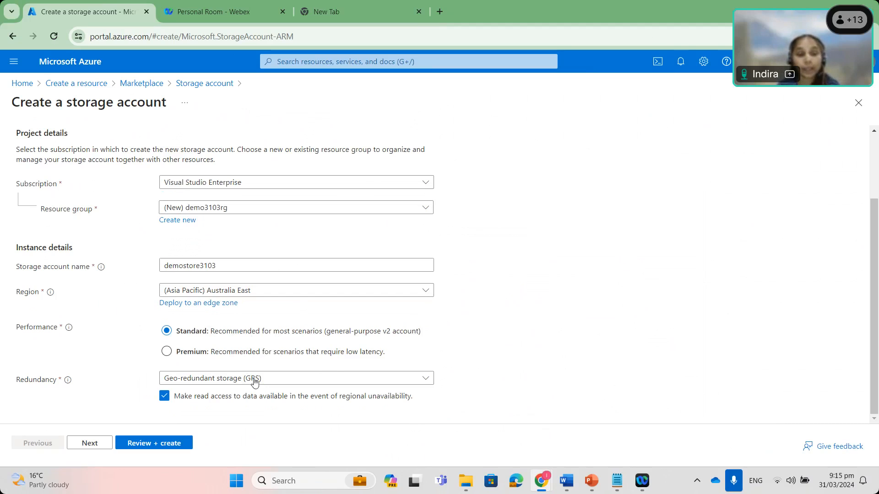
Set the storage account's redundancy to Locally-redundant storage (LRS).
{"action": "left_click", "coordinate": [430, 379]}
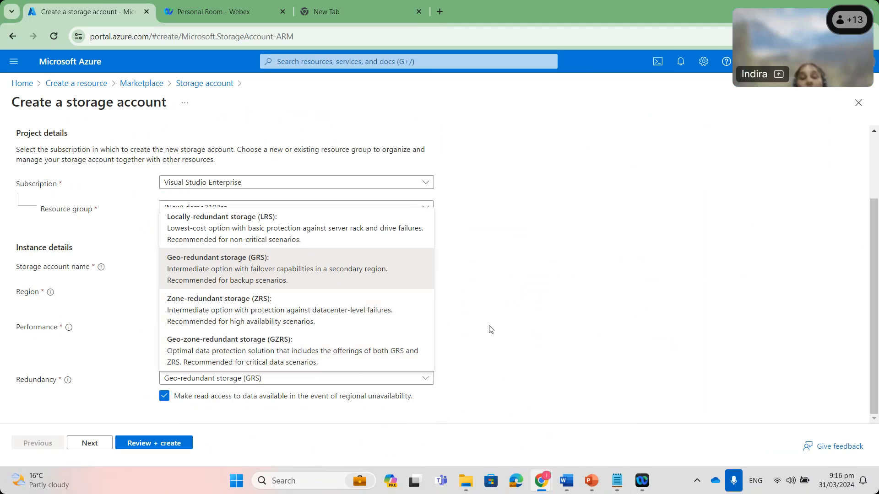
{"action": "left_click", "coordinate": [319, 230]}
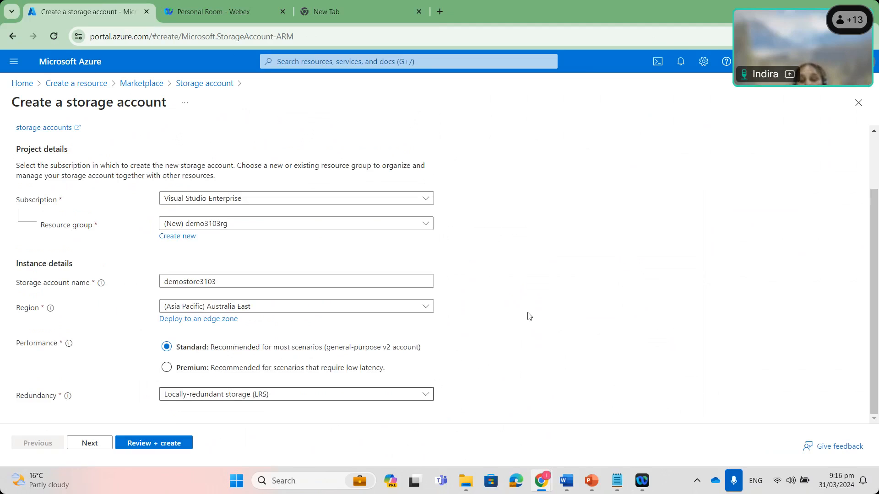
Examine the storage account's advanced settings for security, hierarchical namespace, access protocols, blob storage and Azure Files.
{"action": "scroll", "coordinate": [529, 316], "scroll_direction": "up", "scroll_amount": 3}
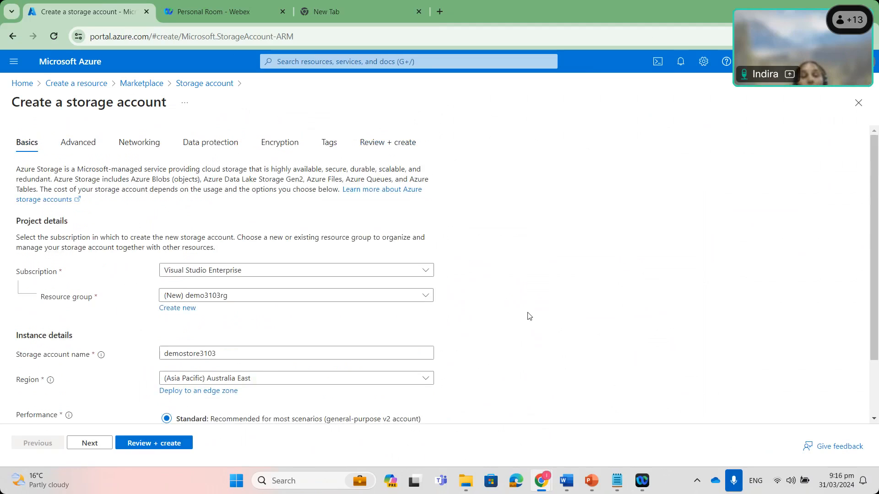
{"action": "left_click", "coordinate": [87, 148]}
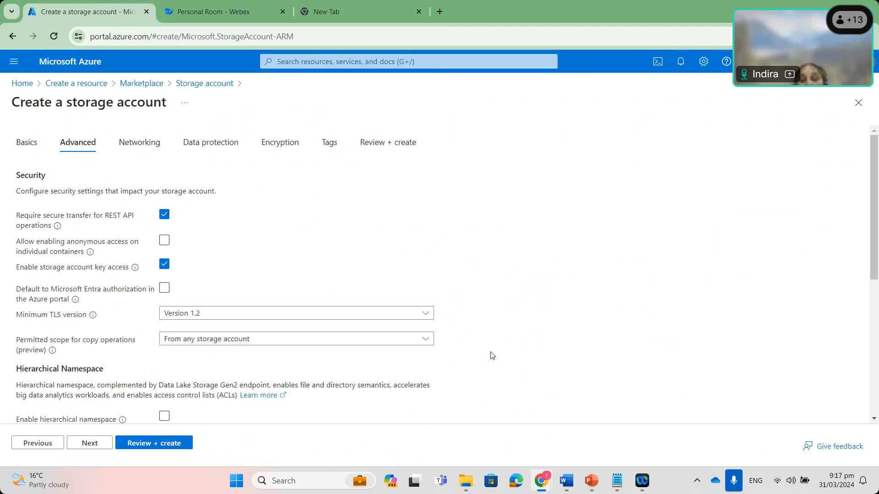
{"action": "scroll", "coordinate": [491, 355], "scroll_direction": "down", "scroll_amount": 3}
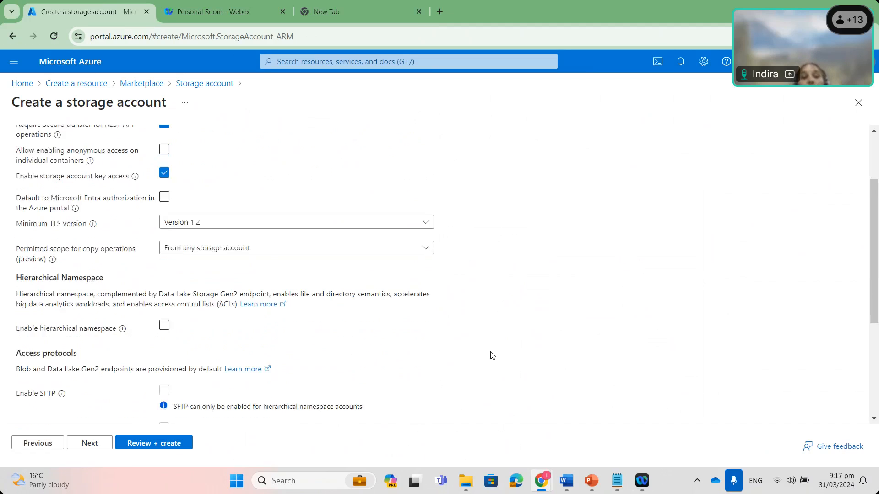
{"action": "left_click", "coordinate": [167, 304]}
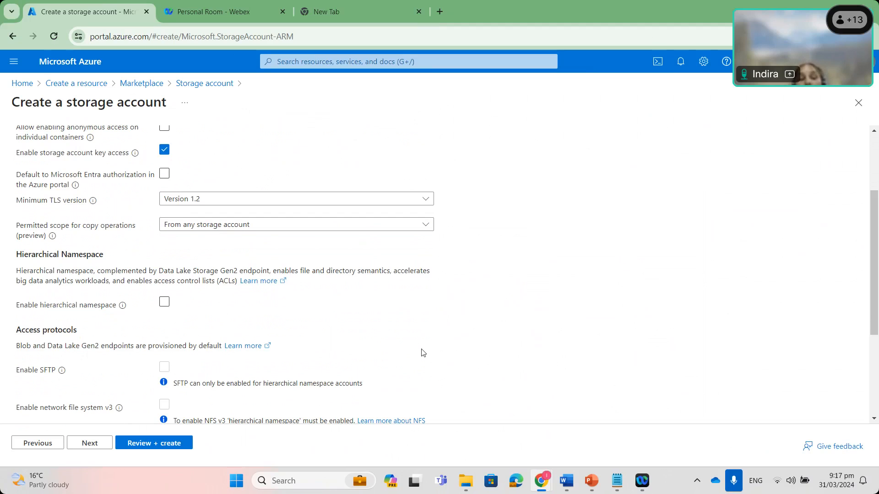
{"action": "scroll", "coordinate": [422, 352], "scroll_direction": "down", "scroll_amount": 1}
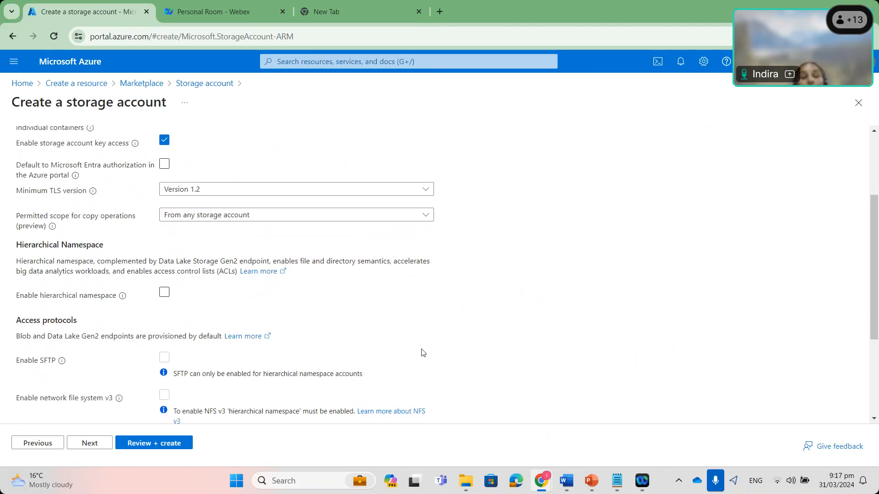
{"action": "scroll", "coordinate": [422, 353], "scroll_direction": "down", "scroll_amount": 1}
{"action": "scroll", "coordinate": [422, 352], "scroll_direction": "down", "scroll_amount": 1}
{"action": "scroll", "coordinate": [422, 352], "scroll_direction": "down", "scroll_amount": 1}
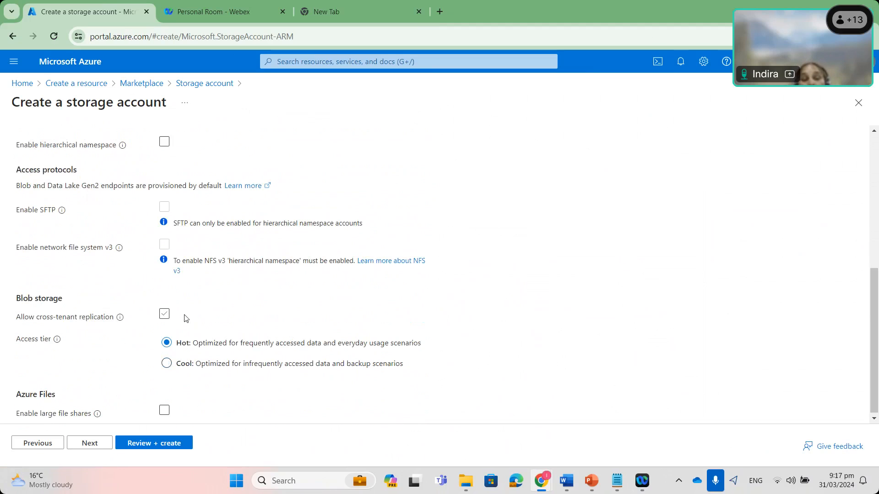
{"action": "left_click", "coordinate": [163, 316]}
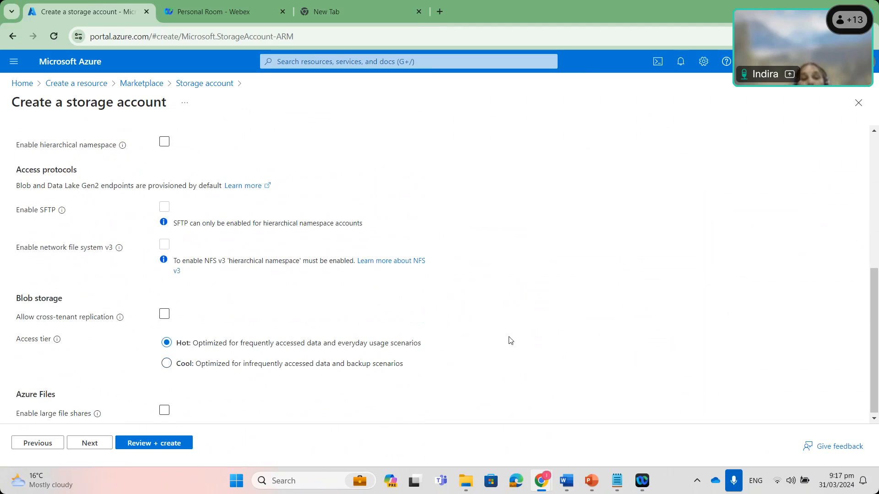
{"action": "scroll", "coordinate": [510, 340], "scroll_direction": "down", "scroll_amount": 1}
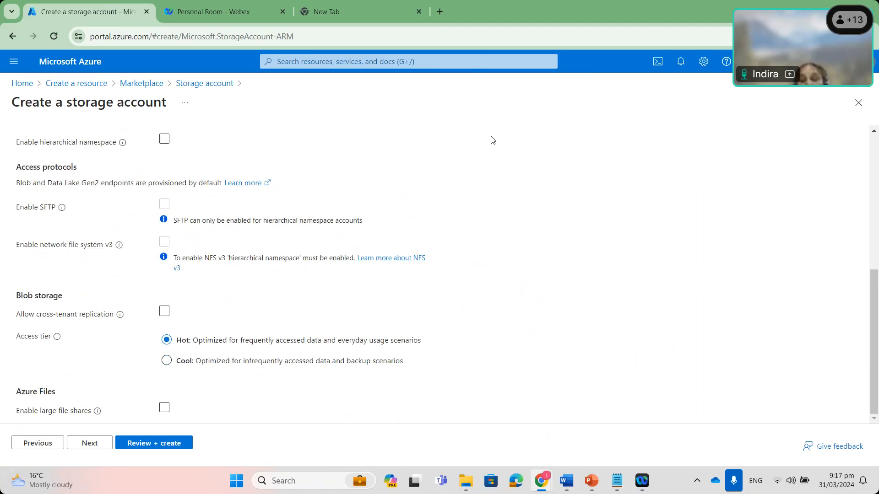
{"action": "scroll", "coordinate": [492, 139], "scroll_direction": "up", "scroll_amount": 1}
{"action": "scroll", "coordinate": [493, 139], "scroll_direction": "up", "scroll_amount": 5}
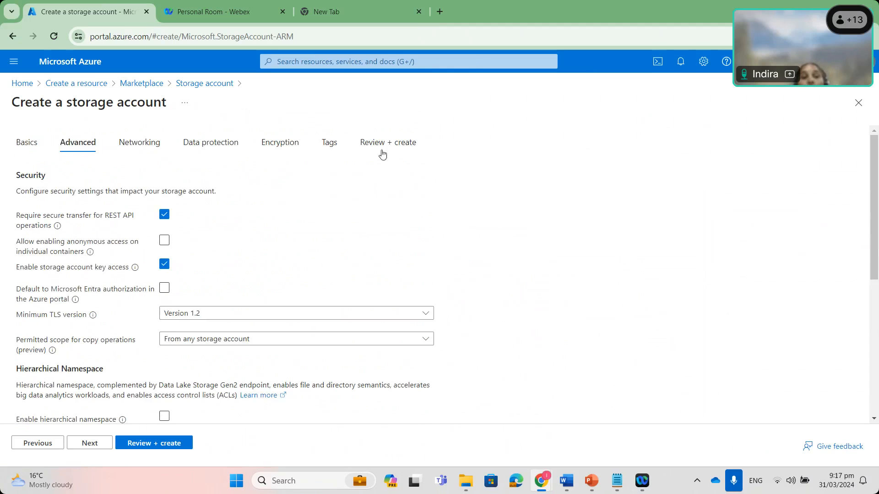
Review the storage account's networking, data protection, encryption and tag settings, ending with the configuration summary.
{"action": "left_click", "coordinate": [123, 141]}
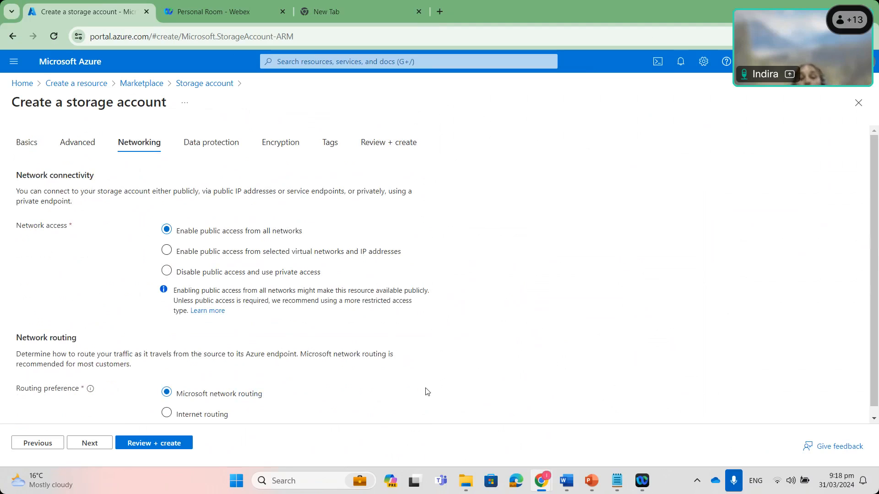
{"action": "left_click", "coordinate": [210, 147]}
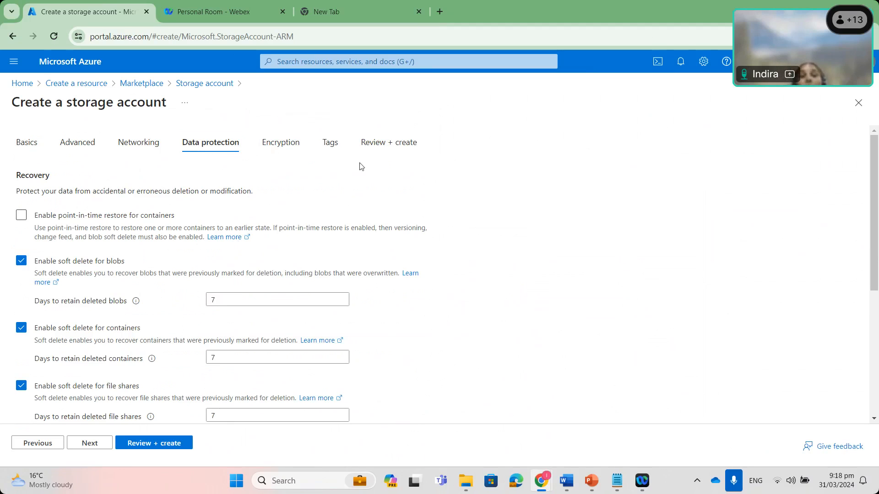
{"action": "left_click", "coordinate": [282, 155]}
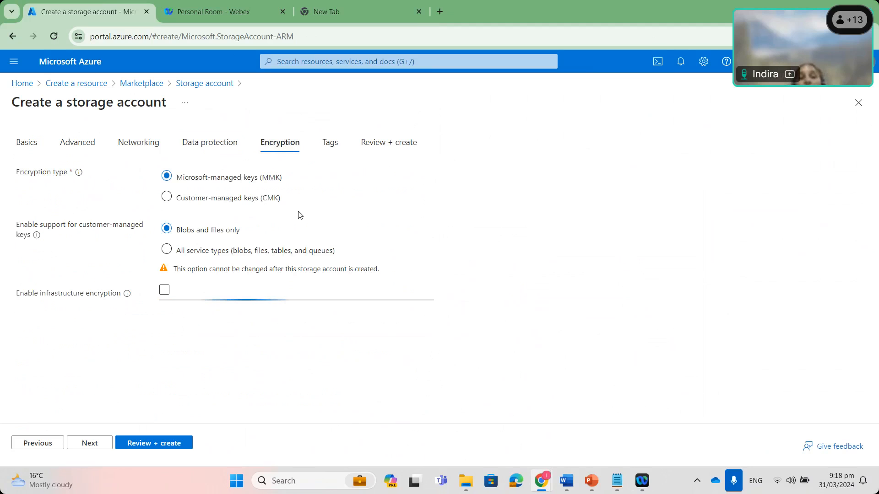
{"action": "left_click", "coordinate": [331, 146]}
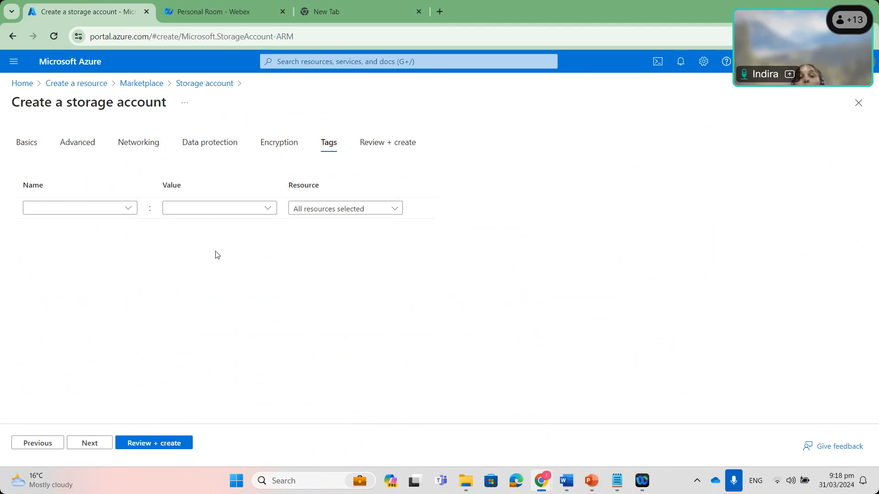
{"action": "left_click", "coordinate": [386, 148]}
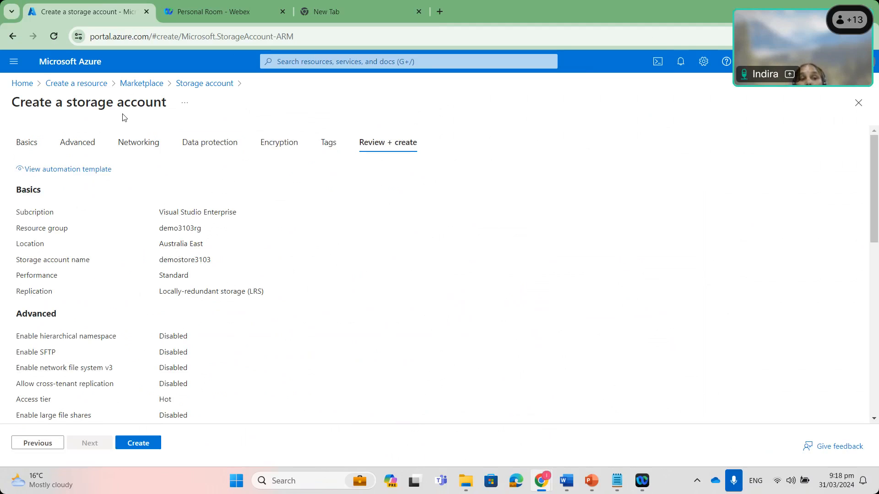
Leave the storage account creation form and view the files in the datatofile container of the existing storage account datatoacc.
{"action": "left_click", "coordinate": [22, 84]}
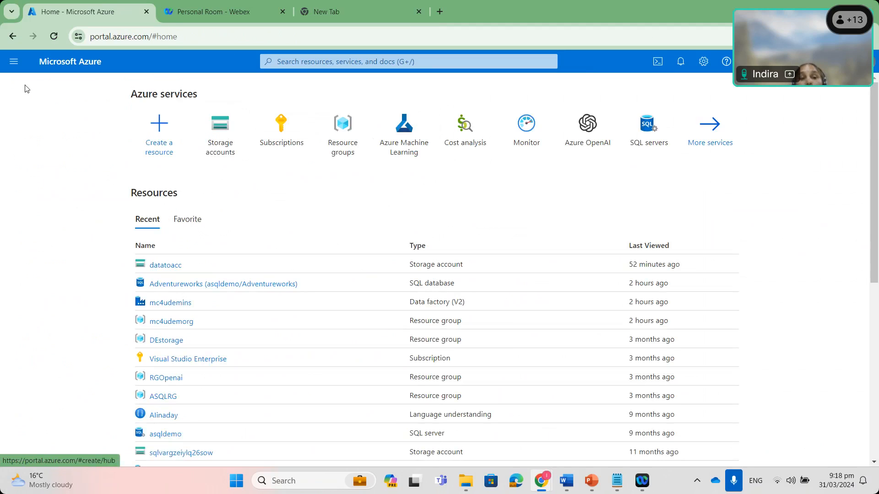
{"action": "left_click", "coordinate": [226, 136]}
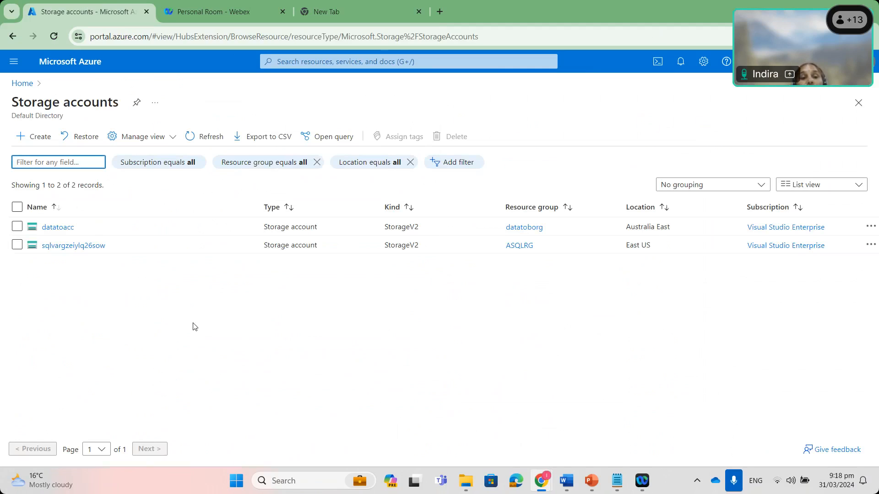
{"action": "left_click", "coordinate": [56, 228]}
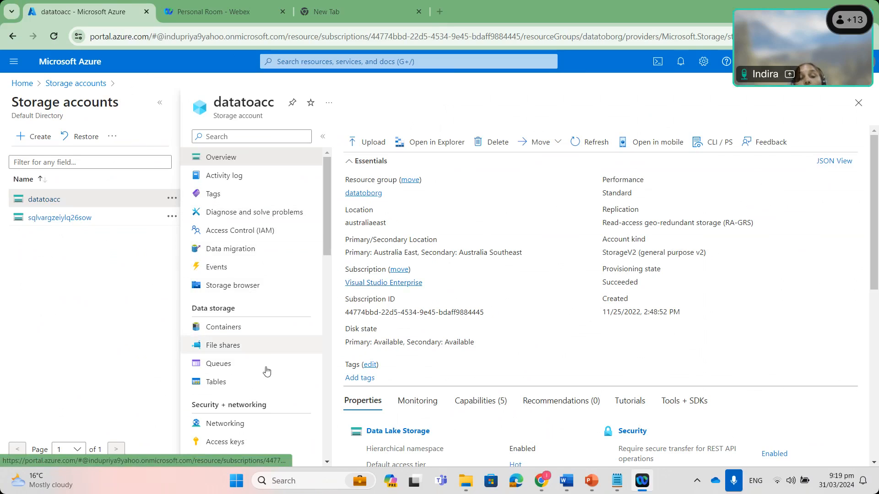
{"action": "left_click", "coordinate": [231, 333]}
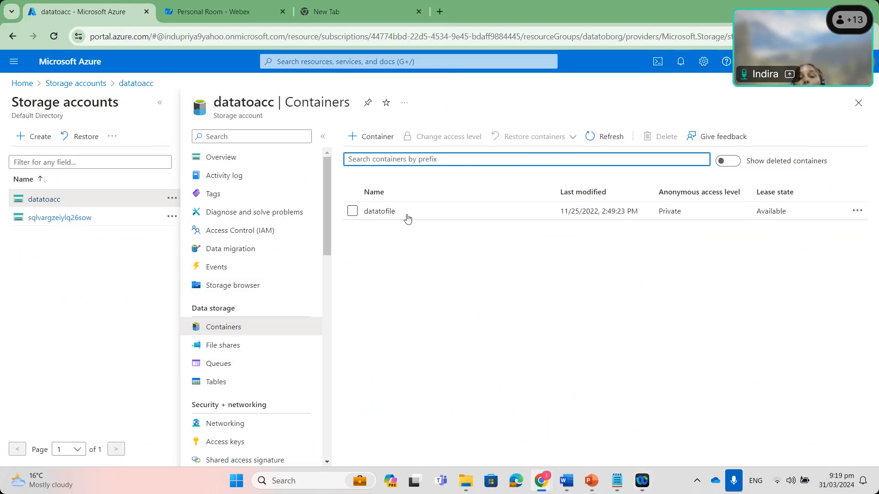
{"action": "left_click", "coordinate": [380, 212]}
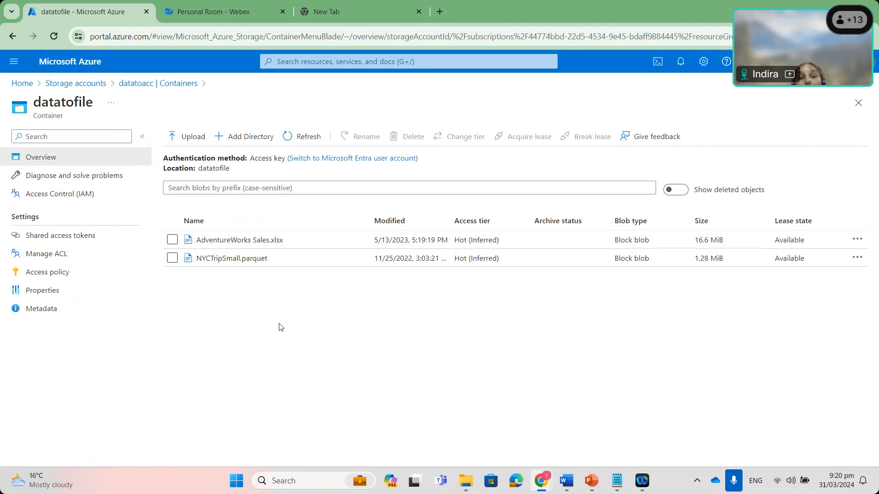
Open the SQL server asqldemo from the recent resources and examine its SQL databases and available settings.
{"action": "left_click", "coordinate": [22, 84]}
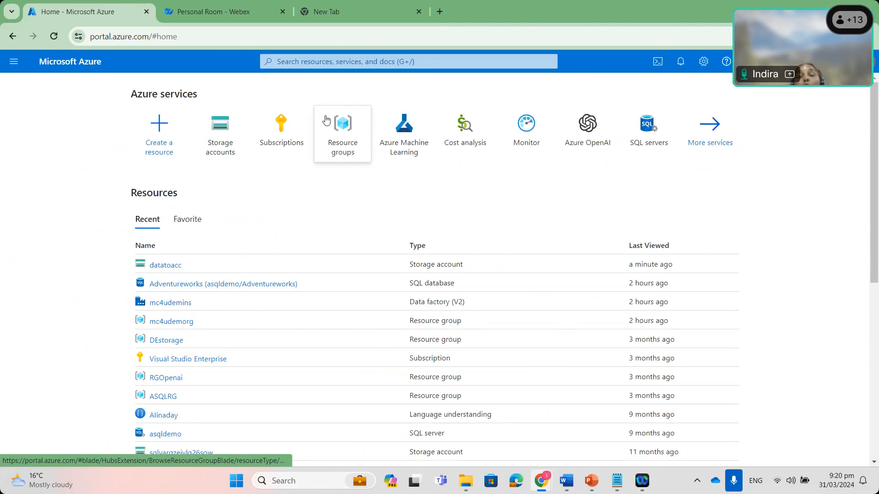
{"action": "mouse_move", "coordinate": [326, 120]}
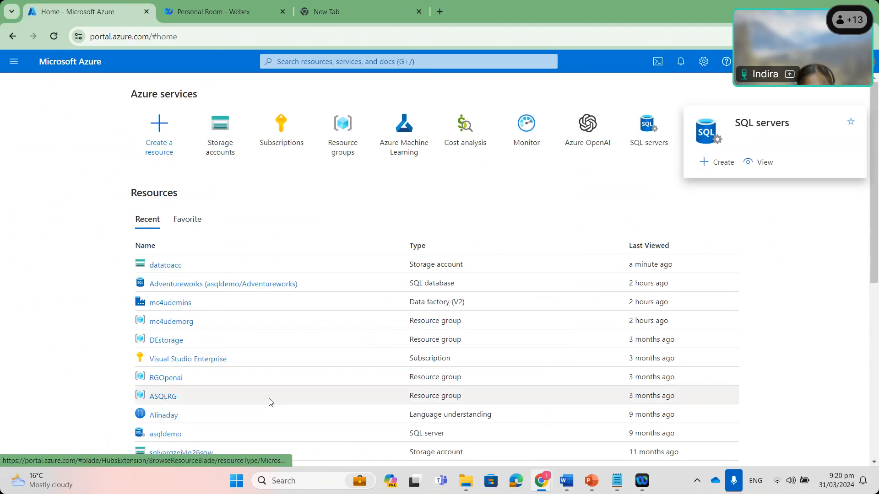
{"action": "mouse_move", "coordinate": [166, 400]}
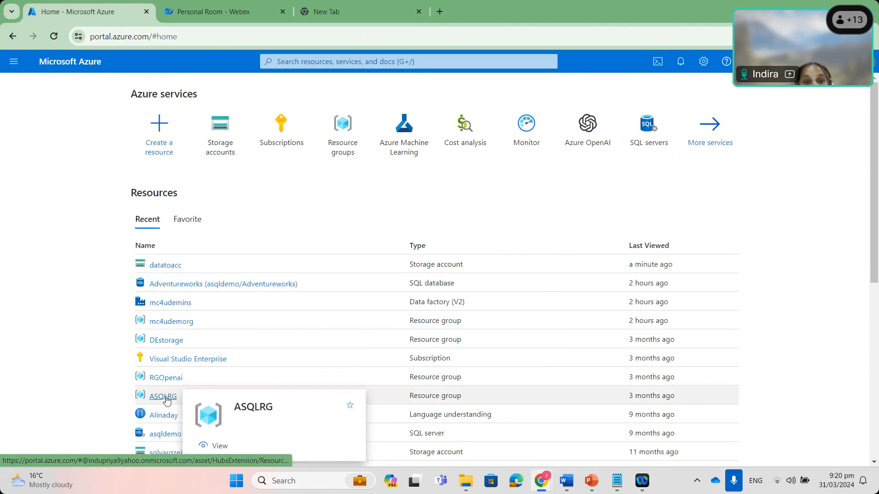
{"action": "left_click", "coordinate": [171, 435]}
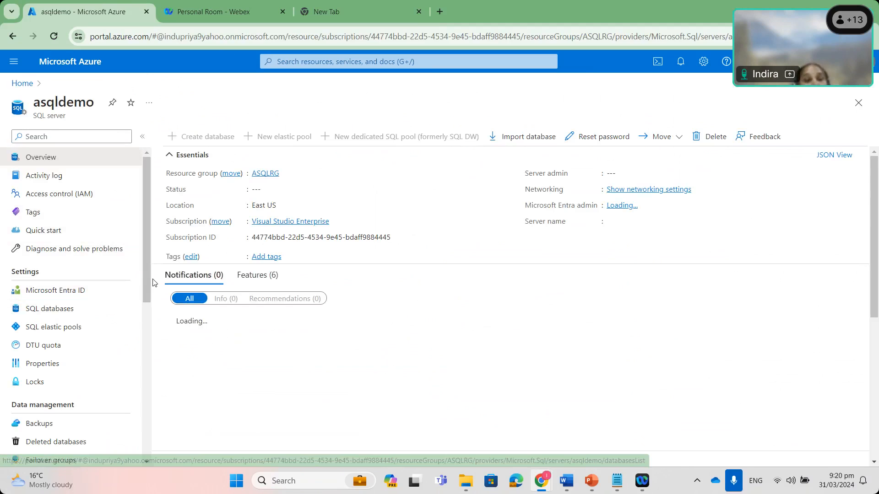
{"action": "left_click", "coordinate": [60, 314]}
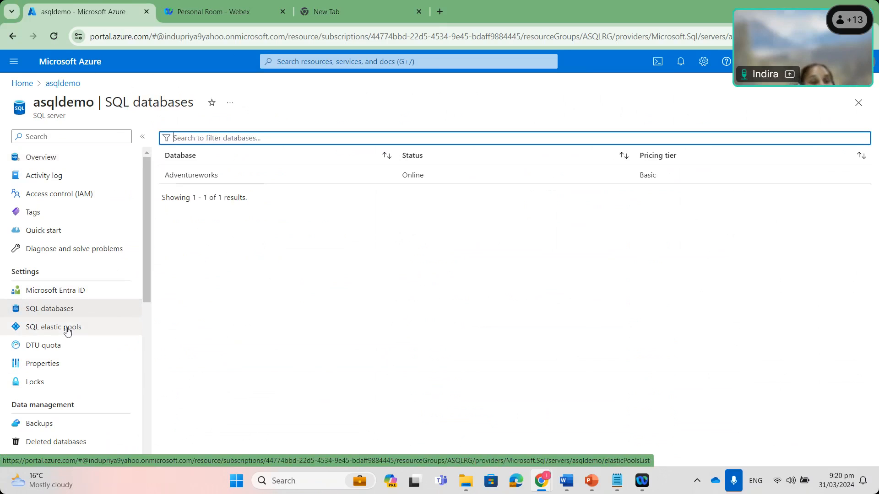
{"action": "left_click_drag", "start_coordinate": [149, 295], "coordinate": [148, 373]}
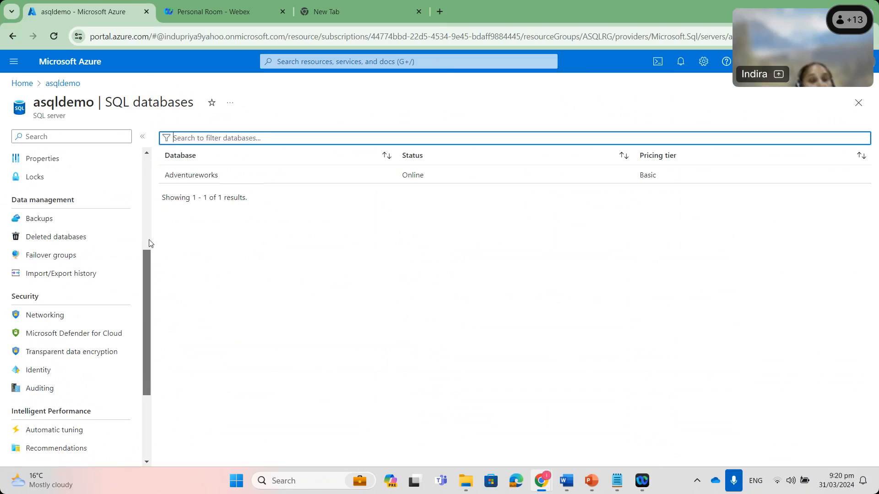
{"action": "left_click_drag", "start_coordinate": [149, 244], "coordinate": [147, 225]}
{"action": "left_click", "coordinate": [64, 85]}
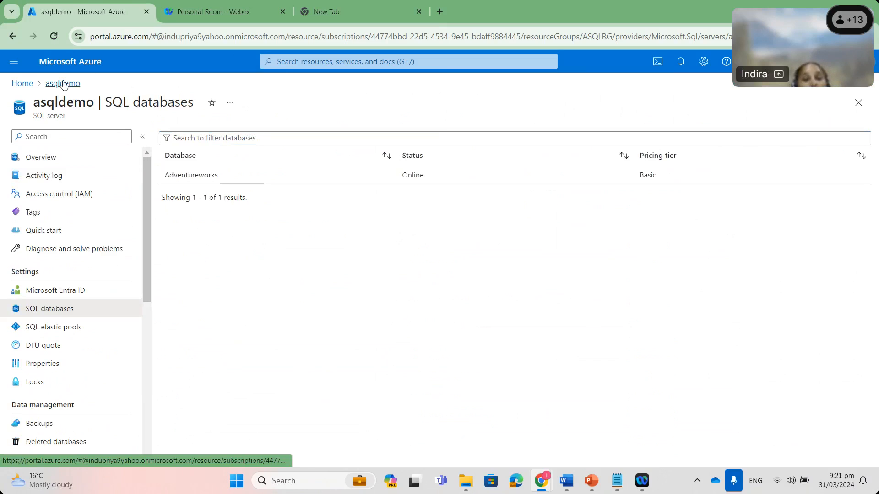
Open the Adventureworks SQL database in the query editor and sign in with the prefilled SQL server credentials.
{"action": "left_click", "coordinate": [25, 84]}
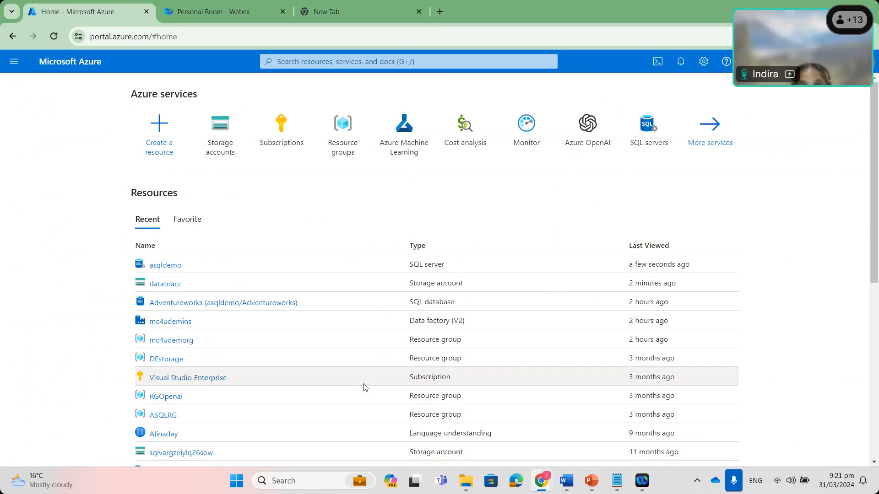
{"action": "left_click", "coordinate": [197, 303]}
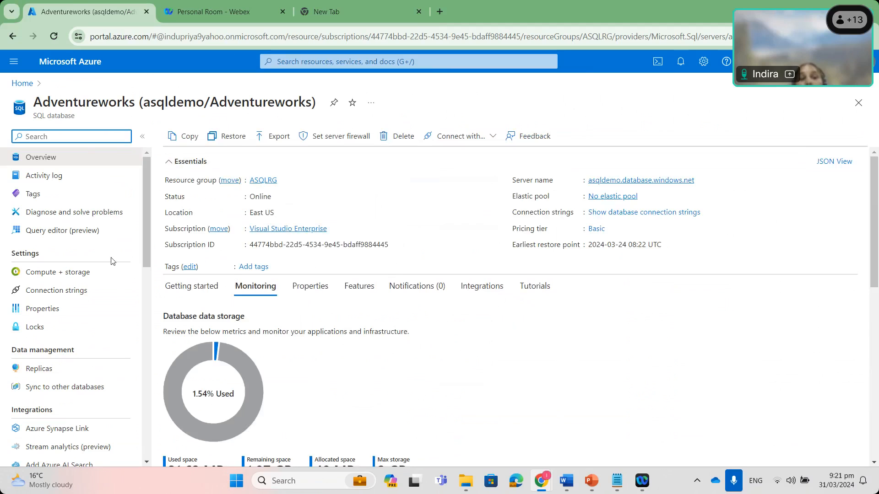
{"action": "left_click", "coordinate": [70, 231]}
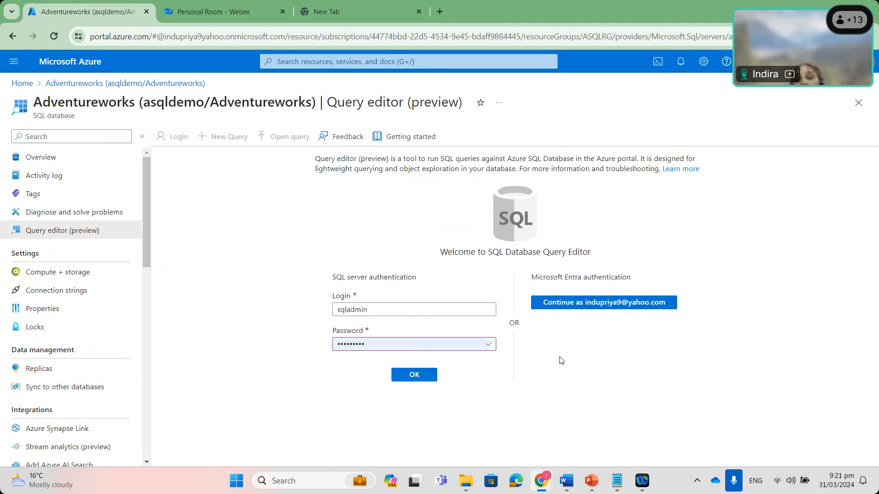
{"action": "left_click", "coordinate": [409, 375]}
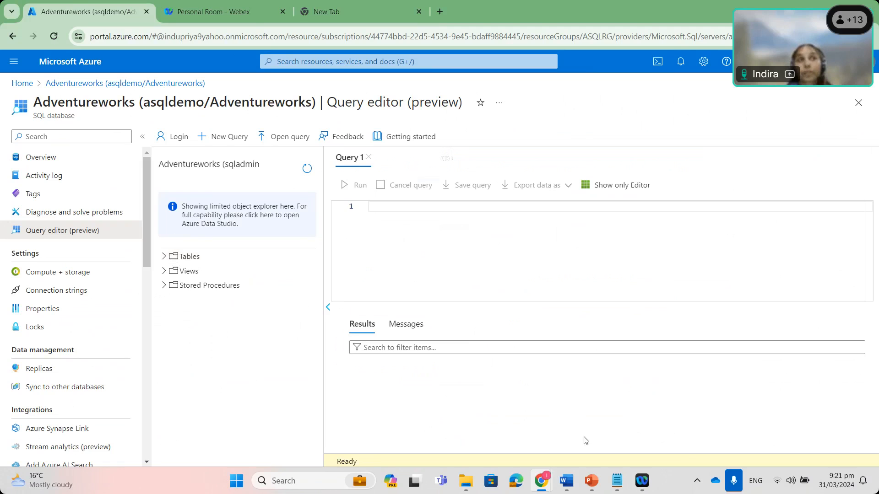
Copy the create table demosalesorder statement from the Employee file in Notepad into the empty query of the Adventureworks query editor.
{"action": "mouse_move", "coordinate": [617, 480]}
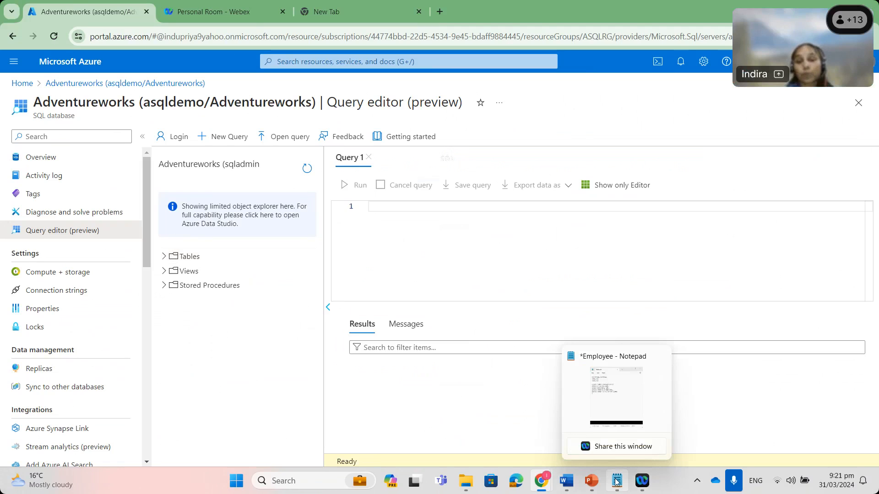
{"action": "right_click", "coordinate": [616, 481]}
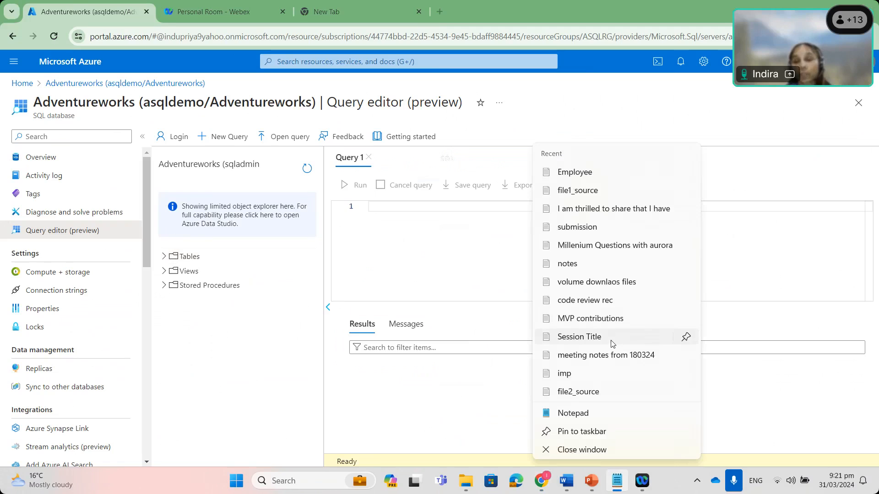
{"action": "left_click", "coordinate": [435, 416]}
{"action": "mouse_move", "coordinate": [617, 480]}
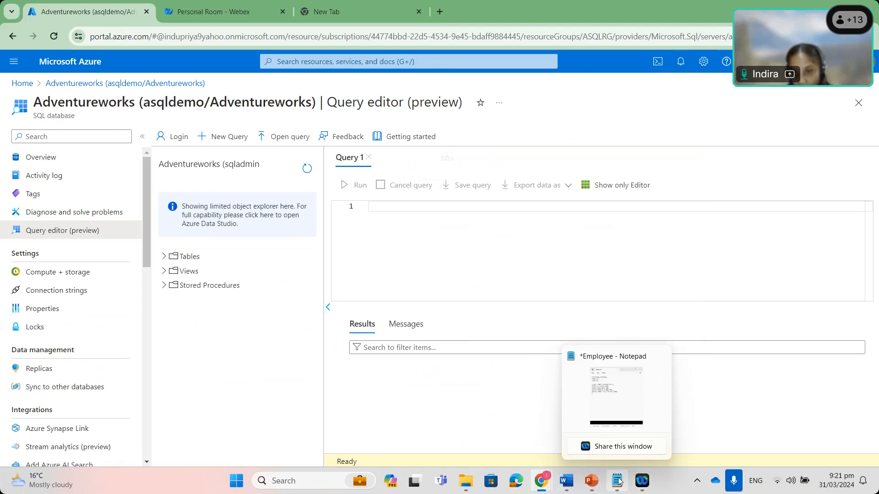
{"action": "left_click", "coordinate": [602, 411]}
{"action": "left_click_drag", "start_coordinate": [601, 364], "coordinate": [566, 292]}
{"action": "key", "text": "ctrl+c"}
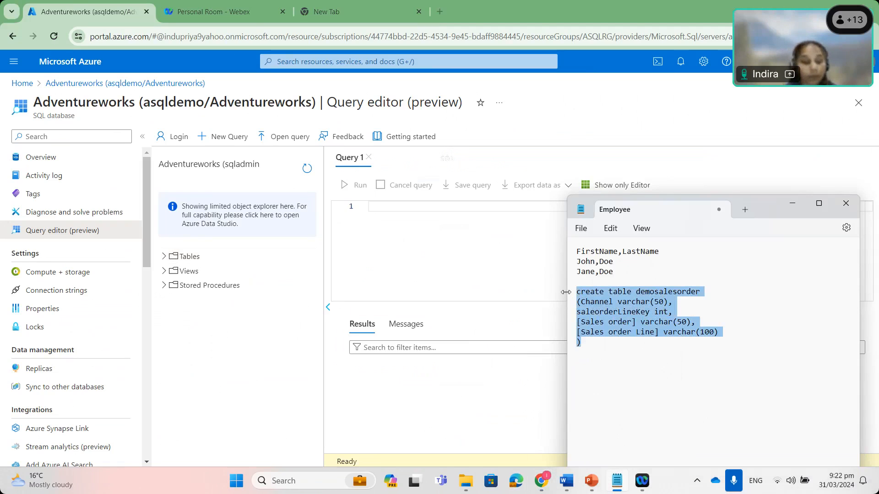
{"action": "left_click", "coordinate": [379, 214]}
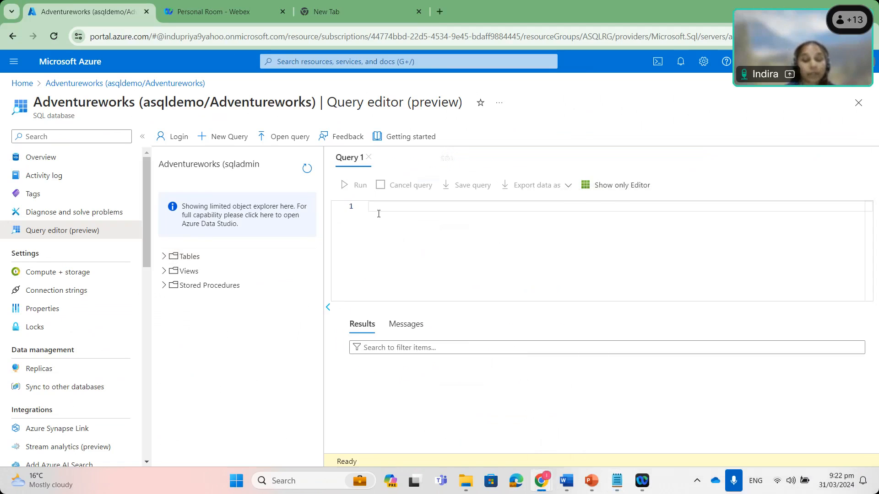
{"action": "key", "text": "ctrl+v"}
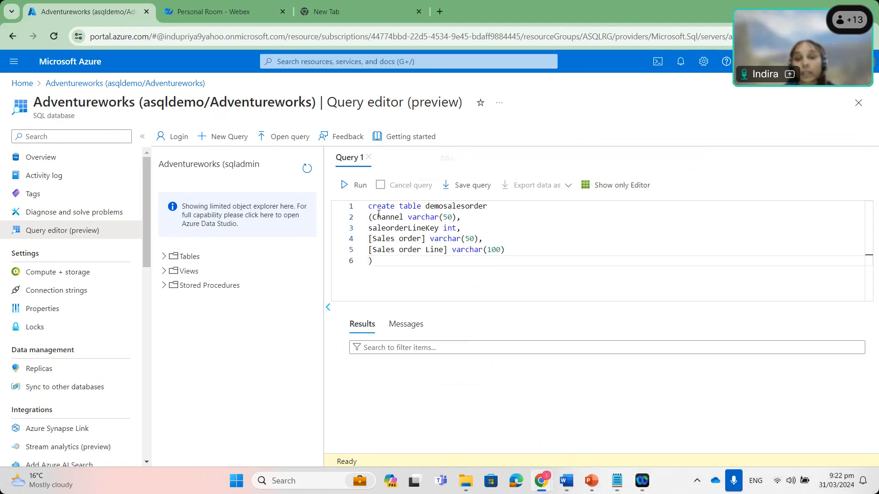
Set the Channel and Sales order columns to varchar(100) and run the create table demosalesorder statement.
{"action": "left_click", "coordinate": [448, 219]}
{"action": "double_click", "coordinate": [448, 219]}
{"action": "type", "text": "100"}
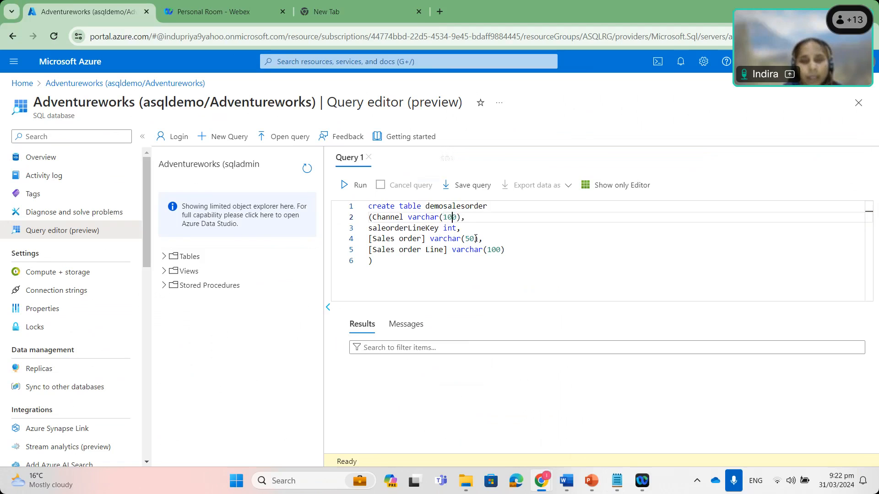
{"action": "double_click", "coordinate": [472, 239]}
{"action": "type", "text": "100"}
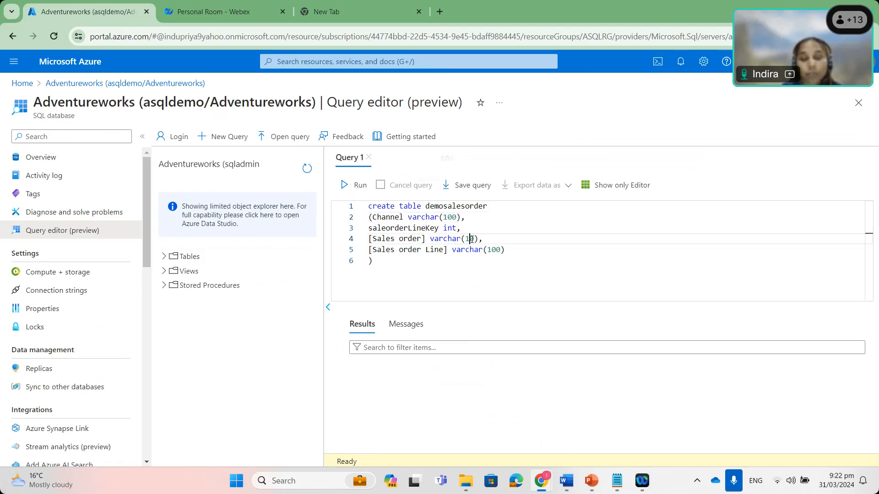
{"action": "left_click", "coordinate": [496, 285]}
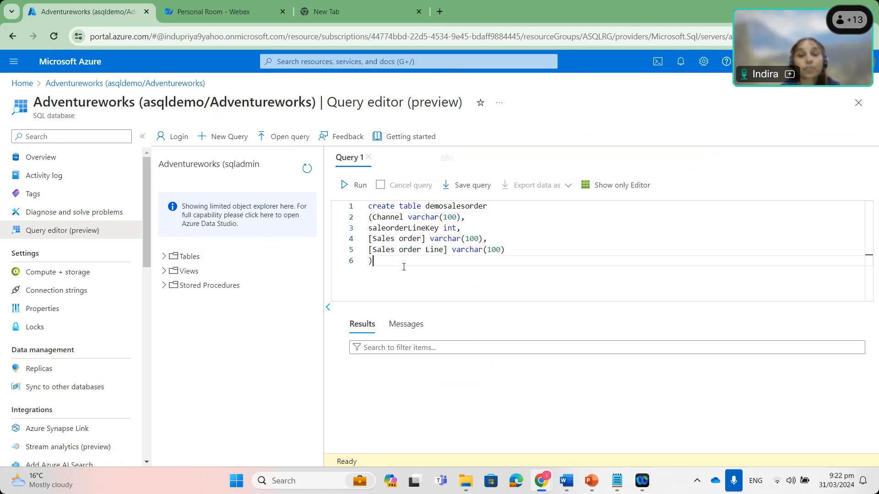
{"action": "left_click_drag", "start_coordinate": [373, 261], "coordinate": [369, 206]}
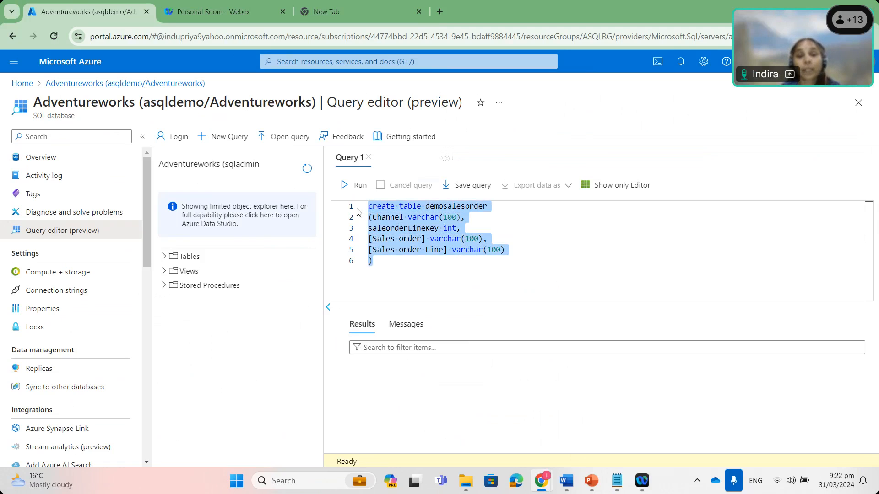
{"action": "left_click", "coordinate": [353, 186]}
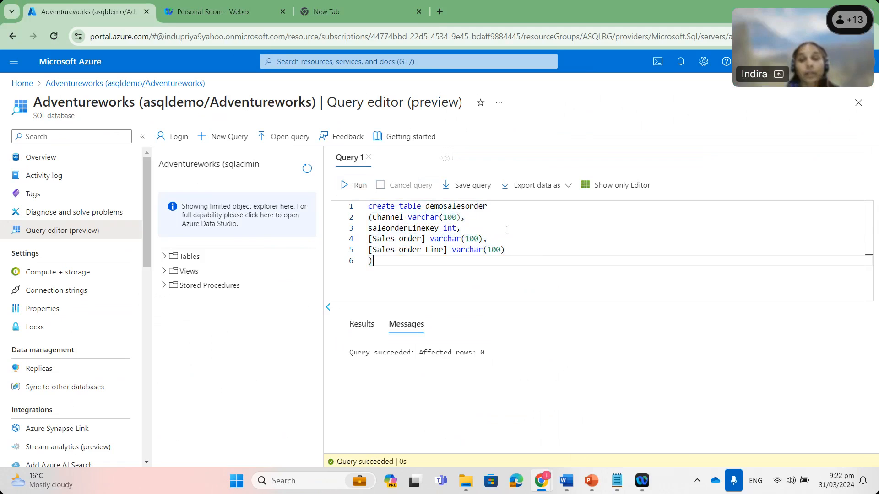
Add the query "select * from demosalesorder" below the create statement, run only that line and show its results.
{"action": "double_click", "coordinate": [455, 206]}
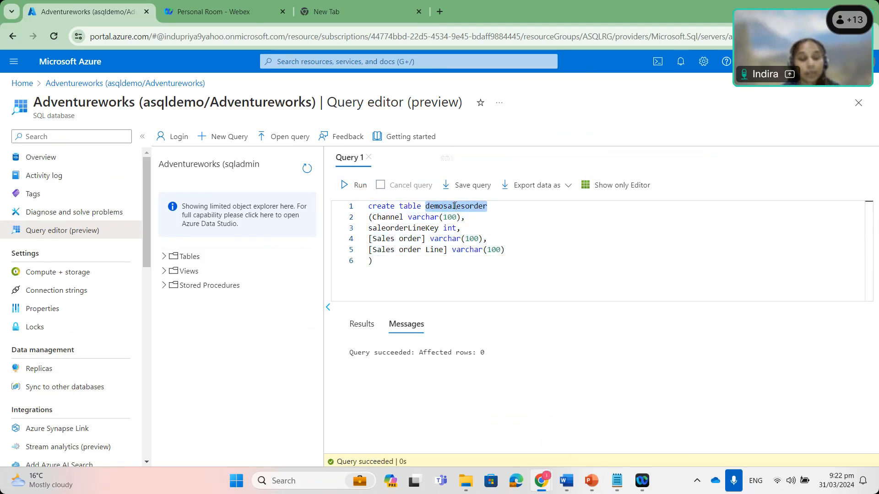
{"action": "left_click", "coordinate": [503, 281]}
{"action": "key", "text": "Return"}
{"action": "key", "text": "Return"}
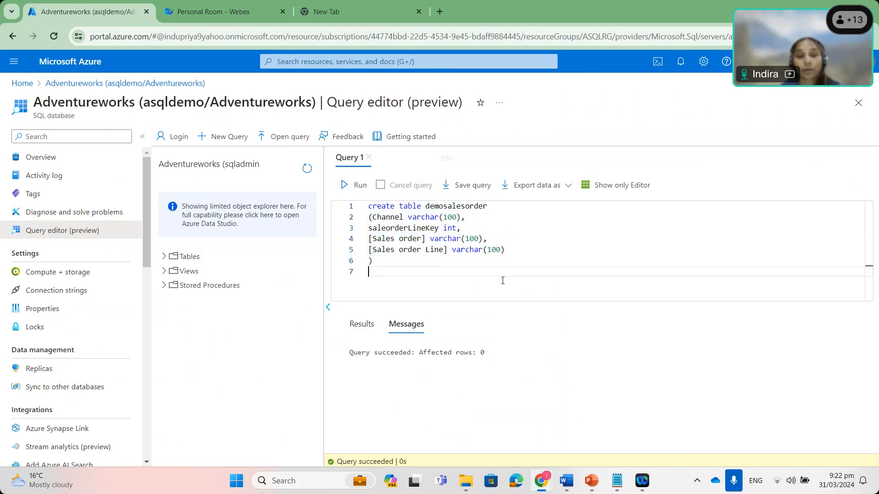
{"action": "type", "text": "selec"}
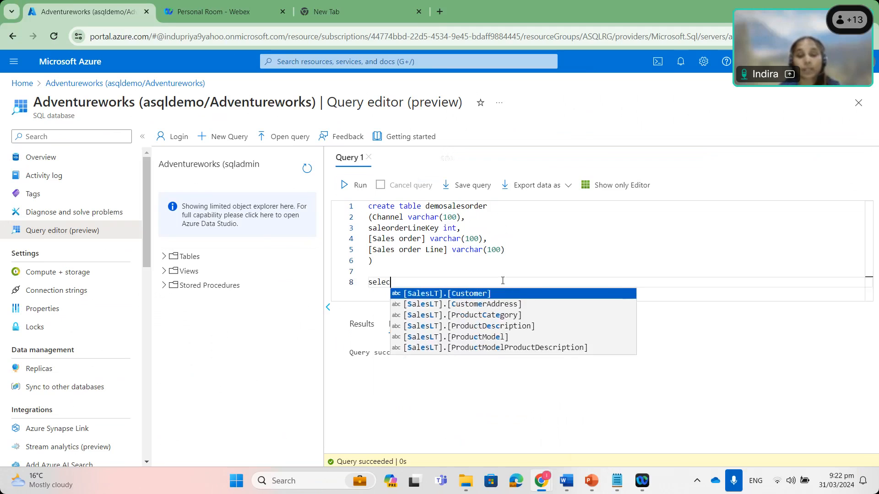
{"action": "type", "text": "t * from demosalesorder"}
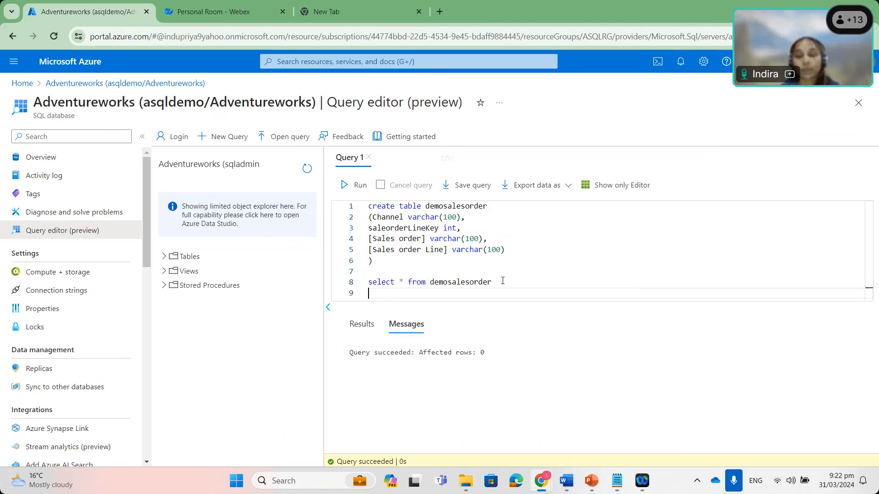
{"action": "triple_click", "coordinate": [502, 280]}
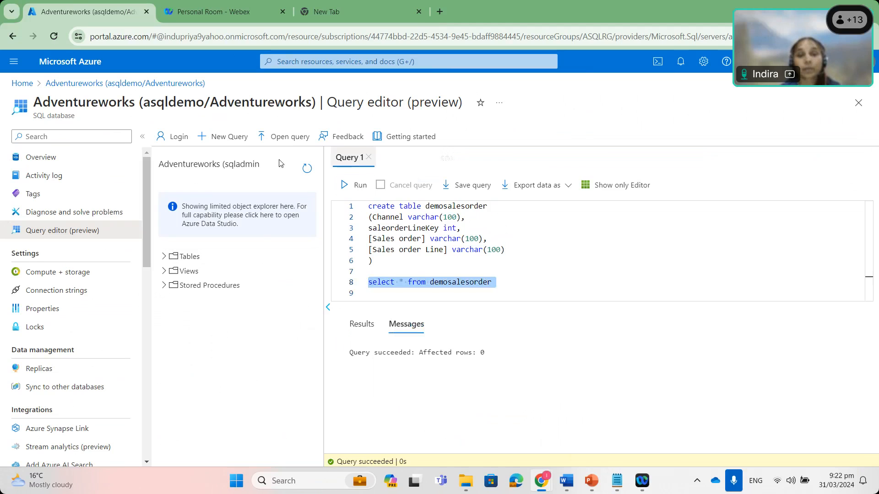
{"action": "left_click", "coordinate": [361, 187]}
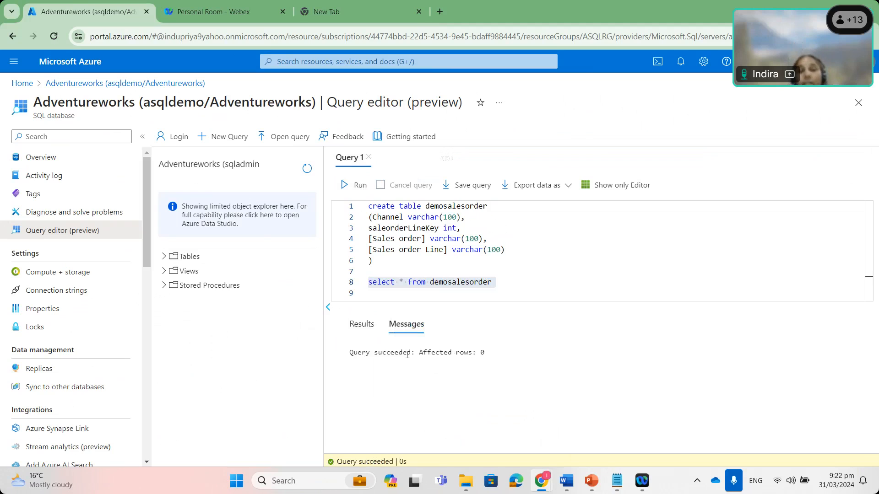
{"action": "left_click", "coordinate": [362, 326]}
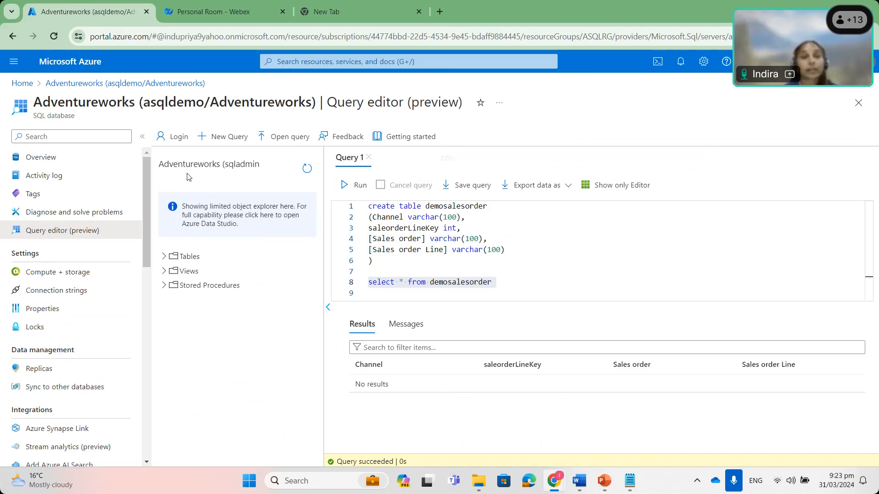
Open the Azure portal home page in a separate browser tab, keeping the unsaved query open.
{"action": "left_click", "coordinate": [18, 83]}
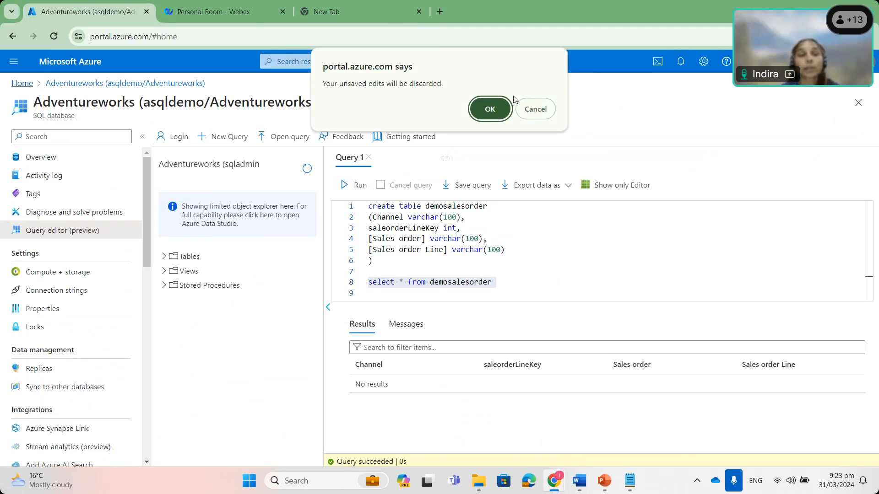
{"action": "left_click", "coordinate": [534, 109]}
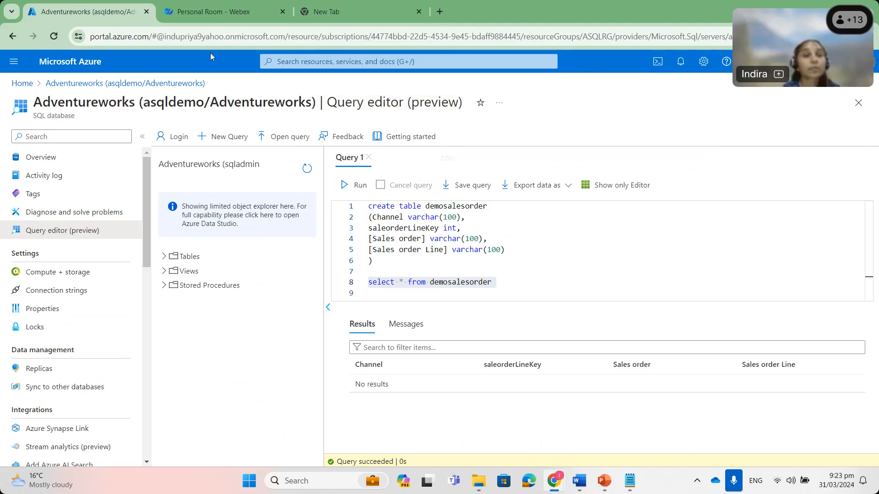
{"action": "right_click", "coordinate": [26, 85]}
{"action": "left_click", "coordinate": [55, 97]}
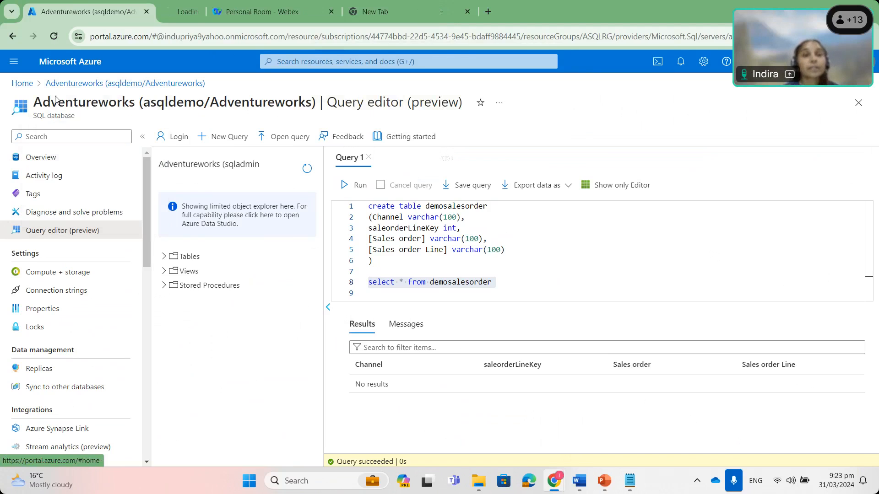
{"action": "left_click", "coordinate": [196, 13]}
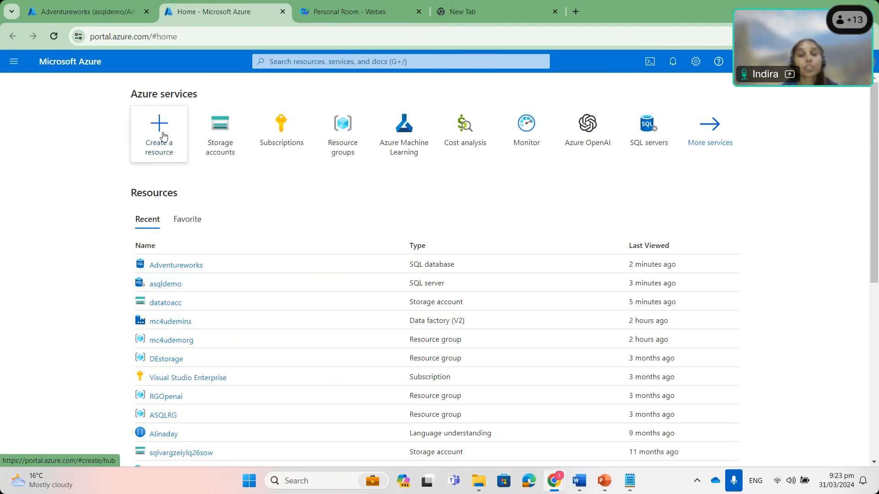
Start creating a new resource and search the marketplace for data factory.
{"action": "left_click", "coordinate": [163, 137]}
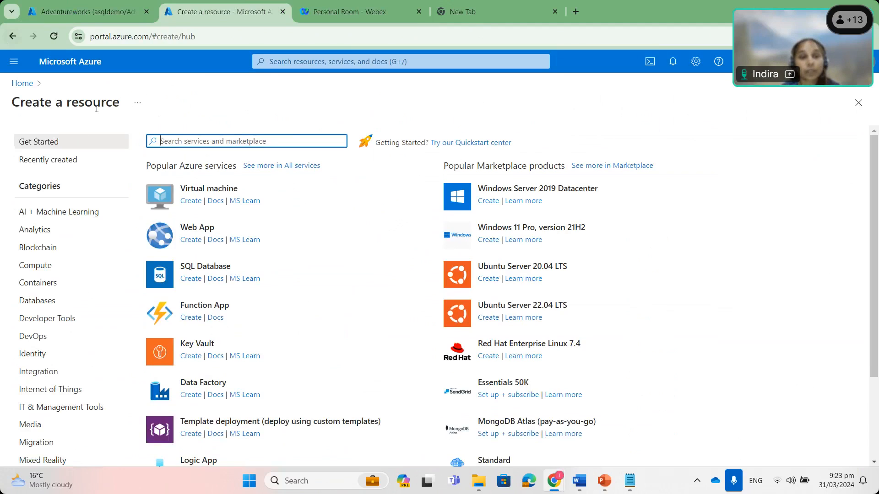
{"action": "type", "text": "d"}
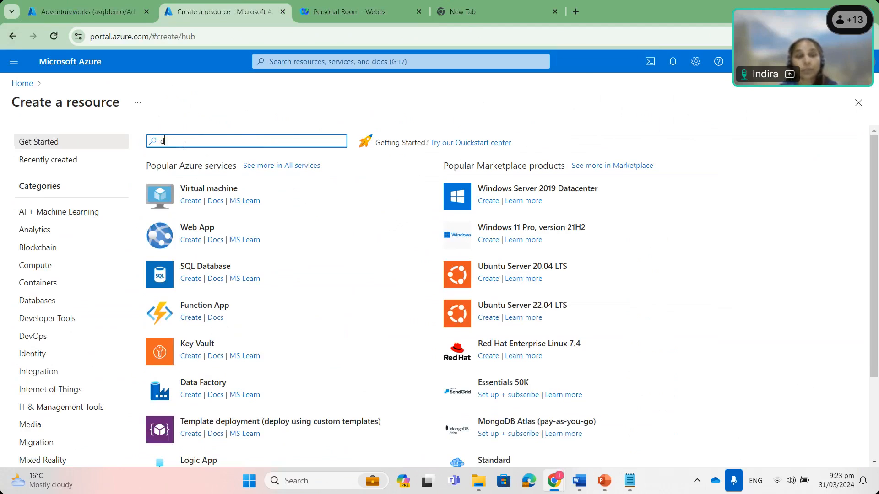
{"action": "type", "text": "ata da"}
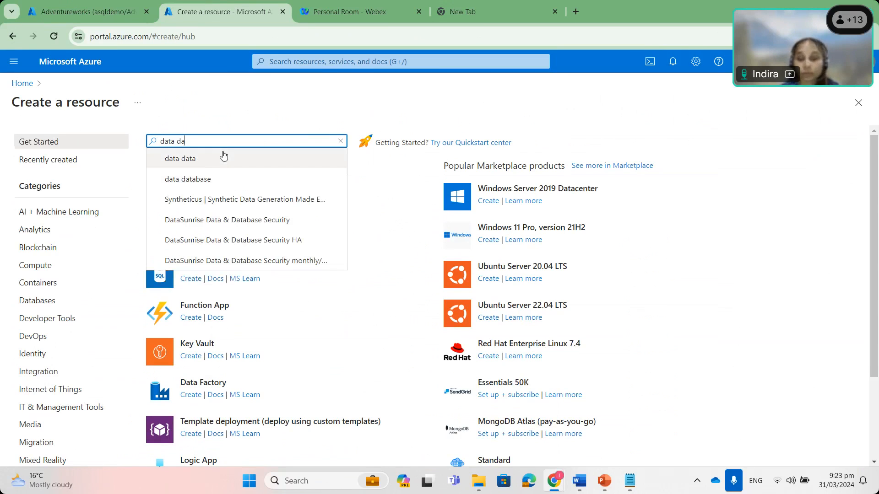
{"action": "key", "text": "BackSpace"}
{"action": "key", "text": "BackSpace"}
{"action": "type", "text": "fa"}
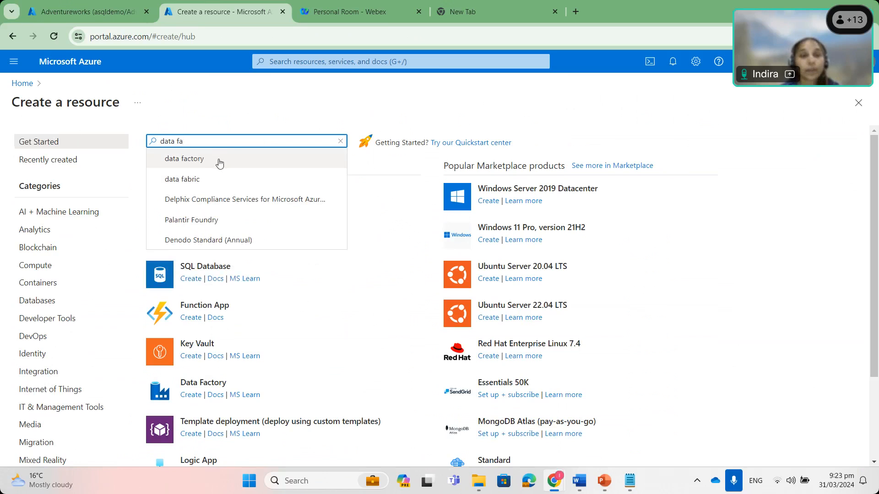
{"action": "left_click", "coordinate": [207, 162]}
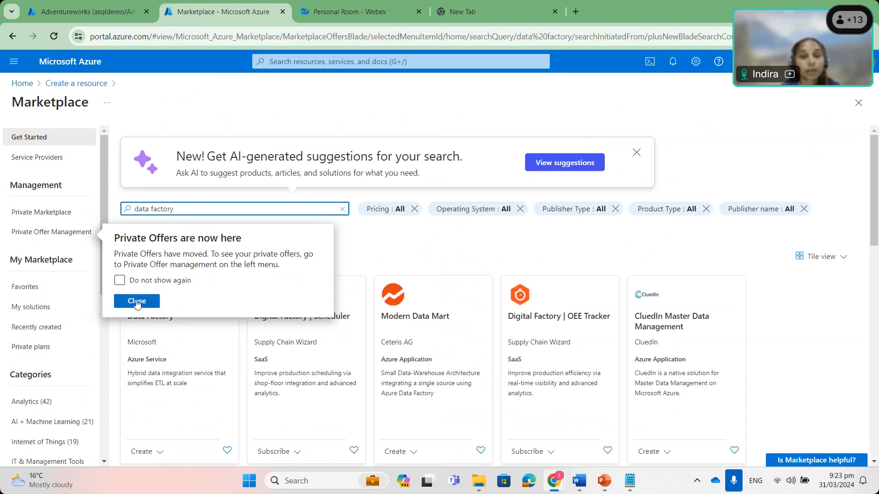
Dismiss the private offers notice, open Microsoft's Data Factory offering and start creating it with the Data Factory plan.
{"action": "left_click", "coordinate": [136, 301]}
{"action": "left_click", "coordinate": [153, 314]}
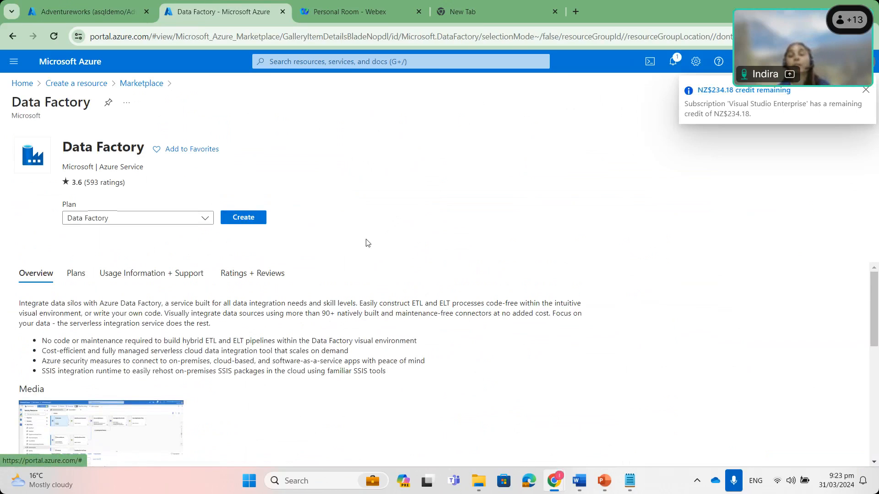
{"action": "left_click", "coordinate": [236, 219]}
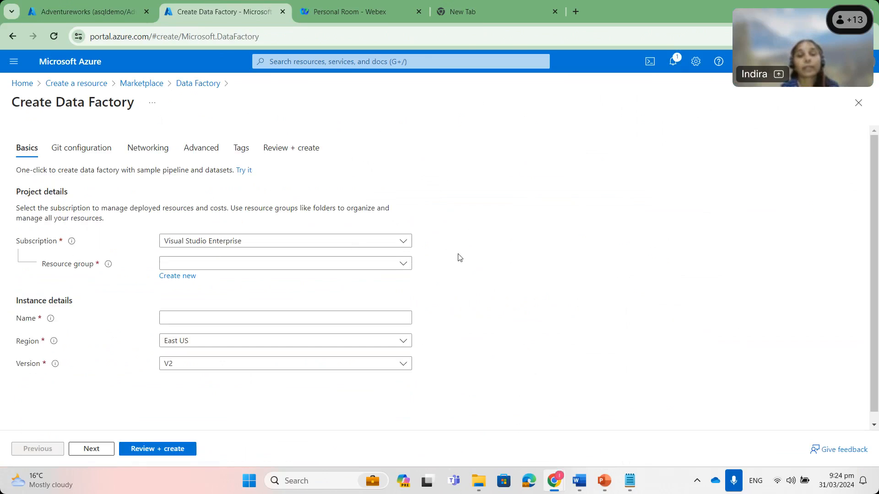
Create a new resource group named demoadfrg for the data factory.
{"action": "scroll", "coordinate": [540, 278], "scroll_direction": "down", "scroll_amount": 1}
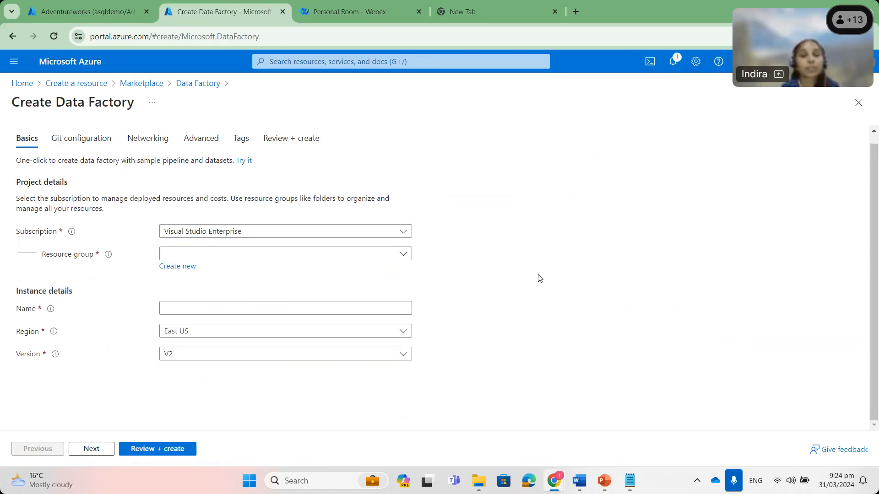
{"action": "left_click", "coordinate": [409, 253]}
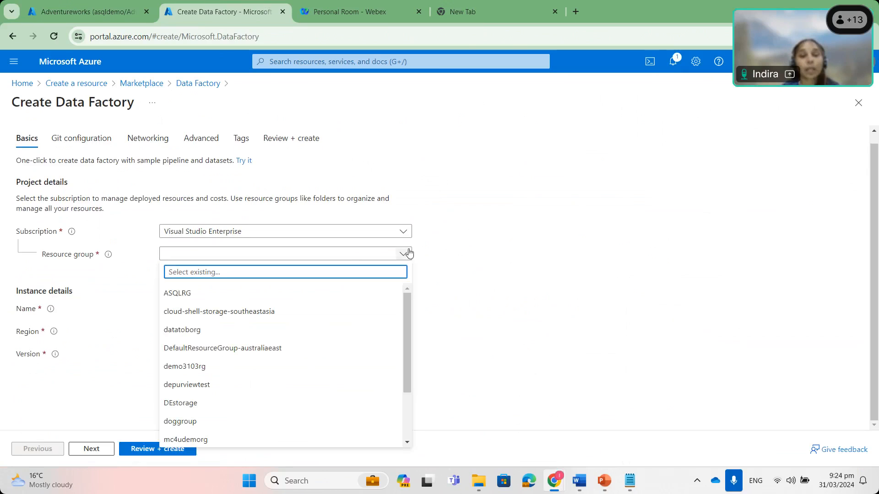
{"action": "left_click", "coordinate": [277, 261]}
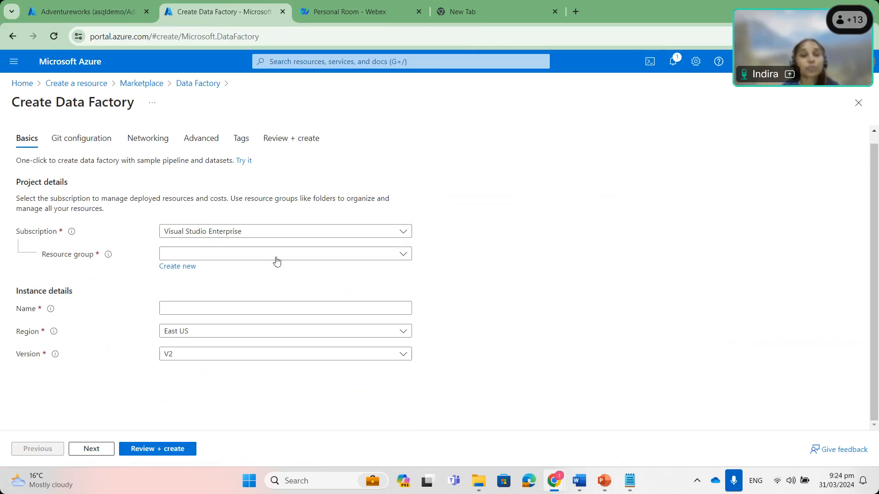
{"action": "left_click", "coordinate": [189, 266]}
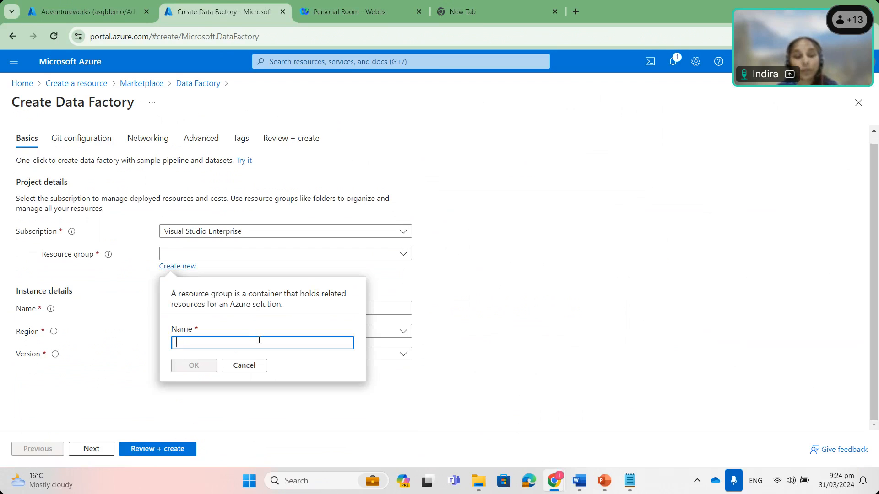
{"action": "type", "text": "demoad"}
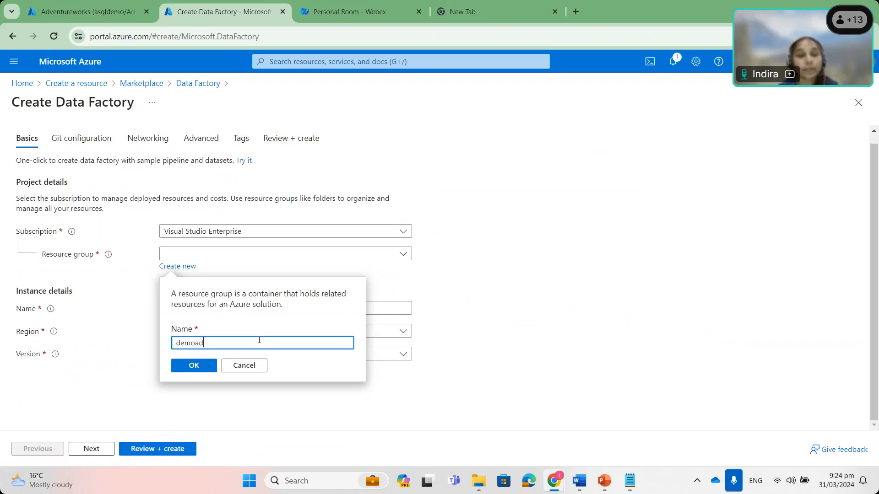
{"action": "type", "text": "frg"}
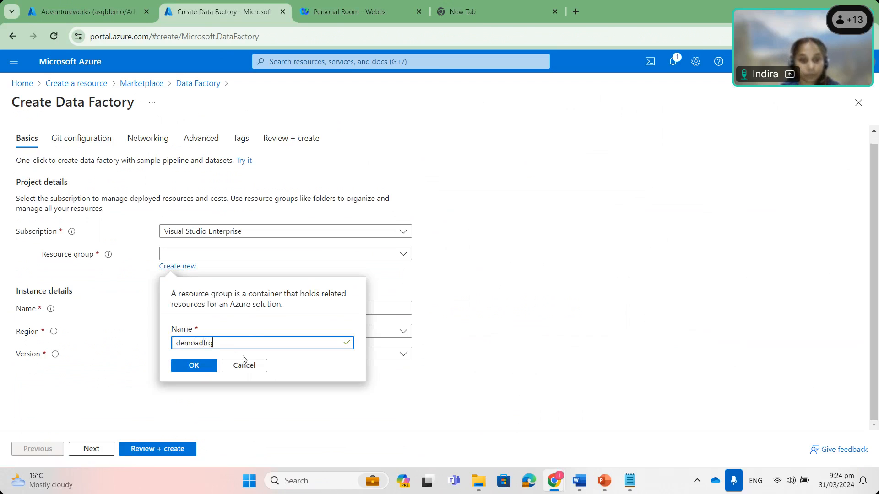
{"action": "left_click", "coordinate": [201, 368]}
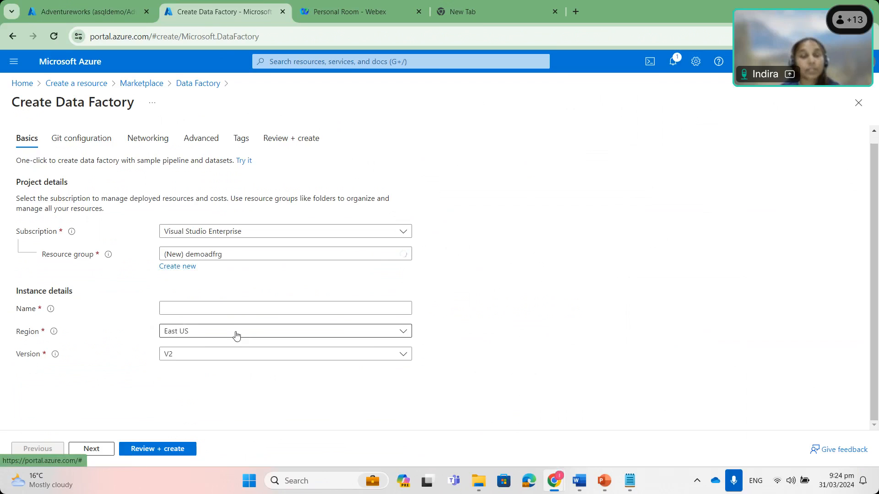
Name the data factory demoadf3103 and set its region to Australia East, keeping version V2.
{"action": "left_click", "coordinate": [230, 306]}
{"action": "type", "text": "demoadf"}
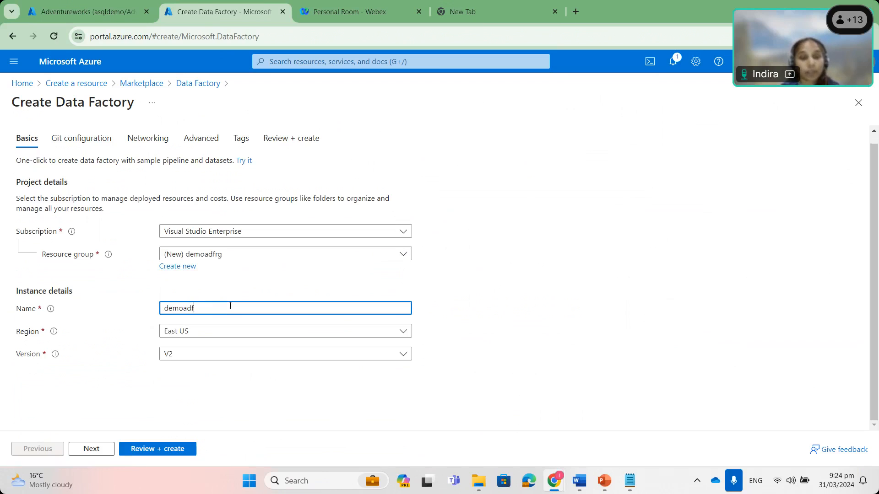
{"action": "left_click", "coordinate": [243, 337]}
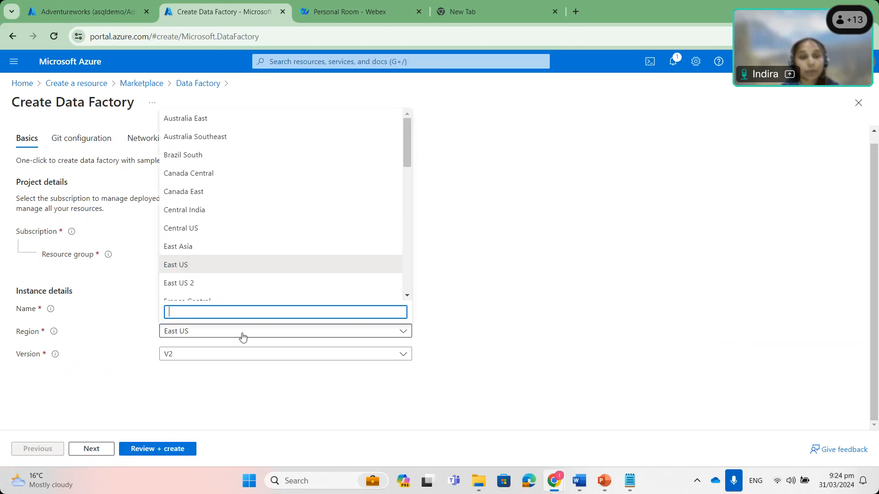
{"action": "left_click", "coordinate": [227, 116]}
{"action": "left_click", "coordinate": [212, 309]}
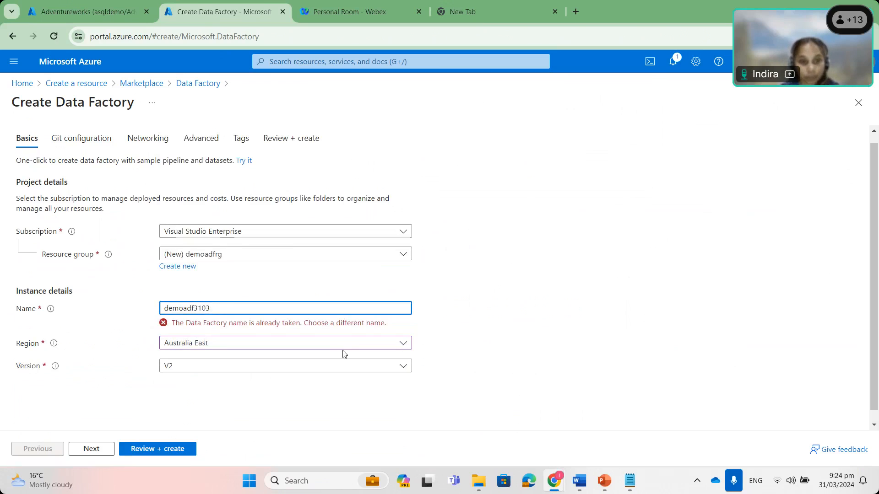
{"action": "left_click", "coordinate": [491, 367]}
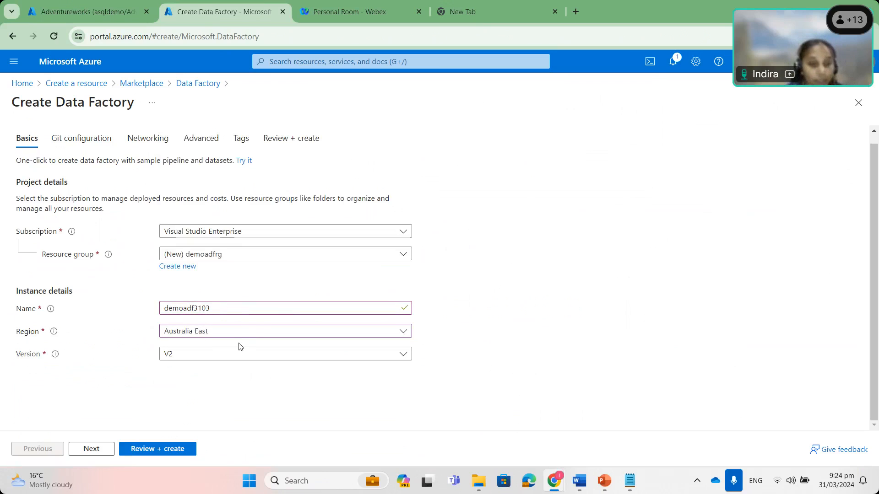
{"action": "left_click", "coordinate": [406, 358]}
{"action": "left_click", "coordinate": [406, 358]}
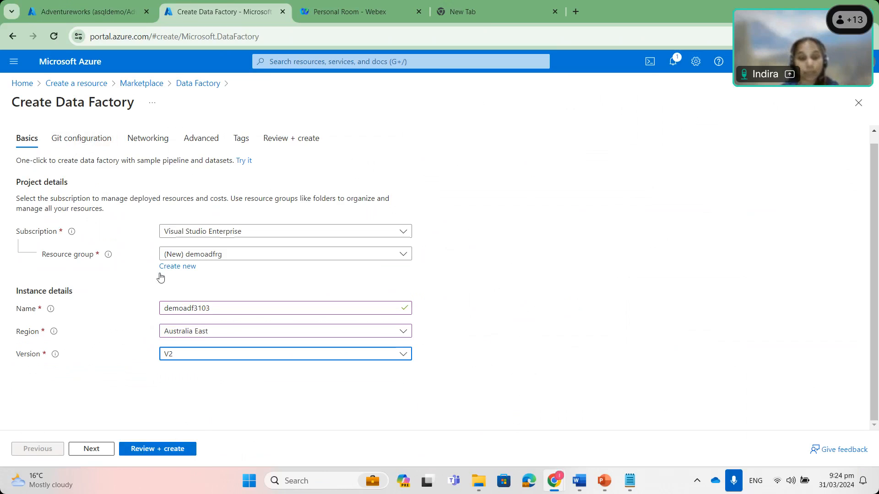
Review the data factory's resource group, name and other settings, and create it.
{"action": "left_click", "coordinate": [155, 449]}
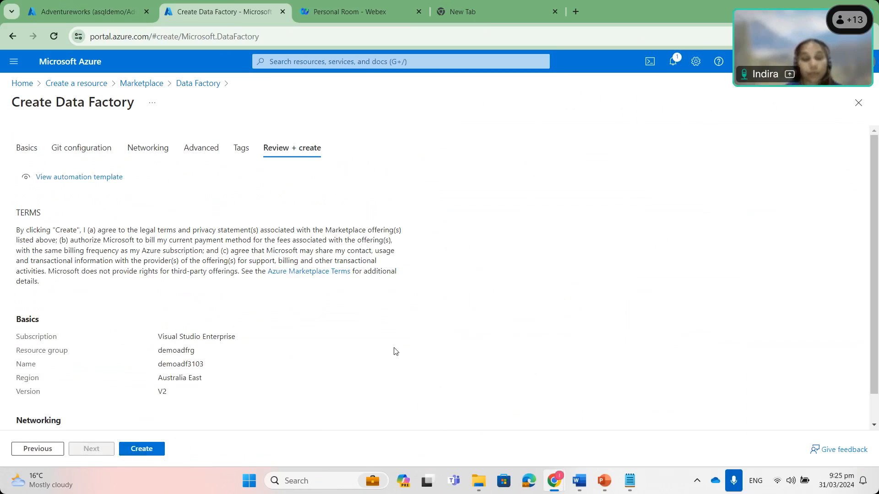
{"action": "scroll", "coordinate": [396, 352], "scroll_direction": "down", "scroll_amount": 1}
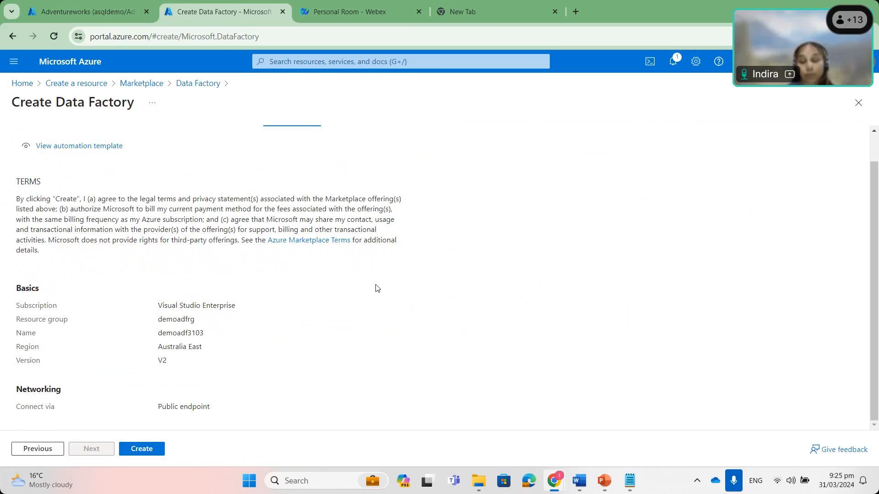
{"action": "double_click", "coordinate": [174, 320]}
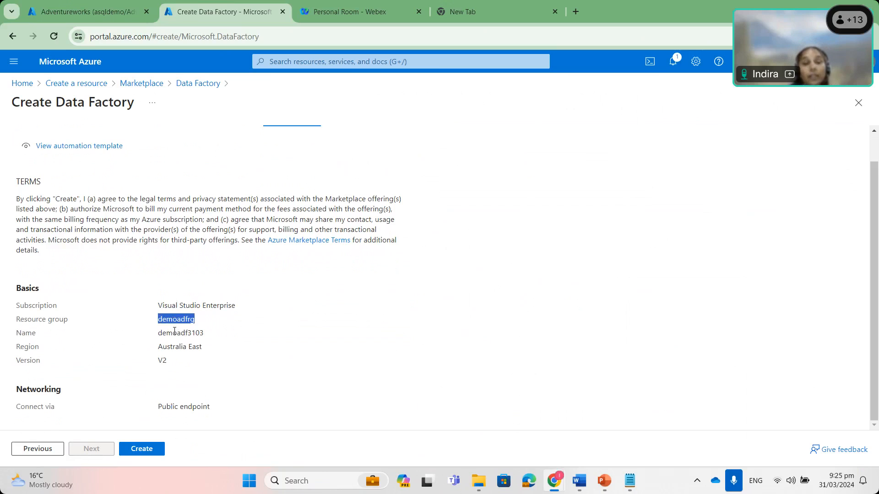
{"action": "double_click", "coordinate": [174, 332]}
{"action": "left_click", "coordinate": [304, 367]}
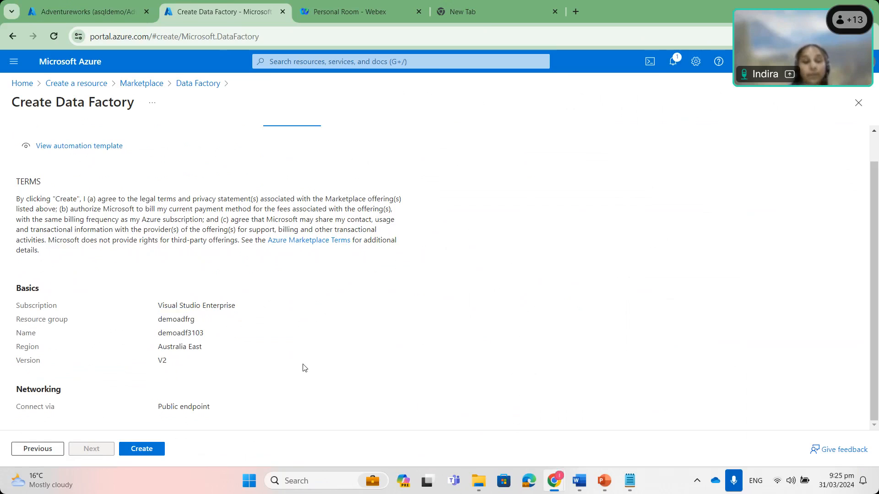
{"action": "left_click", "coordinate": [153, 452]}
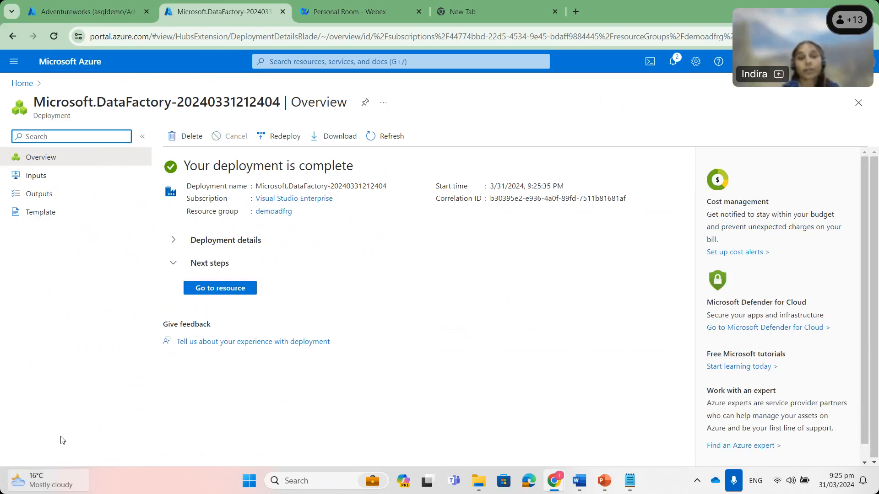
Open the deployed data factory in Azure Data Factory Studio and go to its authoring area.
{"action": "left_click", "coordinate": [235, 290]}
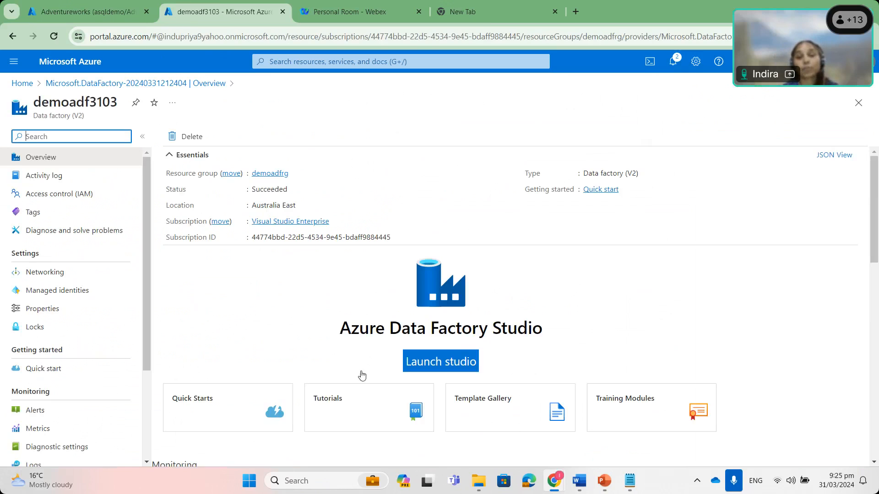
{"action": "left_click", "coordinate": [448, 363]}
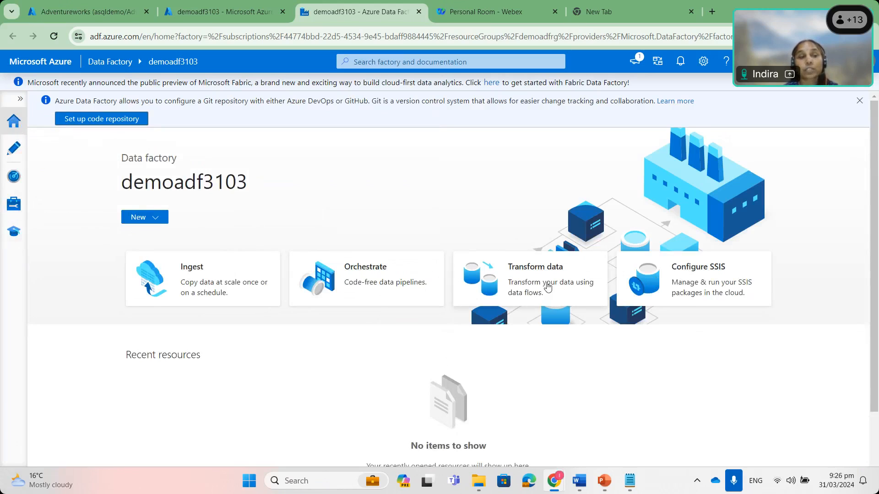
{"action": "left_click", "coordinate": [16, 152]}
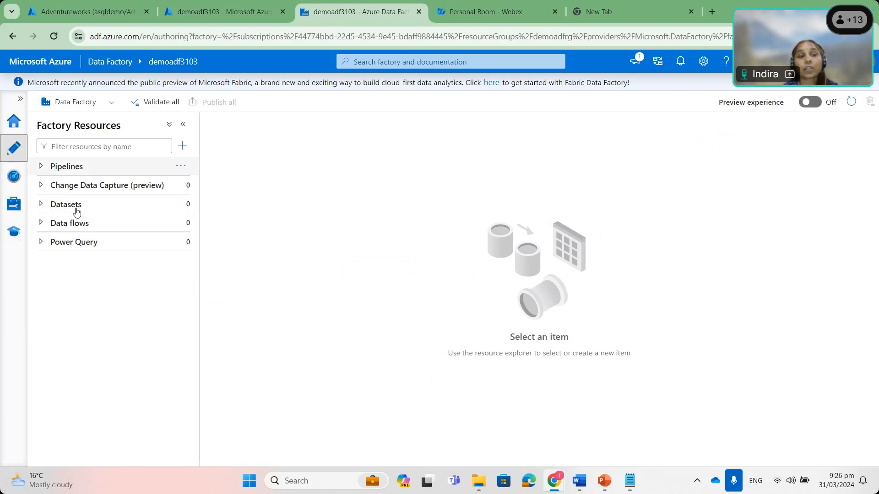
Create a new blank pipeline in the factory resources.
{"action": "left_click", "coordinate": [42, 167]}
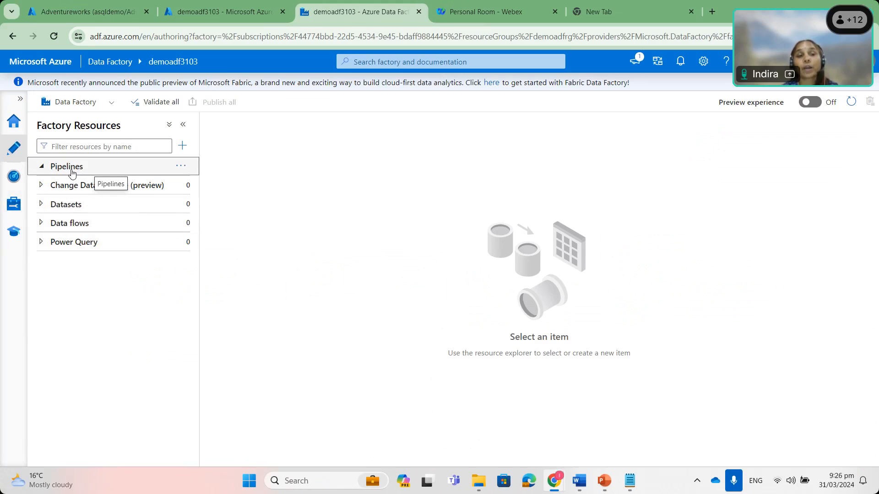
{"action": "left_click", "coordinate": [181, 166]}
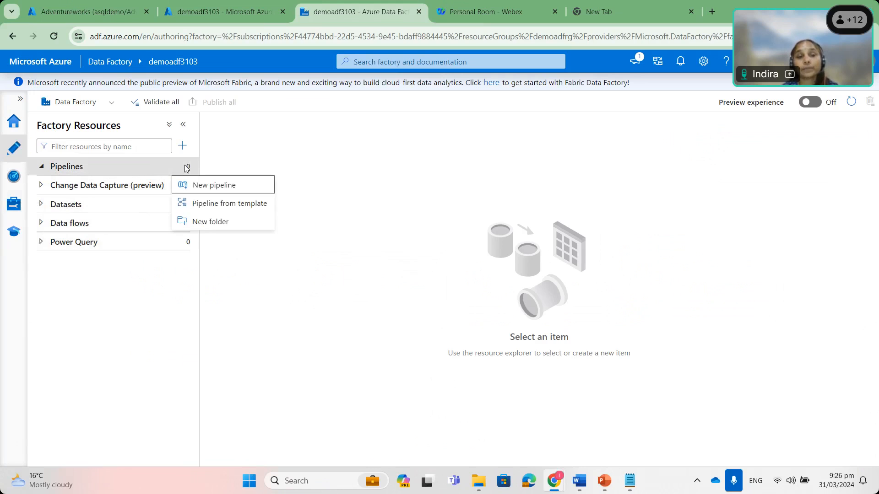
{"action": "left_click", "coordinate": [212, 188]}
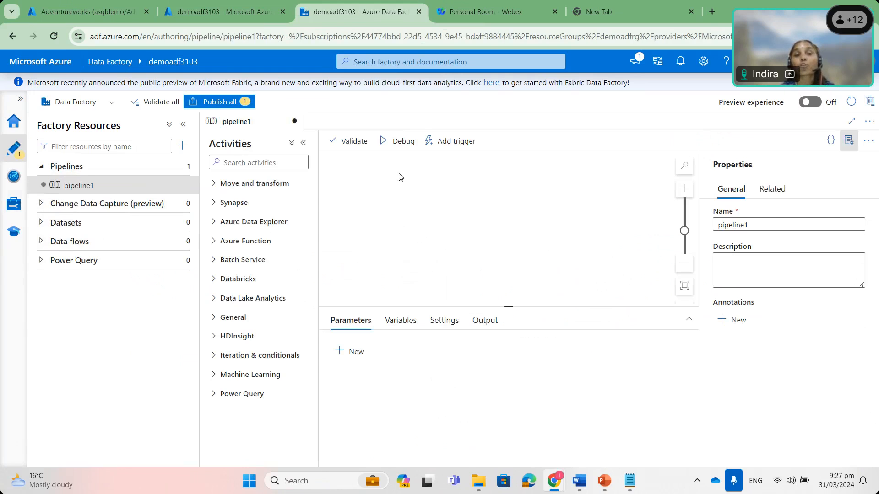
Add a Copy data activity to the pipeline canvas, name it "Copy data from blob to sql" and look through its general settings.
{"action": "left_click", "coordinate": [215, 185]}
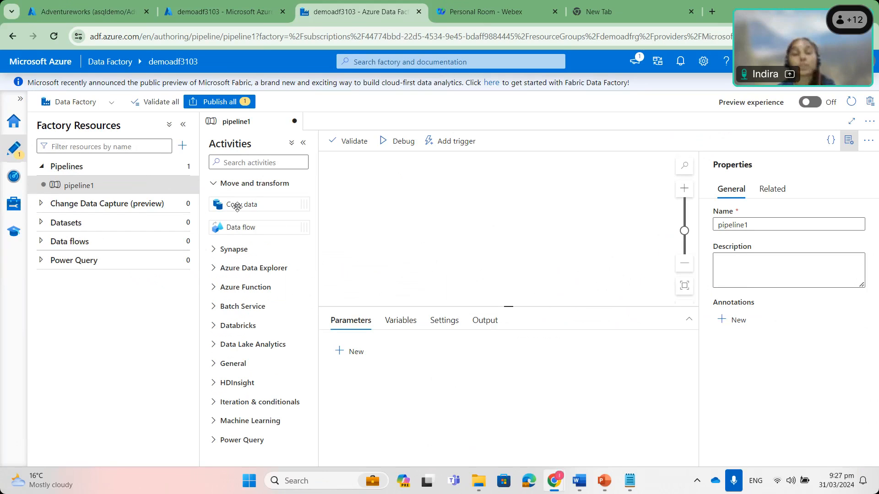
{"action": "left_click_drag", "start_coordinate": [237, 207], "coordinate": [430, 217]}
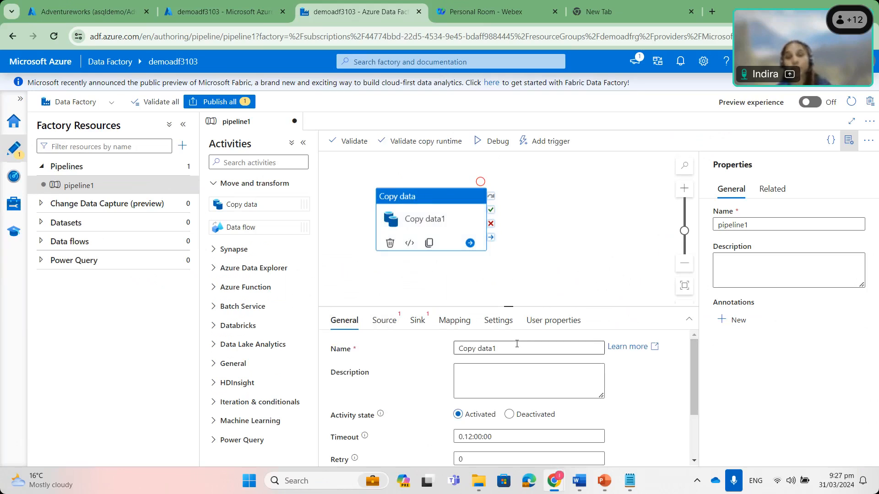
{"action": "left_click", "coordinate": [505, 351]}
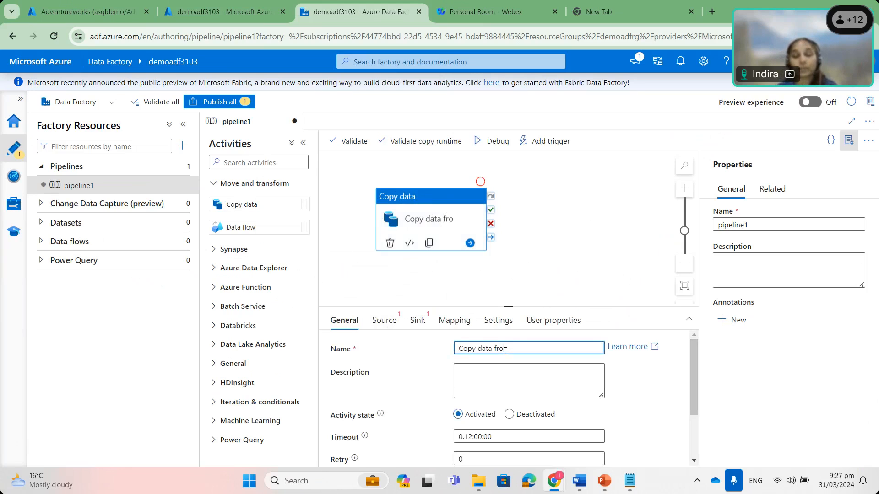
{"action": "type", "text": "from blob to sql"}
{"action": "left_click", "coordinate": [535, 385]}
{"action": "left_click_drag", "start_coordinate": [699, 356], "coordinate": [702, 393]}
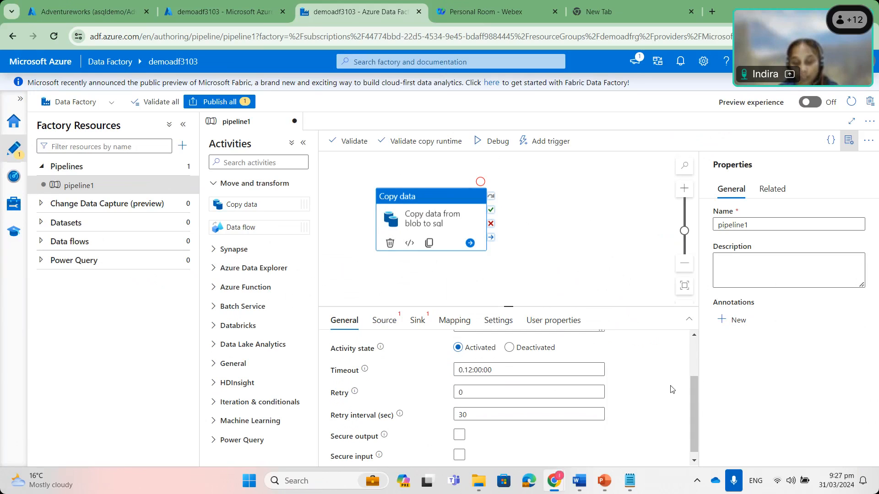
{"action": "left_click_drag", "start_coordinate": [694, 399], "coordinate": [699, 412]}
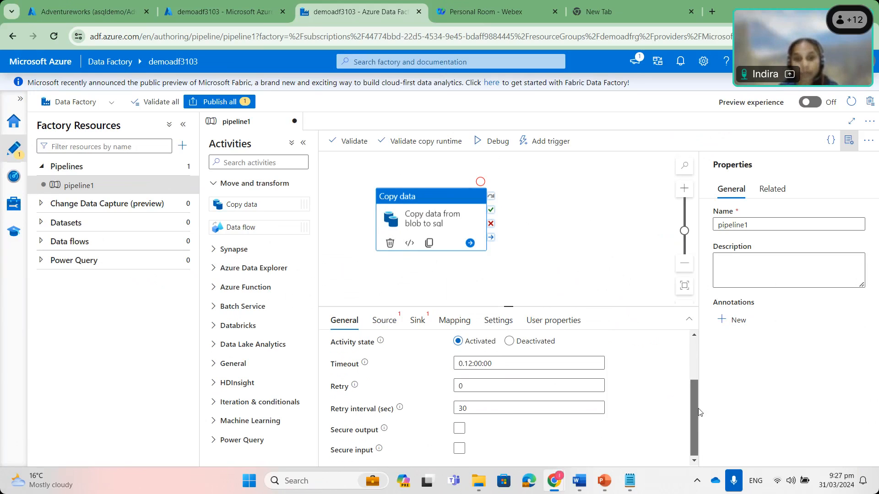
{"action": "left_click", "coordinate": [695, 340]}
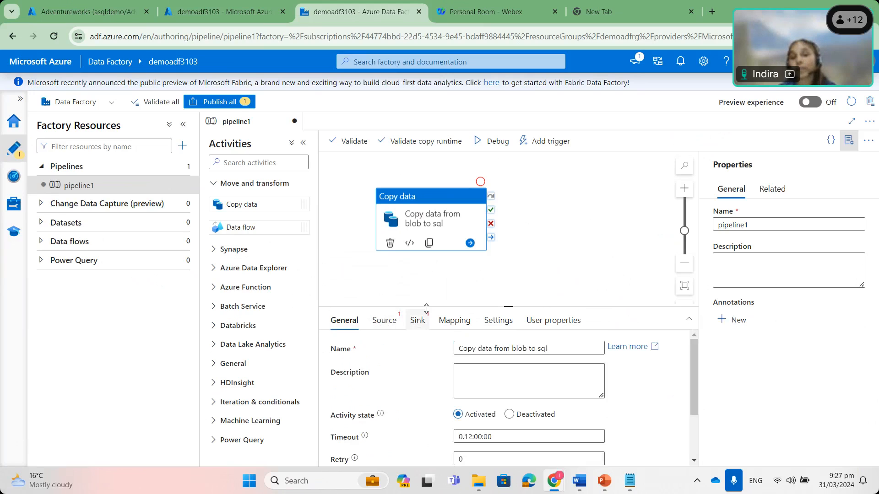
Create a new source dataset for the copy activity from Azure Blob Storage in Excel format and name it Excelsales.
{"action": "left_click", "coordinate": [384, 322]}
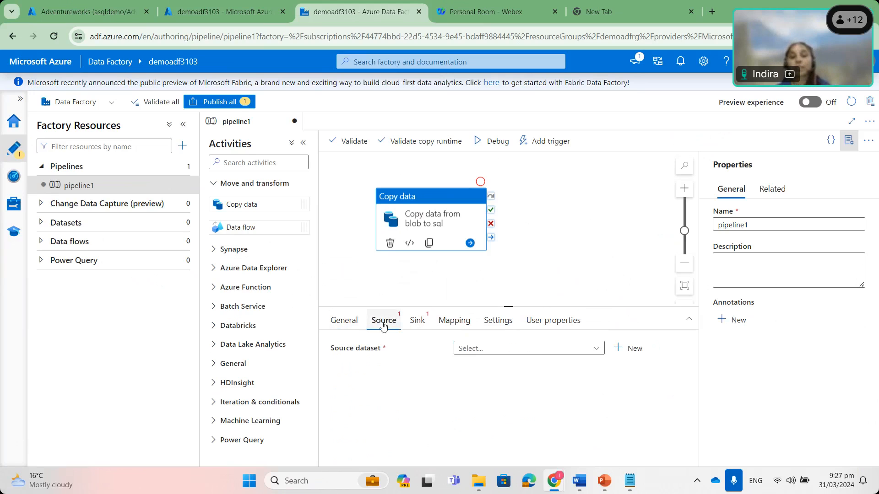
{"action": "left_click", "coordinate": [626, 354]}
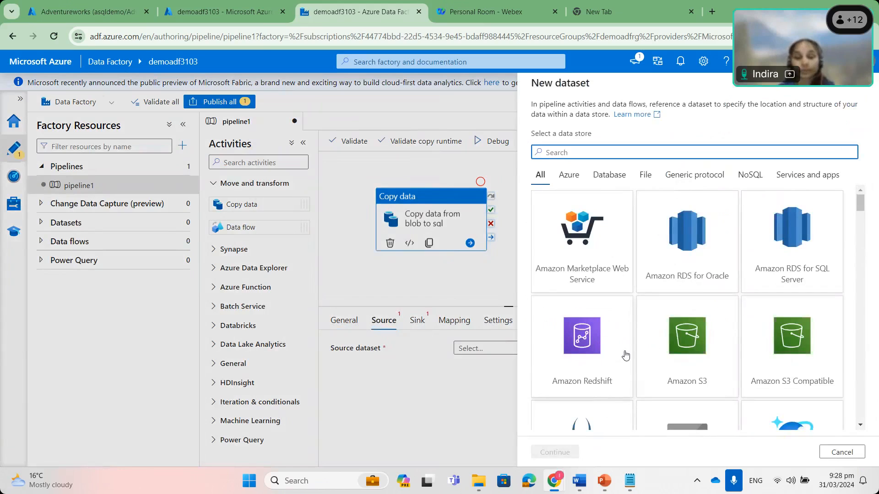
{"action": "type", "text": "blo"}
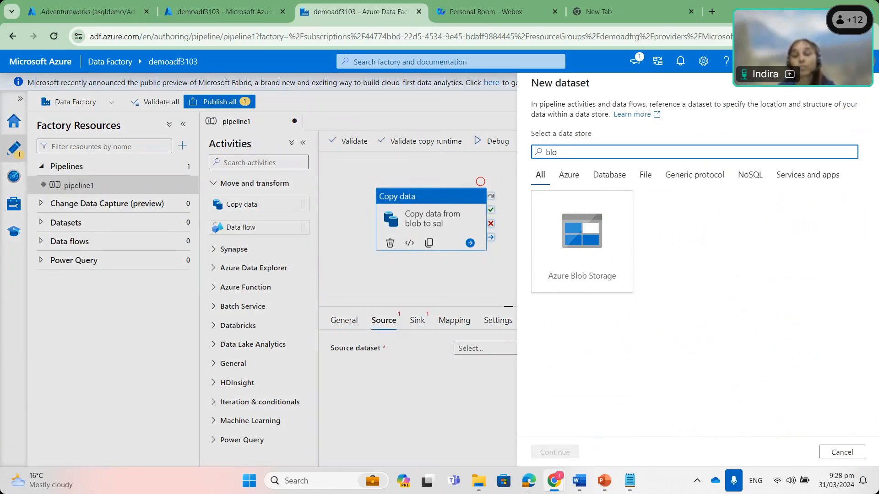
{"action": "left_click", "coordinate": [572, 238]}
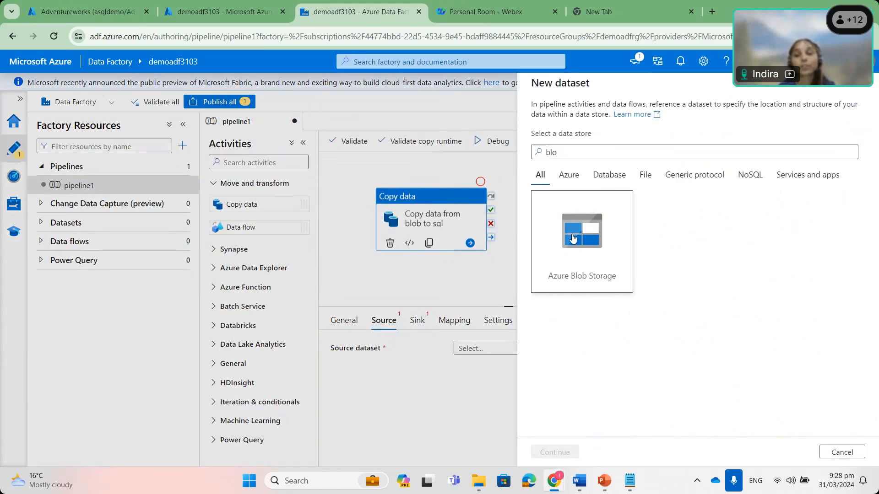
{"action": "left_click", "coordinate": [550, 453]}
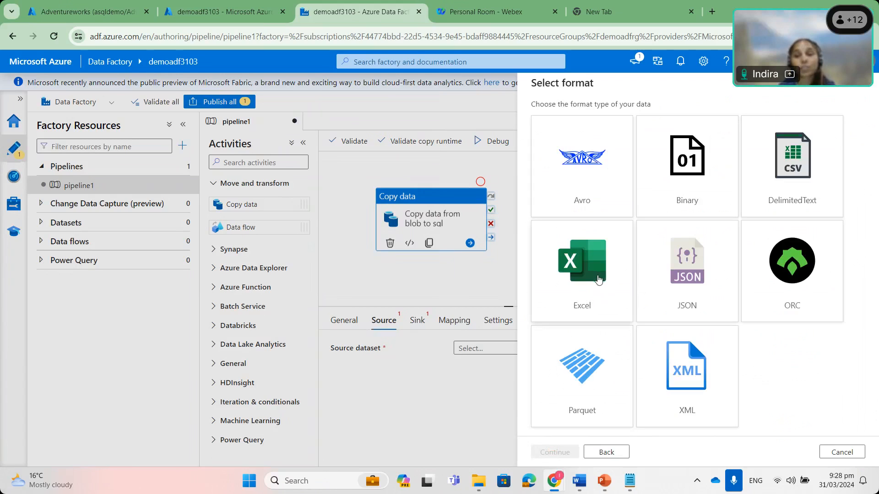
{"action": "left_click", "coordinate": [598, 280]}
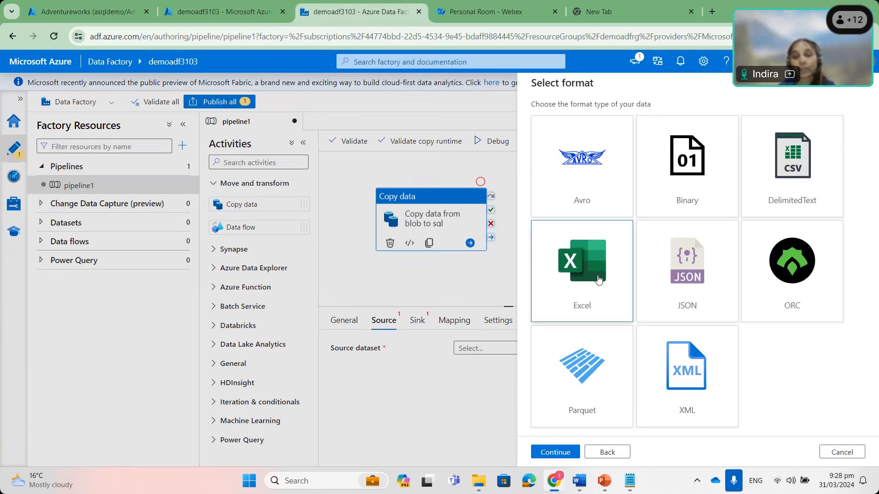
{"action": "left_click", "coordinate": [556, 453]}
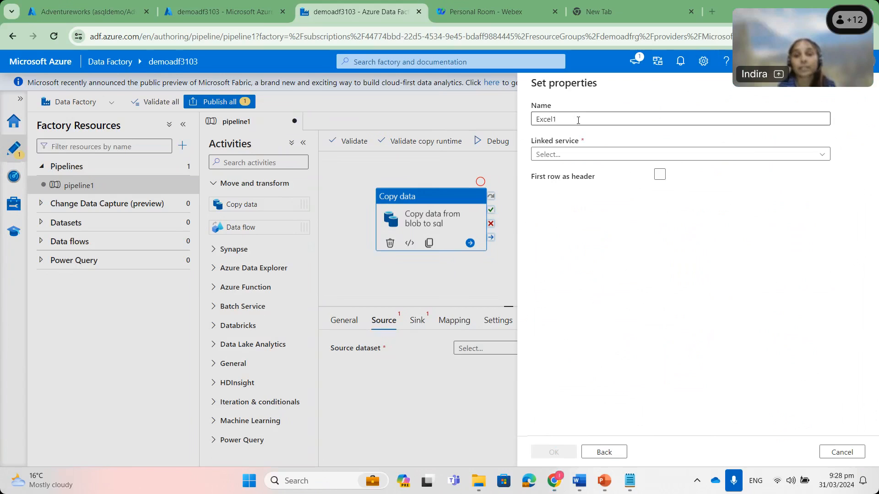
{"action": "left_click", "coordinate": [652, 119]}
{"action": "type", "text": "sales"}
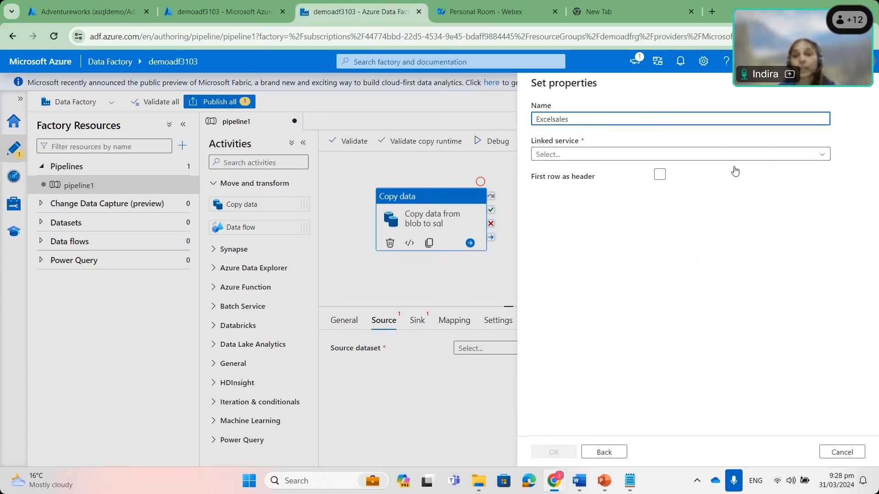
Start a new linked service for the dataset, name it AzureBlobStorageLS and check the available integration runtimes.
{"action": "left_click", "coordinate": [823, 156]}
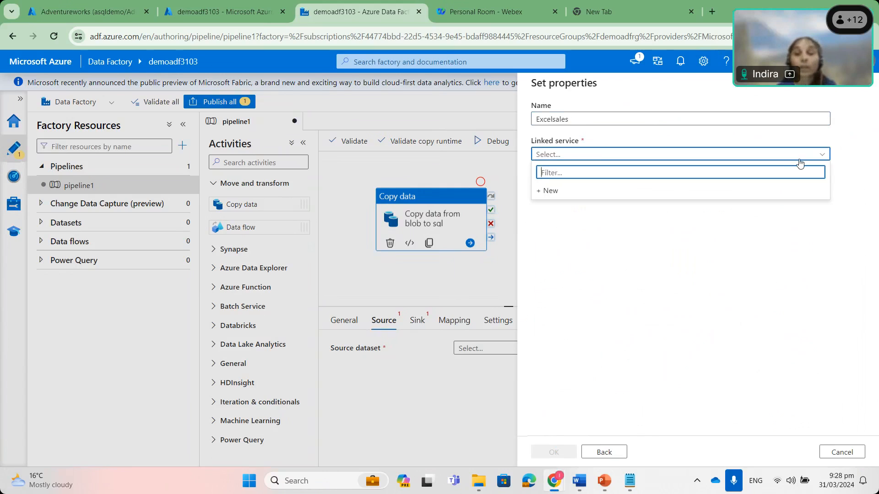
{"action": "left_click", "coordinate": [553, 192]}
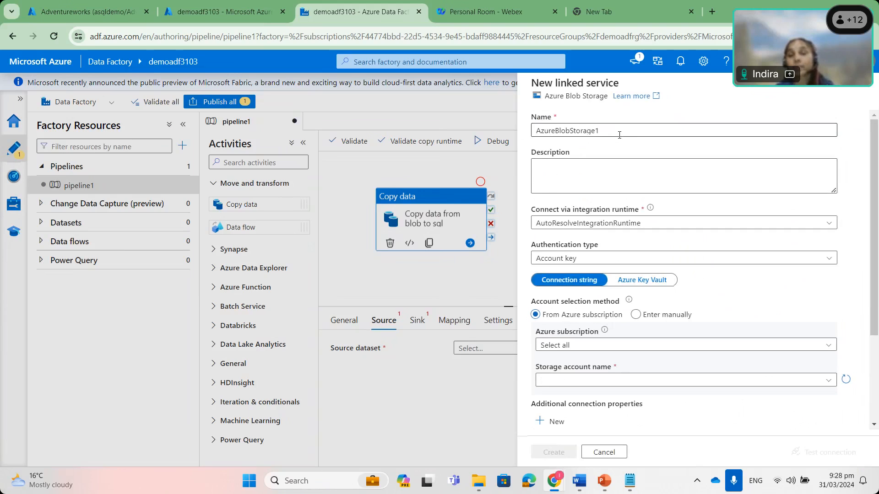
{"action": "left_click", "coordinate": [619, 135]}
{"action": "type", "text": "LS"}
{"action": "left_click", "coordinate": [624, 177]}
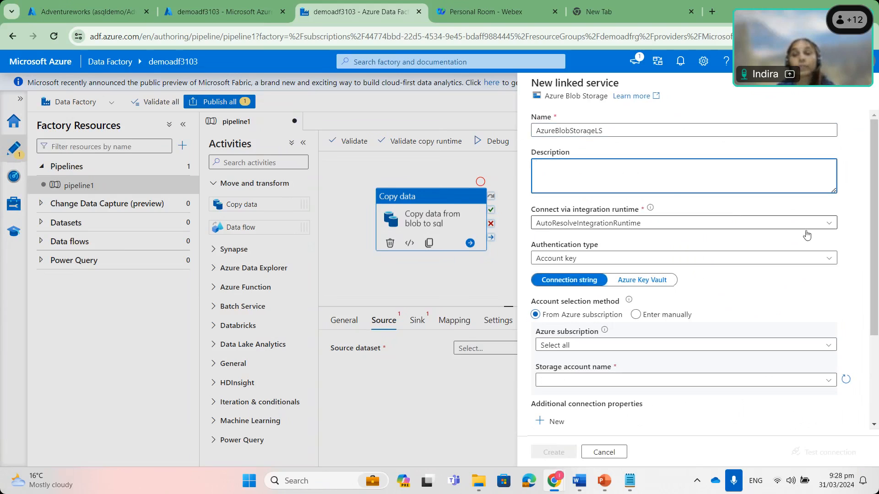
{"action": "left_click", "coordinate": [414, 304]}
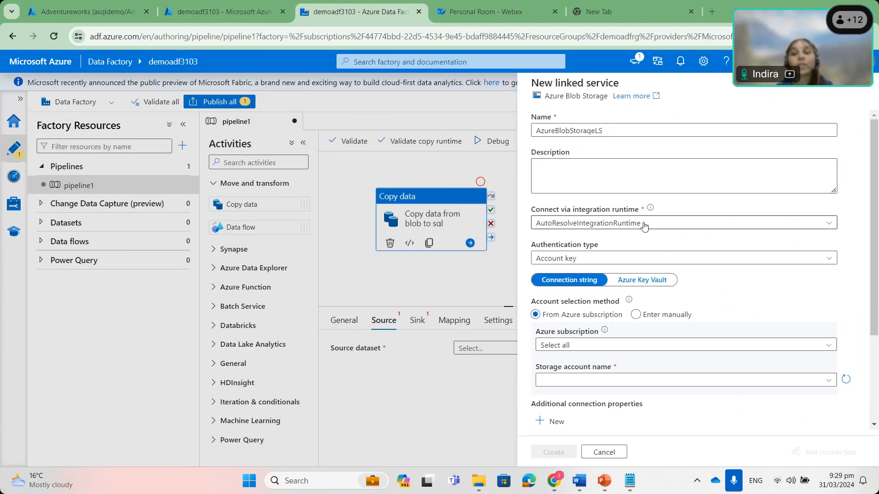
{"action": "left_click", "coordinate": [831, 227]}
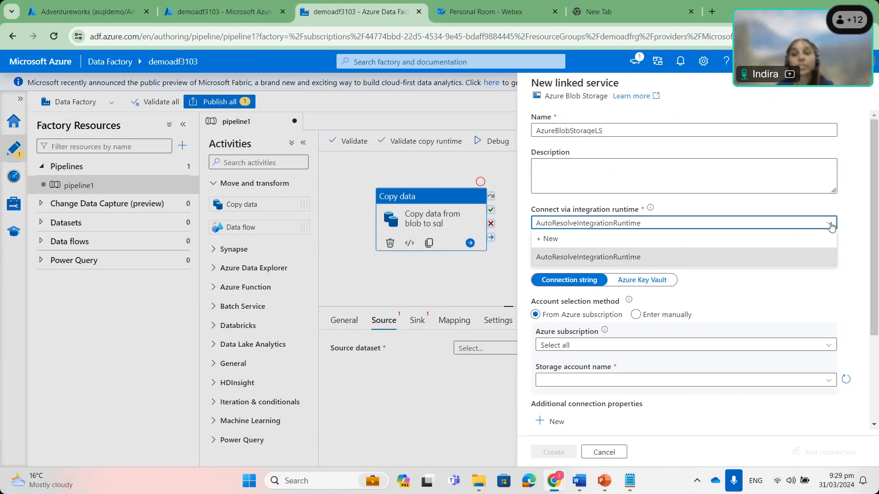
{"action": "left_click", "coordinate": [831, 227]}
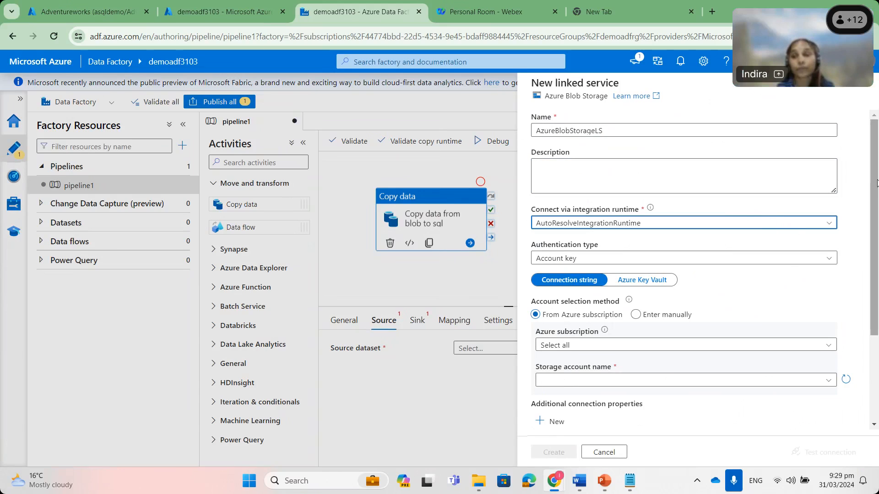
Connect the linked service to the Visual Studio Enterprise subscription and the datatoacc storage account, test the connection and create it.
{"action": "left_click_drag", "start_coordinate": [875, 178], "coordinate": [878, 286]}
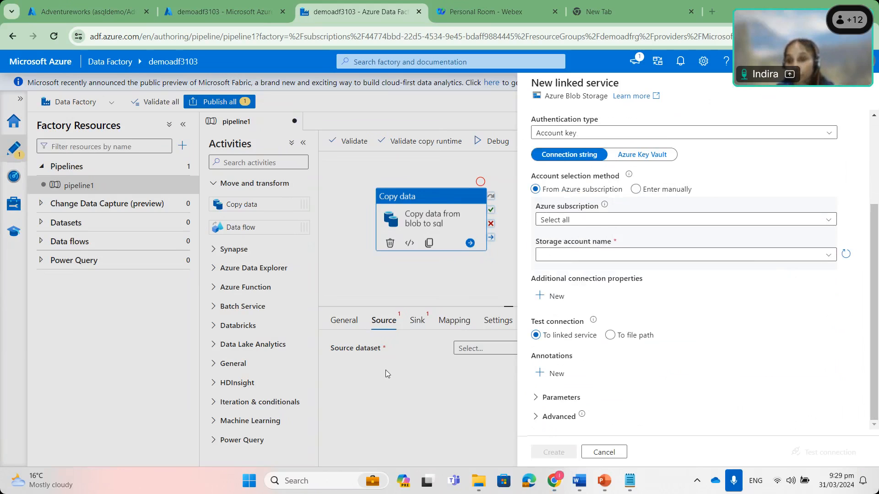
{"action": "left_click", "coordinate": [830, 221]}
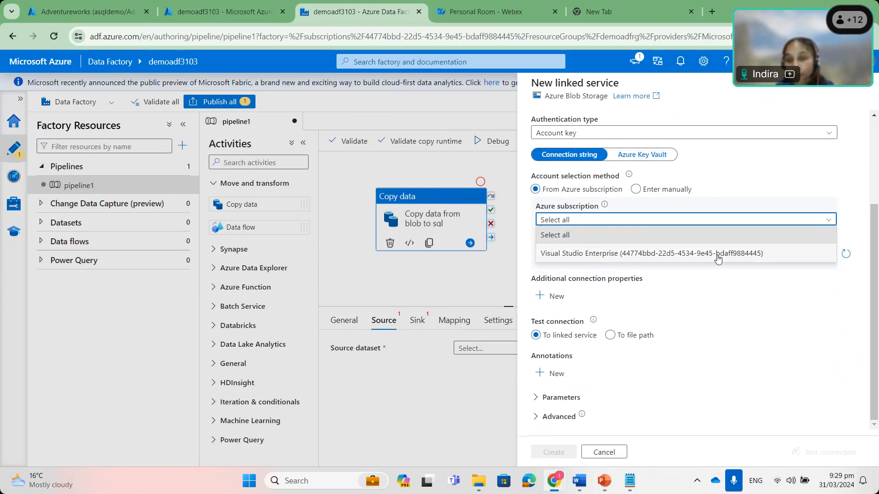
{"action": "left_click", "coordinate": [718, 255]}
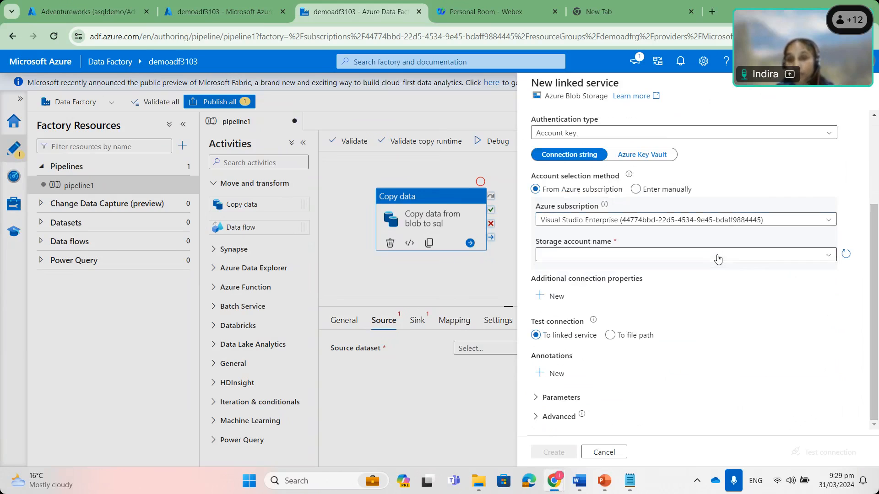
{"action": "left_click", "coordinate": [829, 255]}
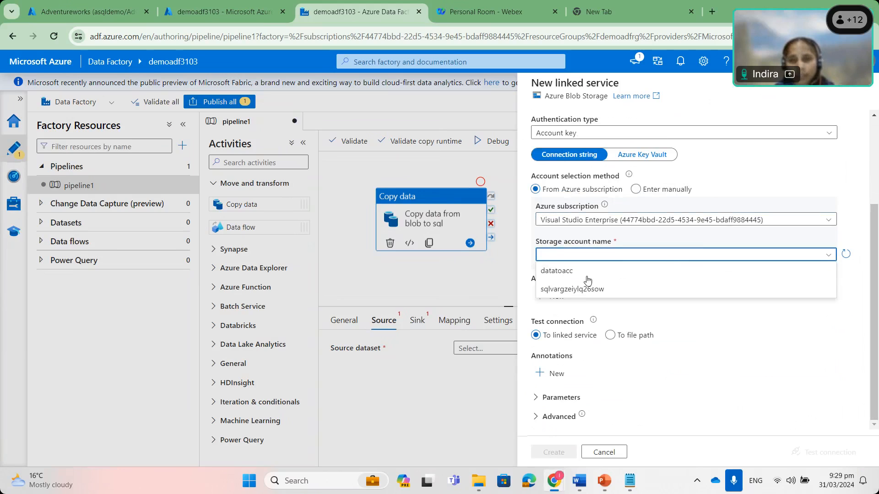
{"action": "left_click", "coordinate": [562, 275]}
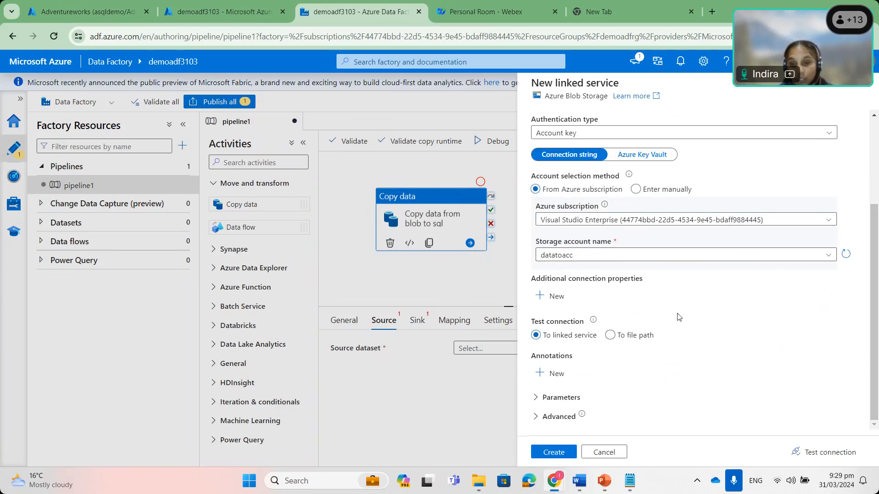
{"action": "left_click", "coordinate": [820, 457]}
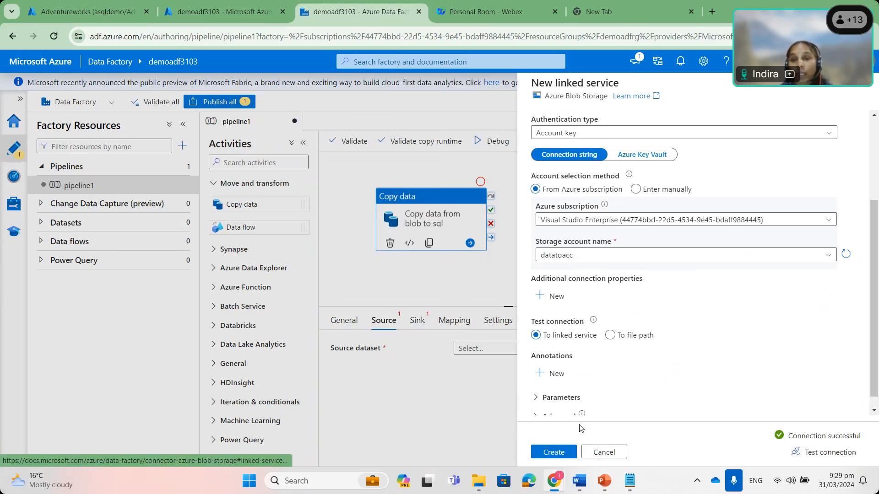
{"action": "left_click", "coordinate": [554, 452]}
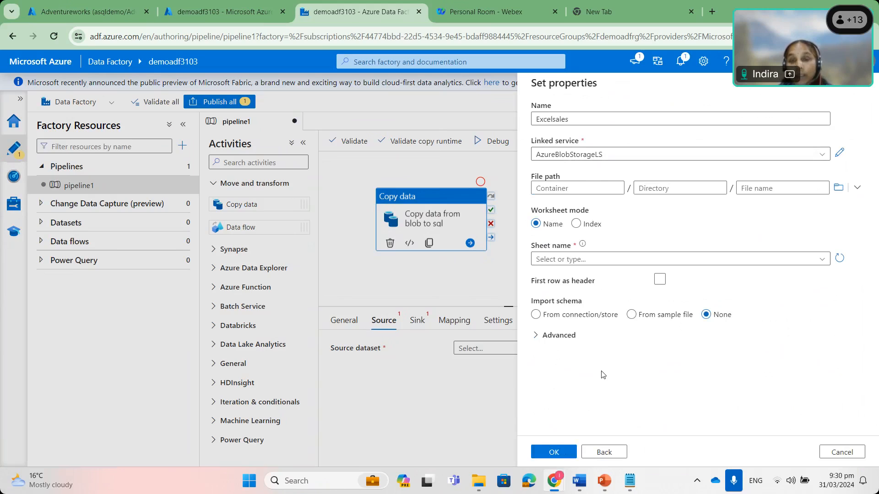
Set the dataset's file path to AdventureWorks Sales.xlsx in the datatofile container and refresh the list of sheet names.
{"action": "left_click", "coordinate": [822, 260]}
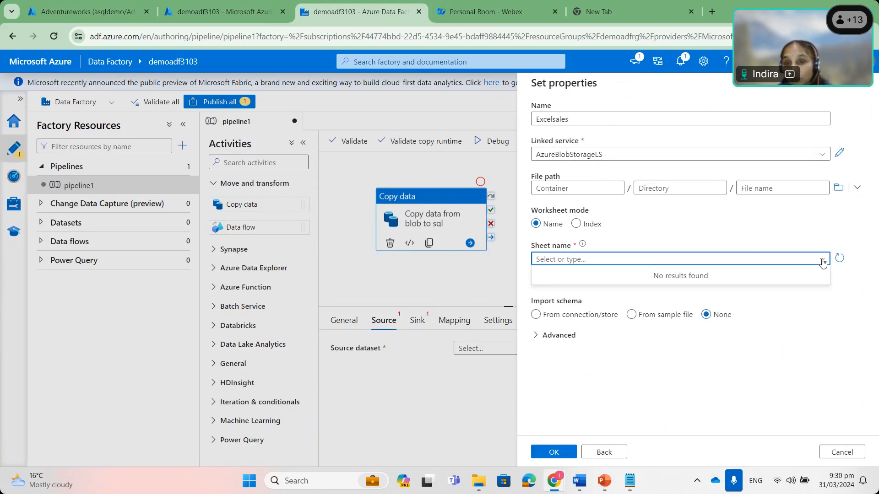
{"action": "left_click", "coordinate": [646, 192]}
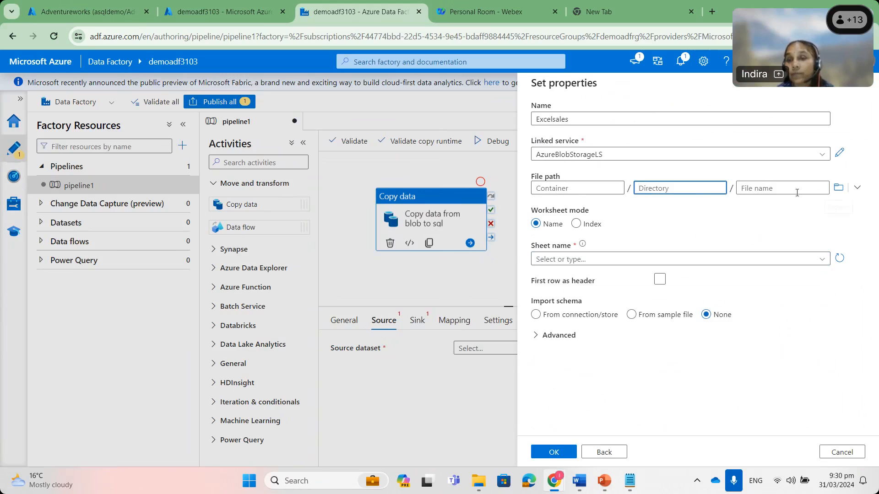
{"action": "left_click", "coordinate": [840, 189]}
{"action": "left_click", "coordinate": [564, 146]}
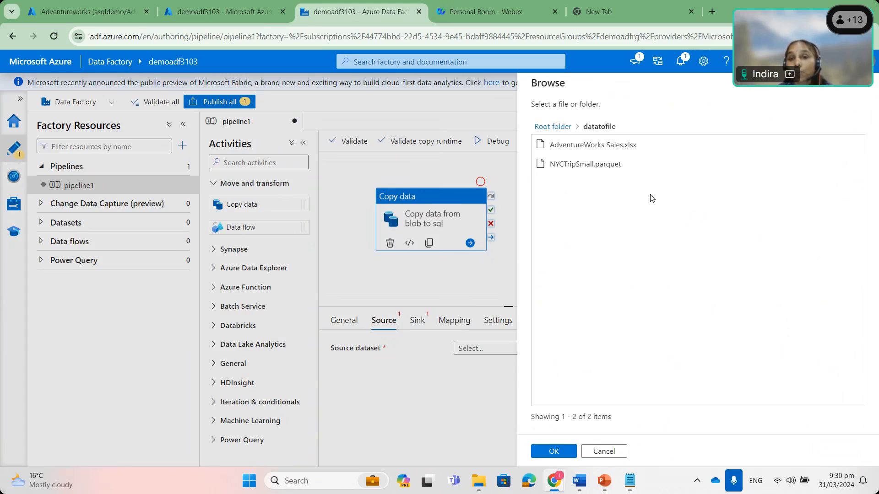
{"action": "left_click", "coordinate": [570, 145]}
{"action": "left_click", "coordinate": [554, 452]}
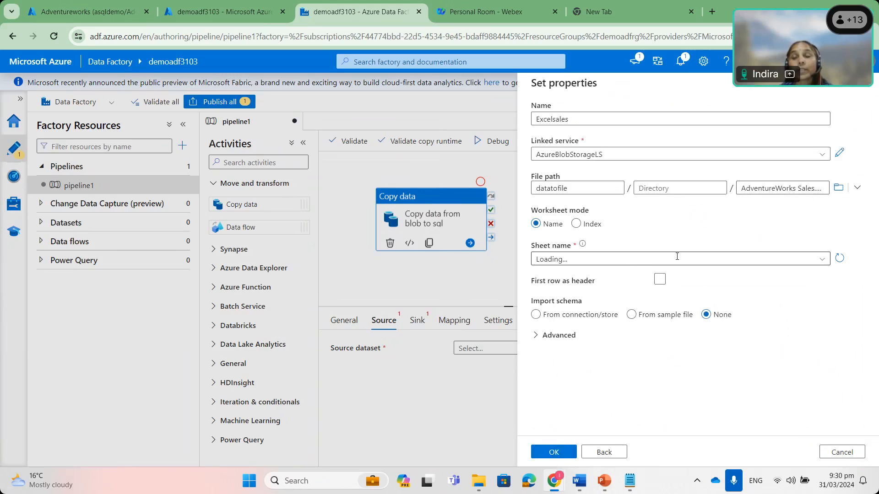
{"action": "left_click", "coordinate": [823, 259]}
{"action": "left_click", "coordinate": [839, 257]}
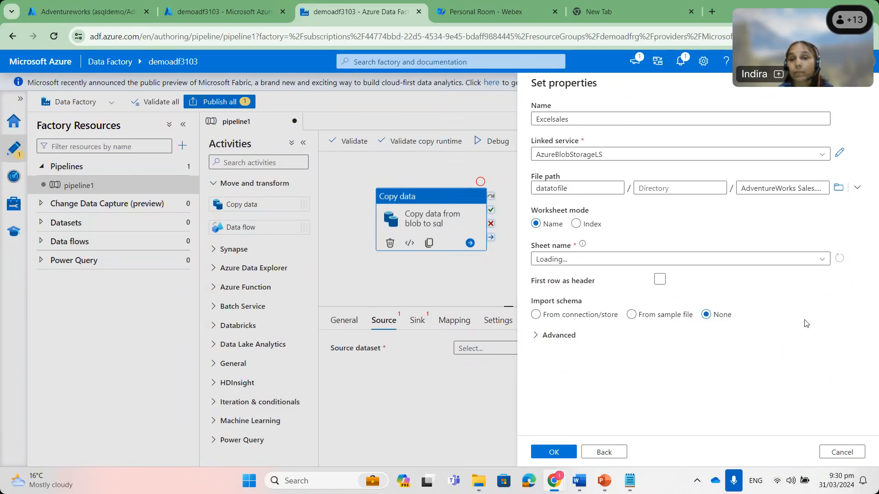
{"action": "left_click", "coordinate": [76, 12]}
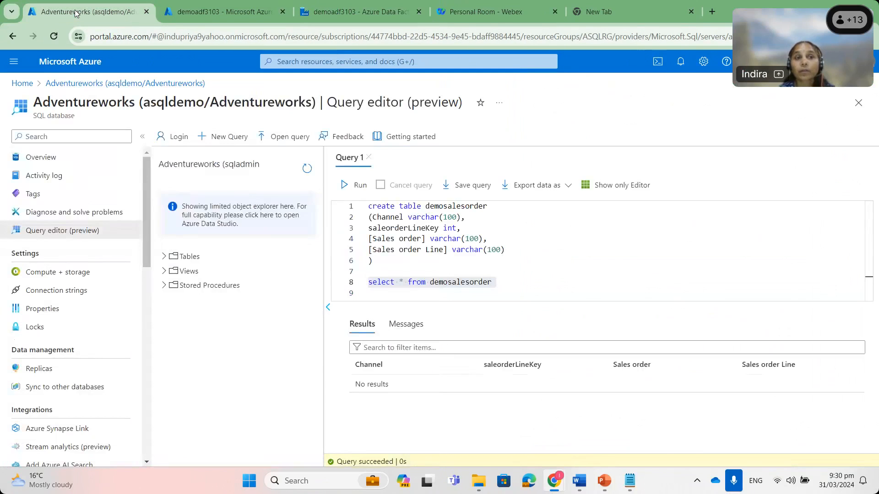
{"action": "left_click", "coordinate": [201, 13]}
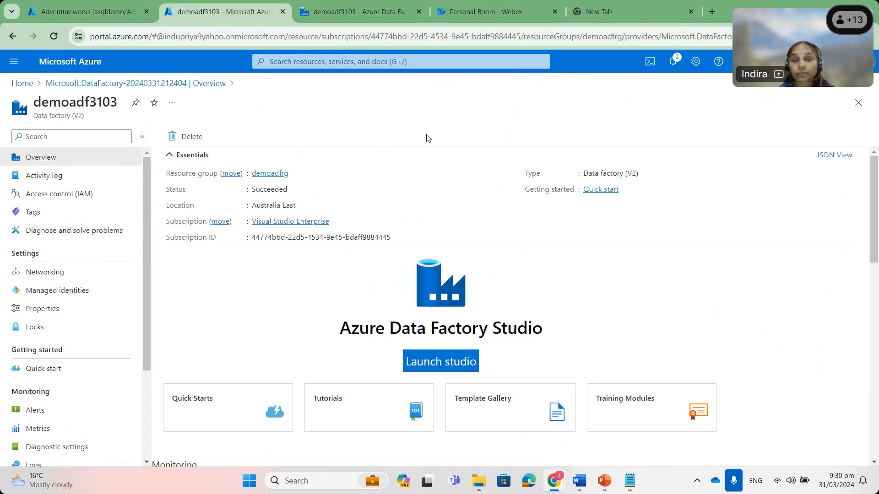
{"action": "left_click", "coordinate": [315, 12]}
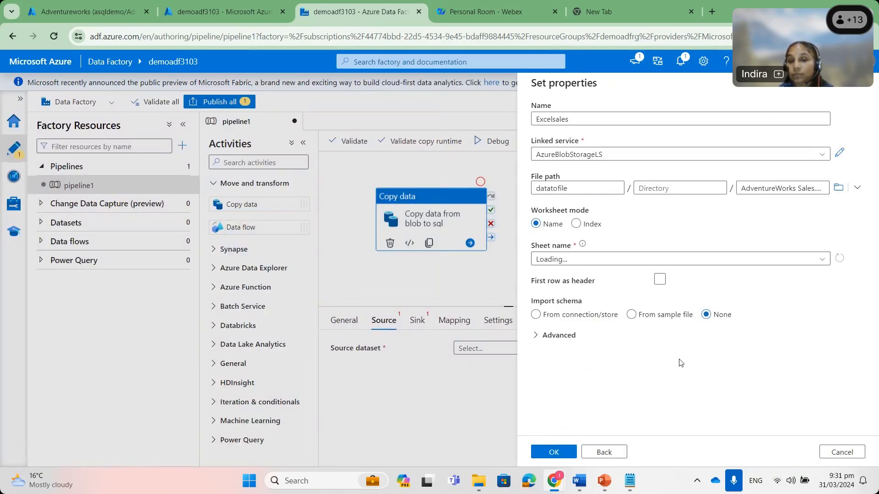
Choose the Sales Order_data sheet, use the first row as header and confirm the Excelsales dataset.
{"action": "left_click", "coordinate": [822, 258]}
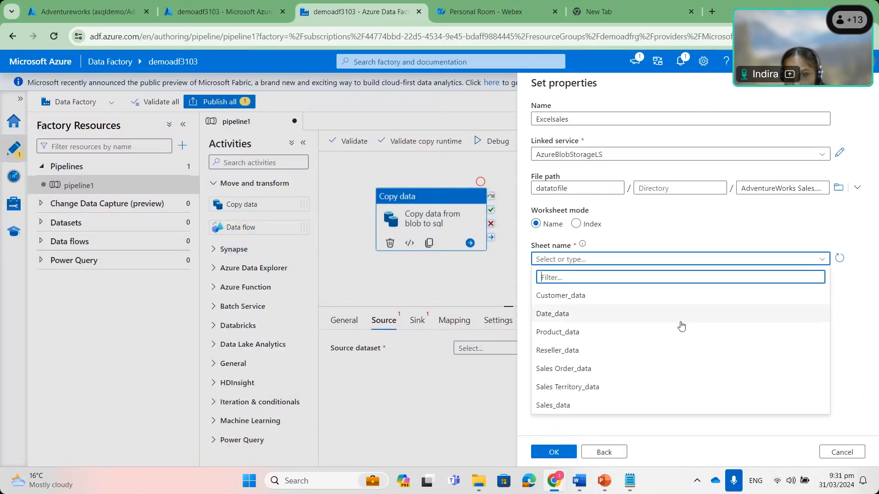
{"action": "left_click", "coordinate": [591, 372]}
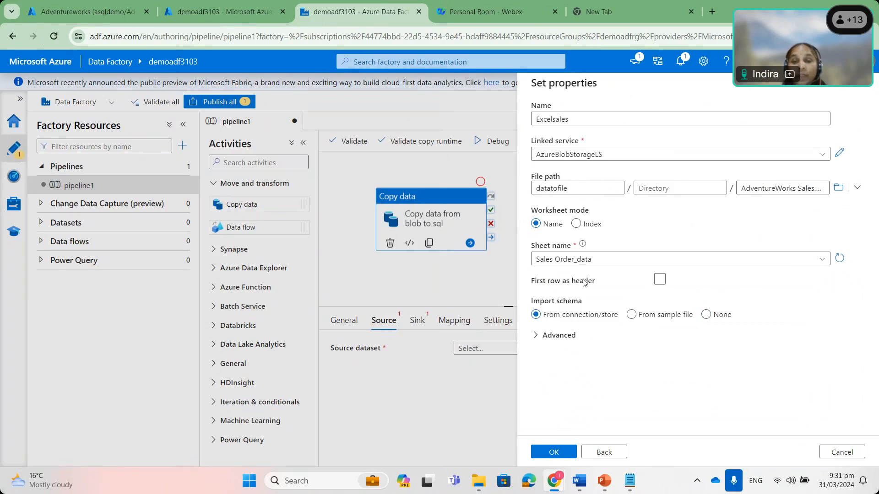
{"action": "left_click", "coordinate": [662, 281]}
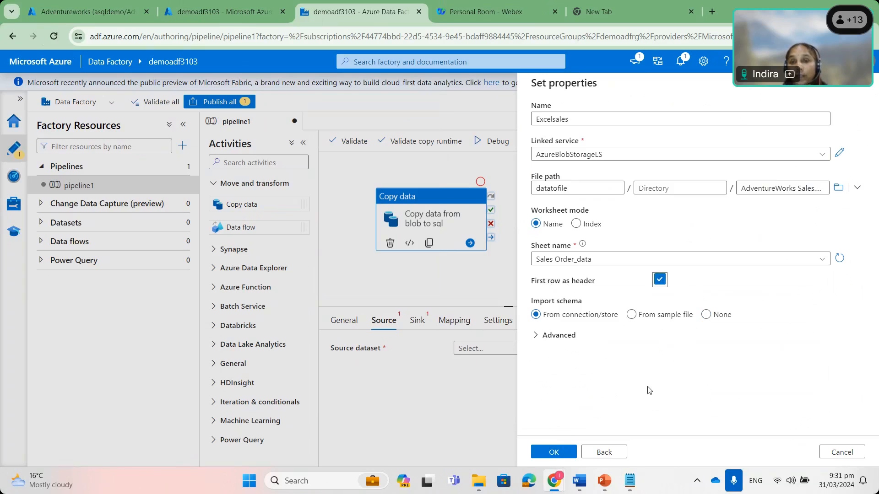
{"action": "left_click", "coordinate": [553, 451]}
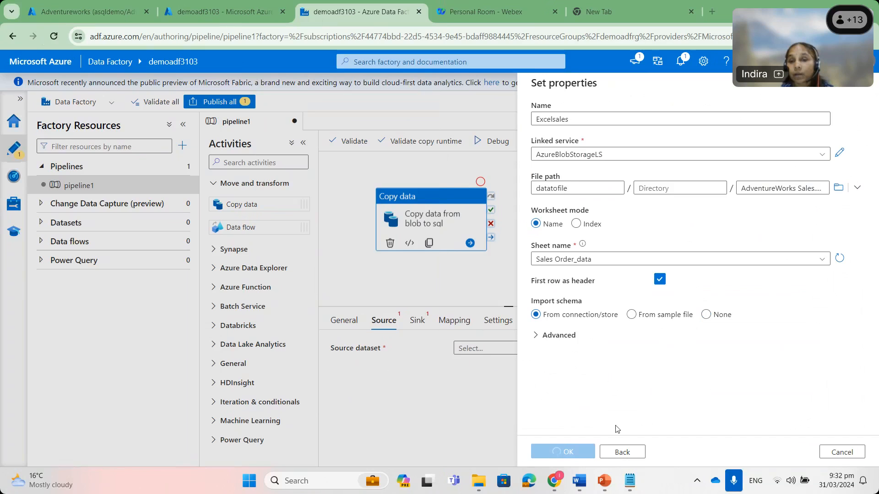
{"action": "left_click", "coordinate": [535, 336]}
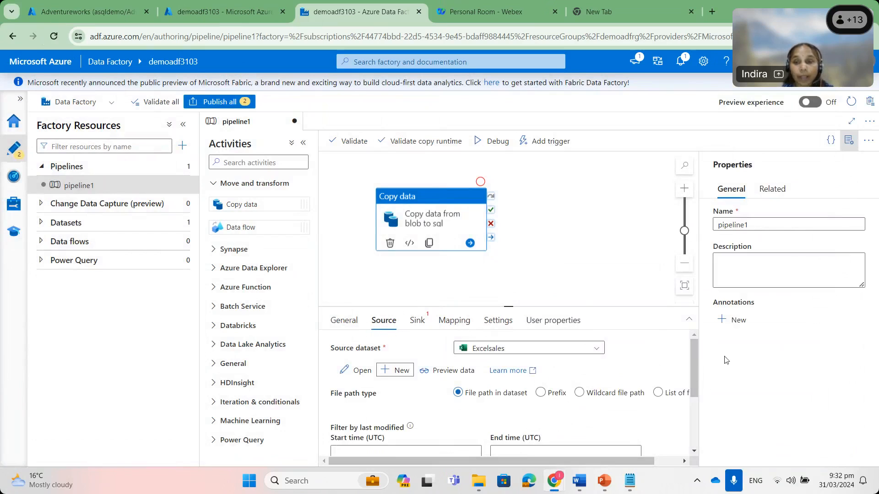
Request a preview of the Excelsales source data and look through the copy activity's remaining source settings.
{"action": "mouse_move", "coordinate": [694, 350]}
{"action": "left_mouse_down"}
{"action": "mouse_move", "coordinate": [695, 367]}
{"action": "mouse_move", "coordinate": [694, 357]}
{"action": "left_mouse_up"}
{"action": "left_click", "coordinate": [450, 362]}
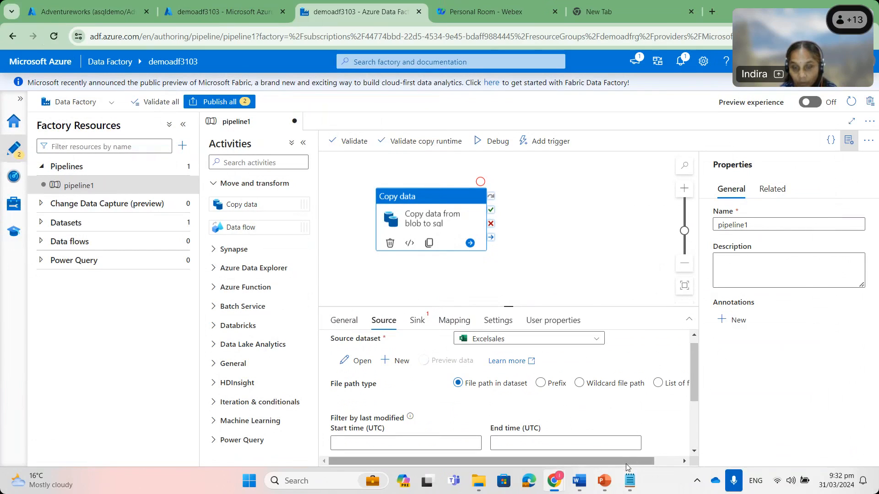
{"action": "left_click_drag", "start_coordinate": [626, 464], "coordinate": [537, 465]}
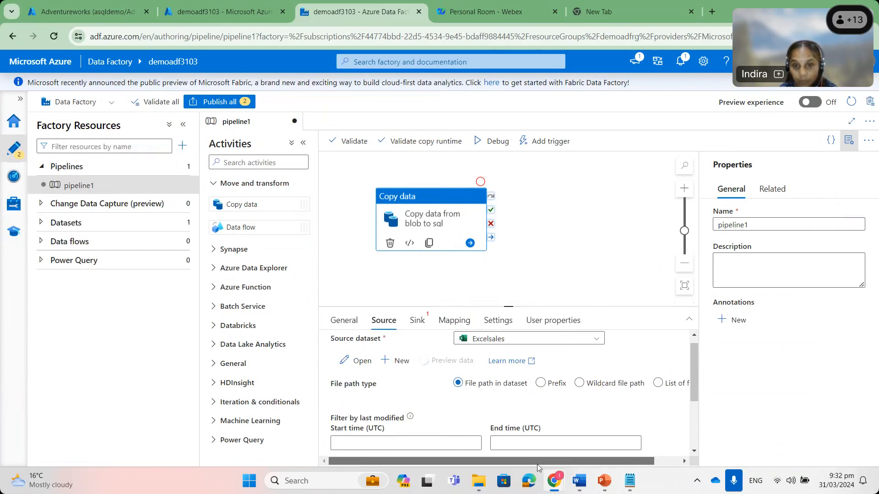
{"action": "left_click_drag", "start_coordinate": [694, 386], "coordinate": [696, 441]}
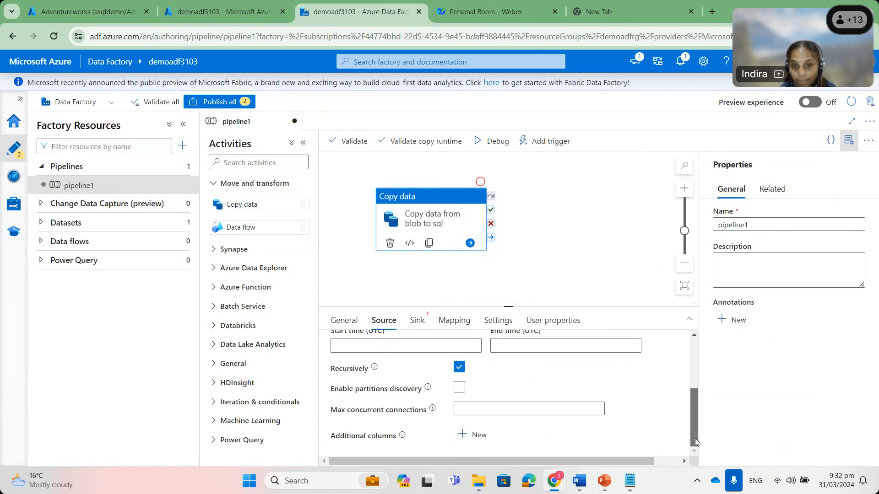
{"action": "left_click_drag", "start_coordinate": [696, 393], "coordinate": [694, 345]}
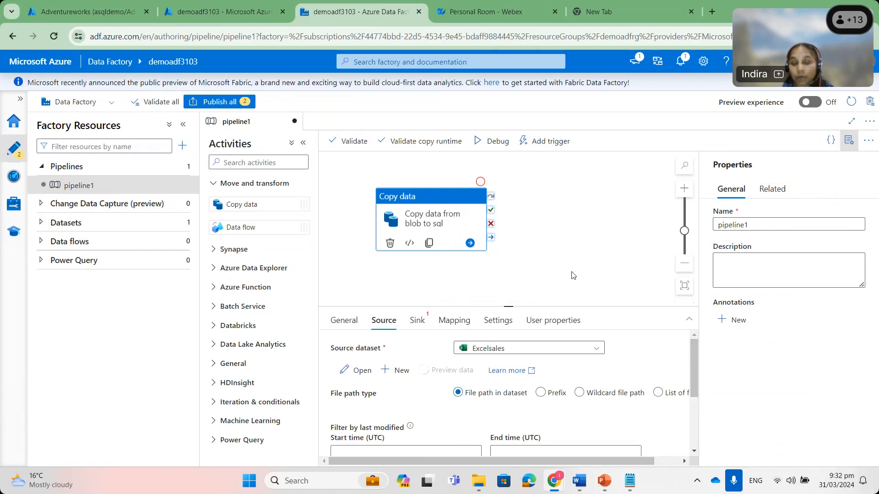
Start a new sink dataset for the copy activity using the Azure SQL Database data store, closing the source data preview.
{"action": "left_click", "coordinate": [416, 323]}
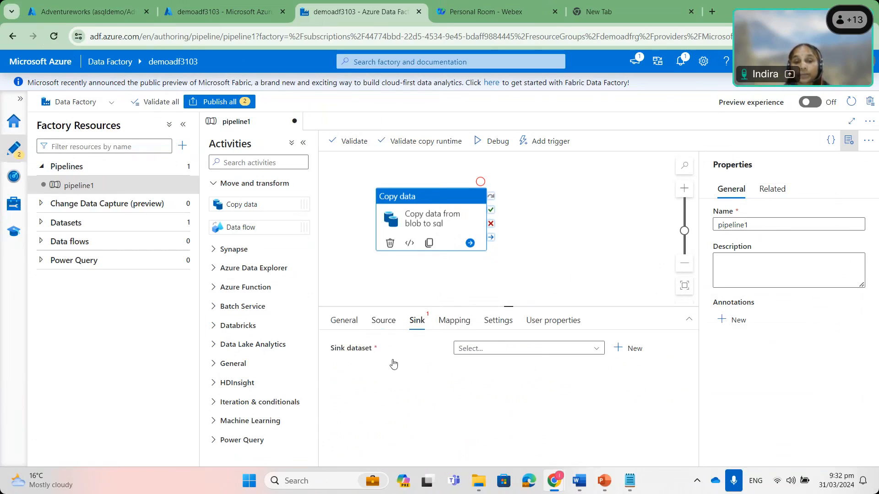
{"action": "left_click", "coordinate": [635, 349]}
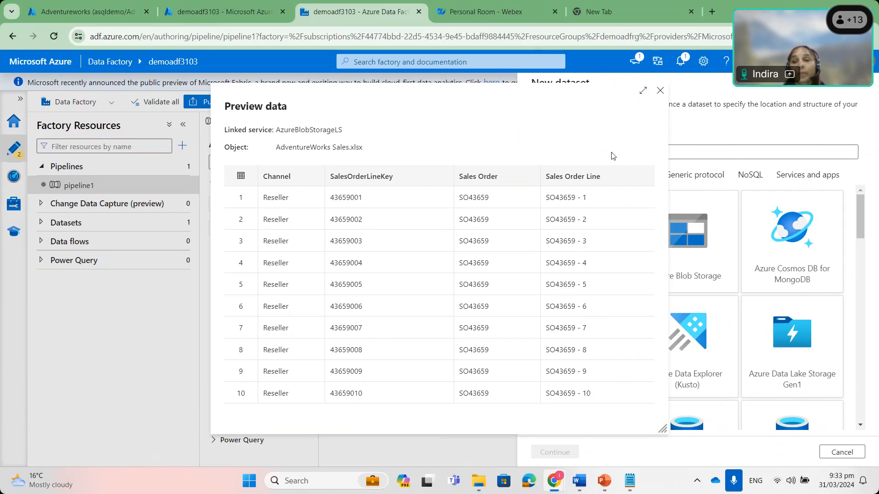
{"action": "left_click", "coordinate": [660, 91]}
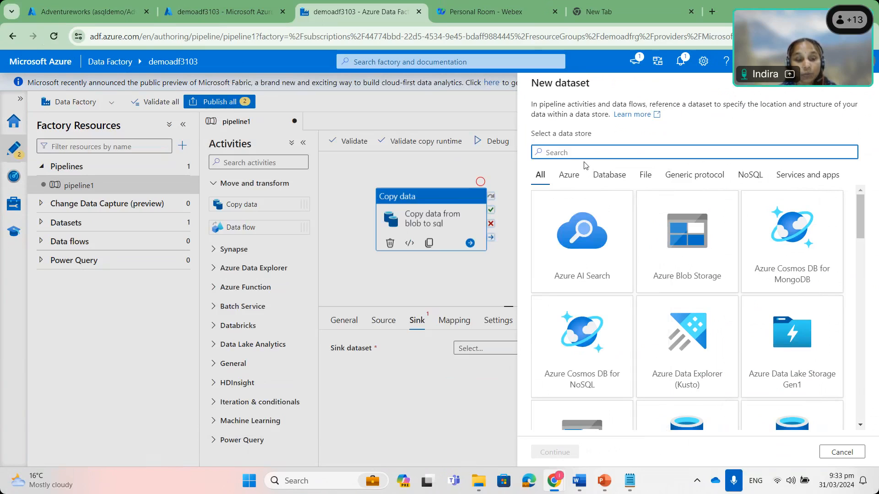
{"action": "type", "text": "azu"}
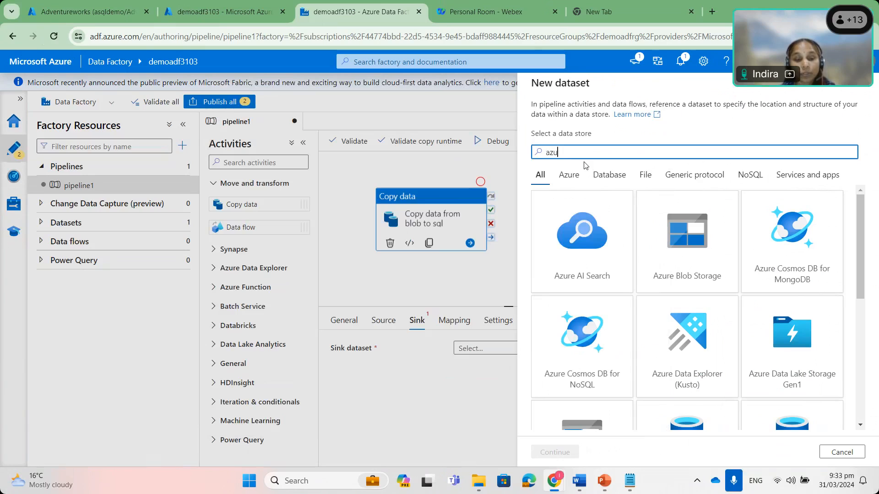
{"action": "type", "text": "re sq"}
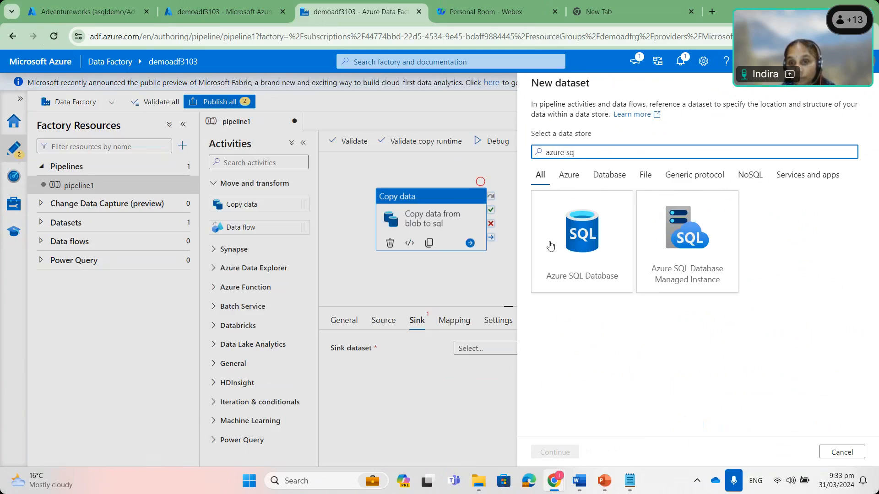
{"action": "left_click", "coordinate": [596, 248]}
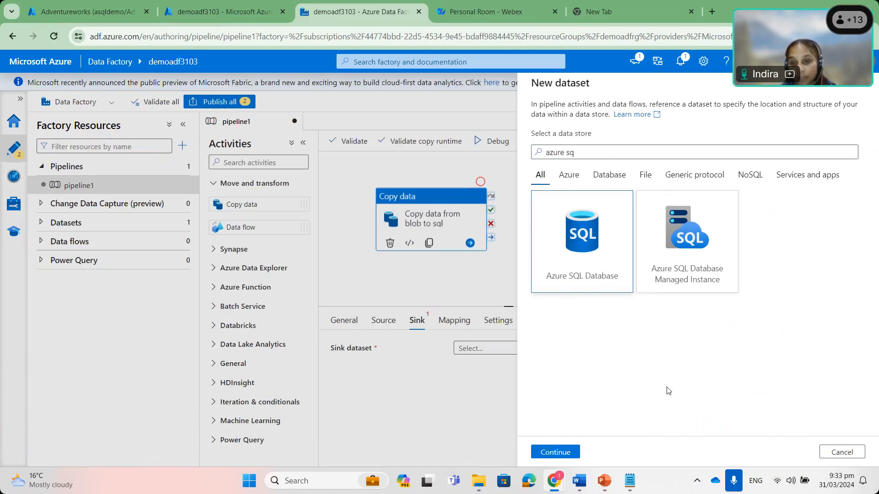
{"action": "left_click", "coordinate": [558, 452]}
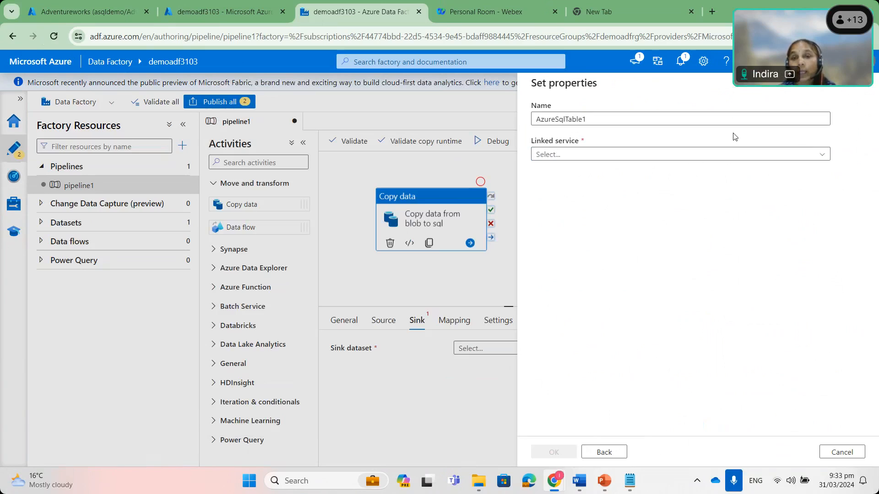
Start a new linked service for the sink dataset and name it AzureSqlDatabaseLS.
{"action": "left_click", "coordinate": [823, 155]}
{"action": "left_click", "coordinate": [598, 193]}
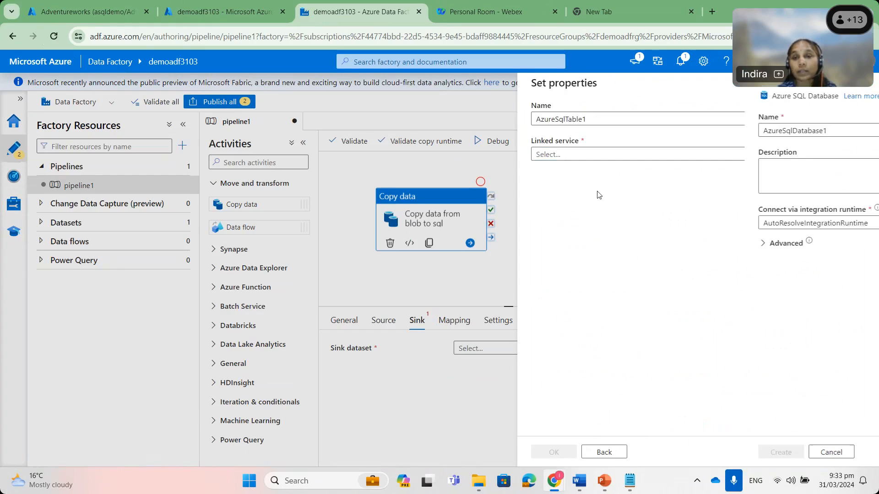
{"action": "left_click", "coordinate": [617, 131]}
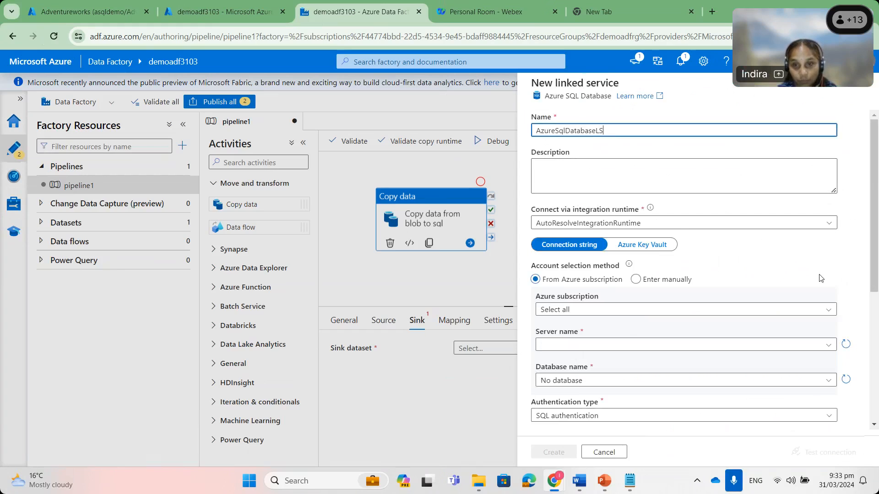
Point the linked service to the Visual Studio Enterprise subscription, the asqldemo server and the Adventureworks database.
{"action": "left_click", "coordinate": [828, 310]}
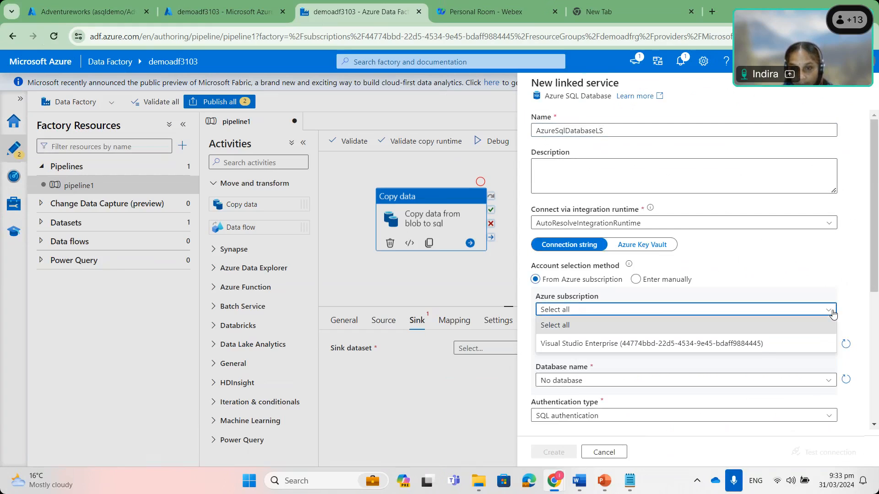
{"action": "left_click", "coordinate": [727, 343]}
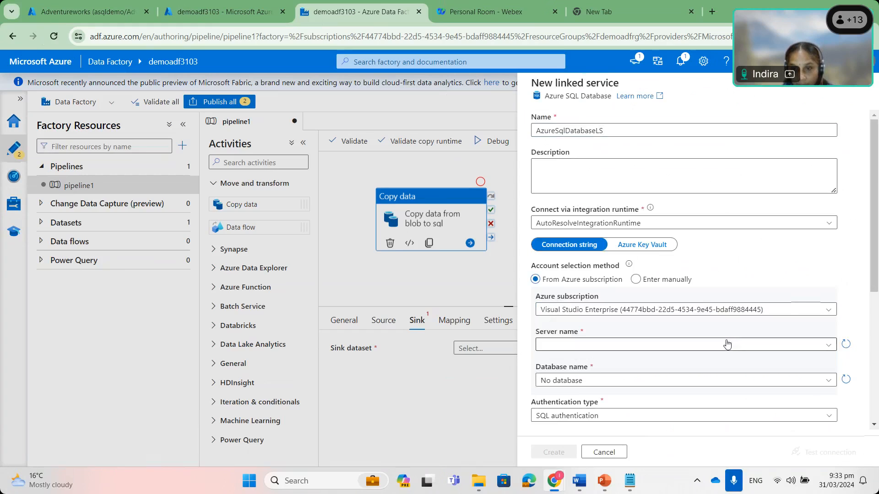
{"action": "left_click", "coordinate": [826, 343]}
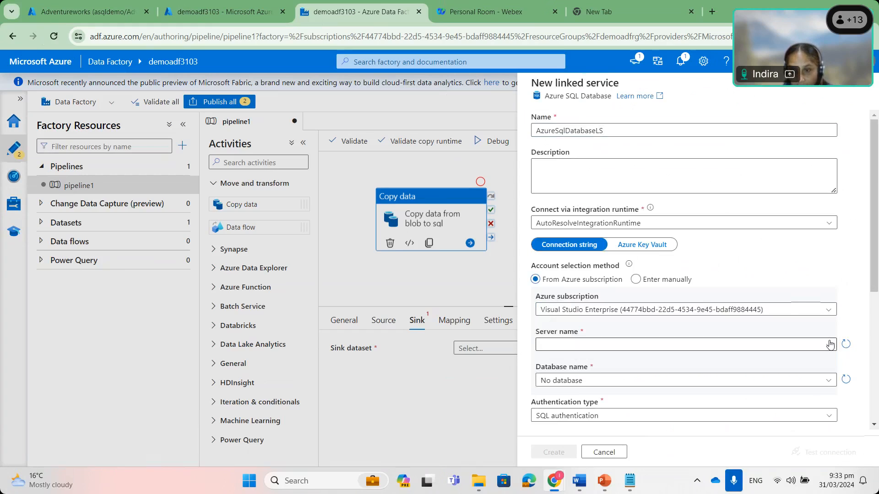
{"action": "left_click", "coordinate": [666, 360]}
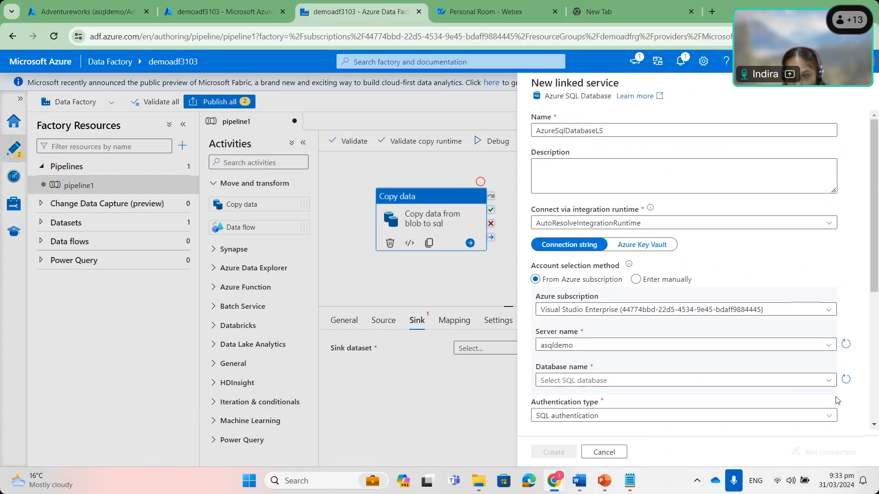
{"action": "left_click", "coordinate": [829, 384]}
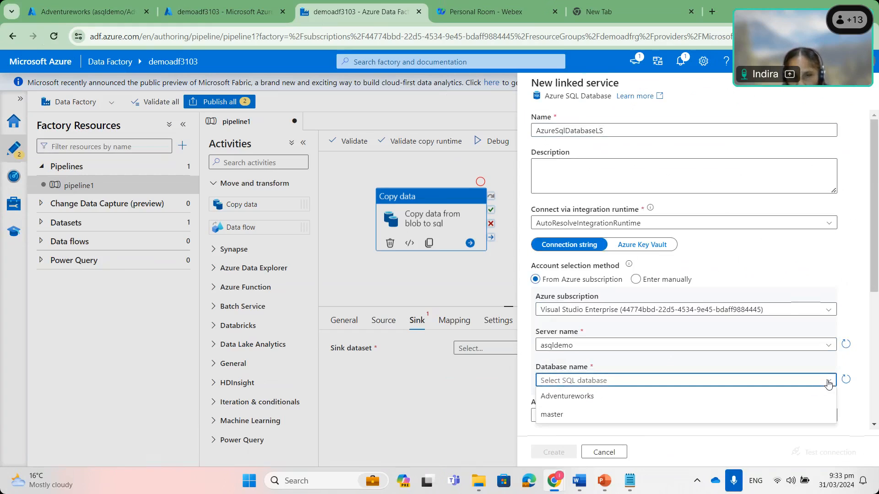
{"action": "left_click", "coordinate": [669, 397]}
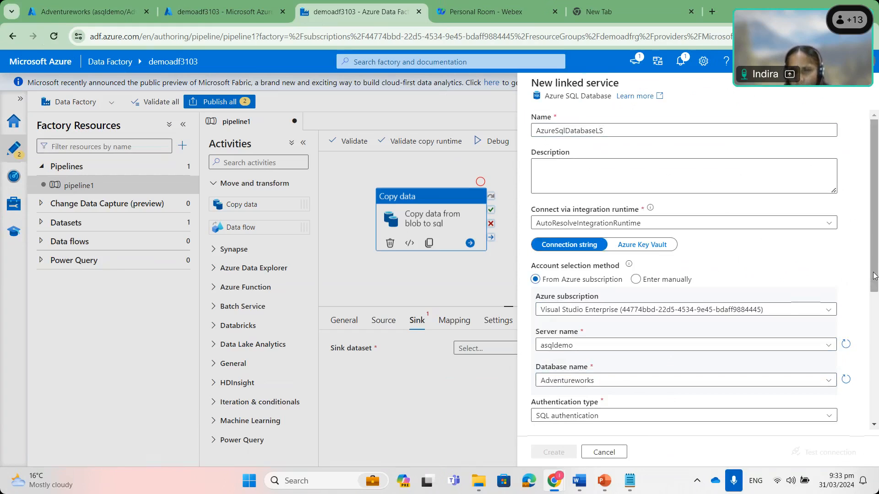
Check the available authentication types, keep SQL authentication and fill in the saved administrator user name and password.
{"action": "left_click_drag", "start_coordinate": [875, 284], "coordinate": [877, 401]}
{"action": "scroll", "coordinate": [877, 402], "scroll_direction": "down", "scroll_amount": 1}
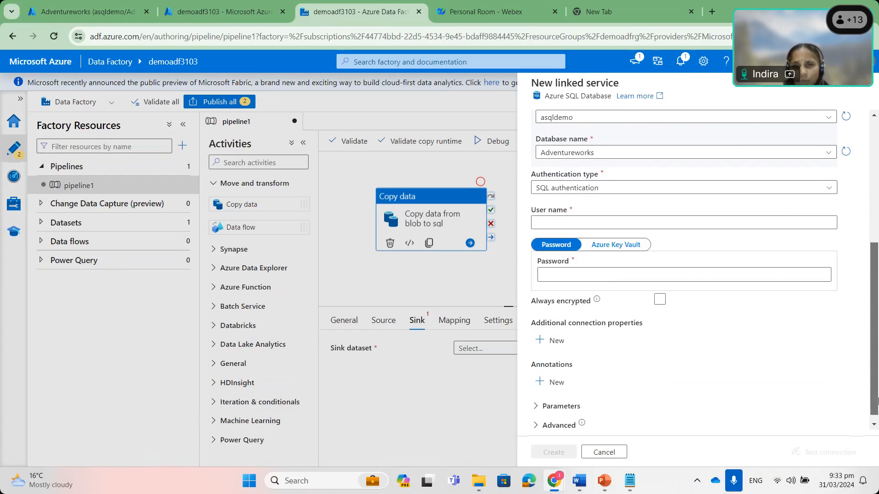
{"action": "left_click", "coordinate": [832, 189]}
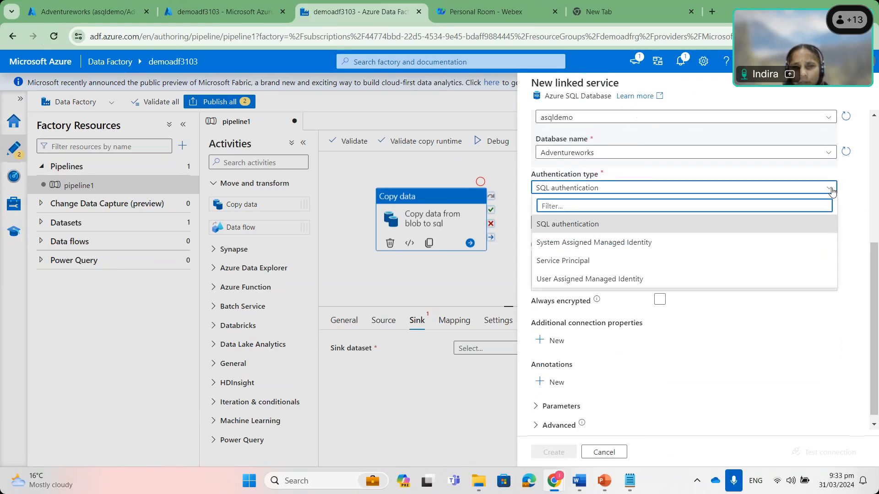
{"action": "left_click", "coordinate": [854, 216]}
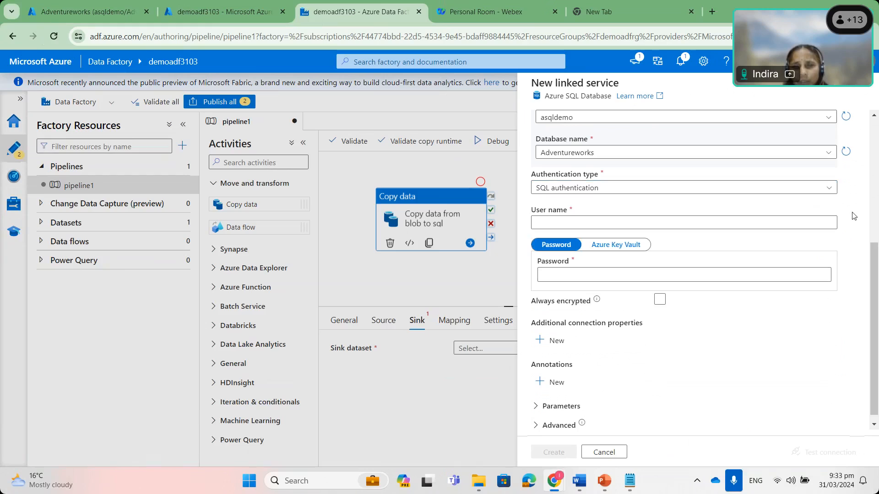
{"action": "left_click", "coordinate": [789, 224]}
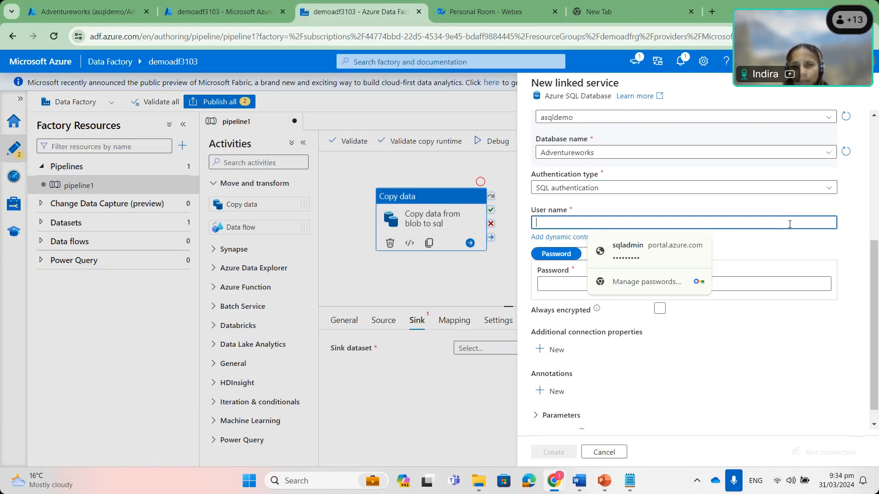
{"action": "left_click", "coordinate": [635, 248]}
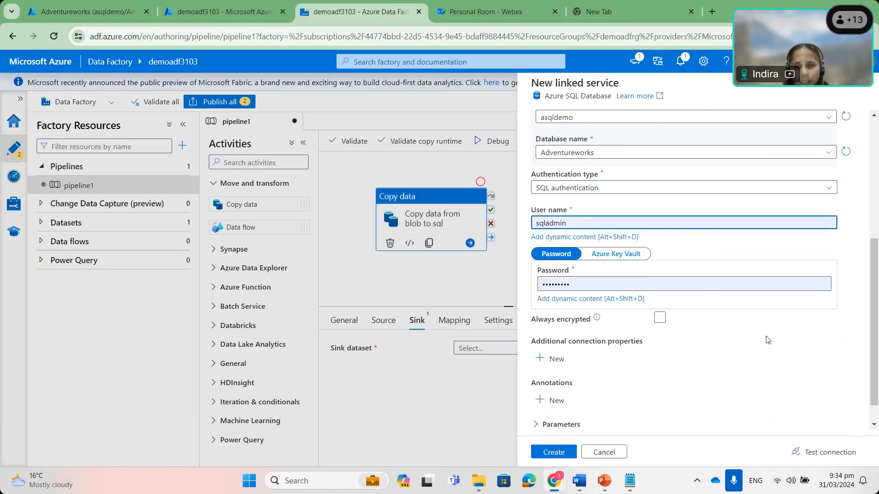
Test the connection to the SQL database and create the linked service.
{"action": "left_click_drag", "start_coordinate": [876, 371], "coordinate": [876, 415]}
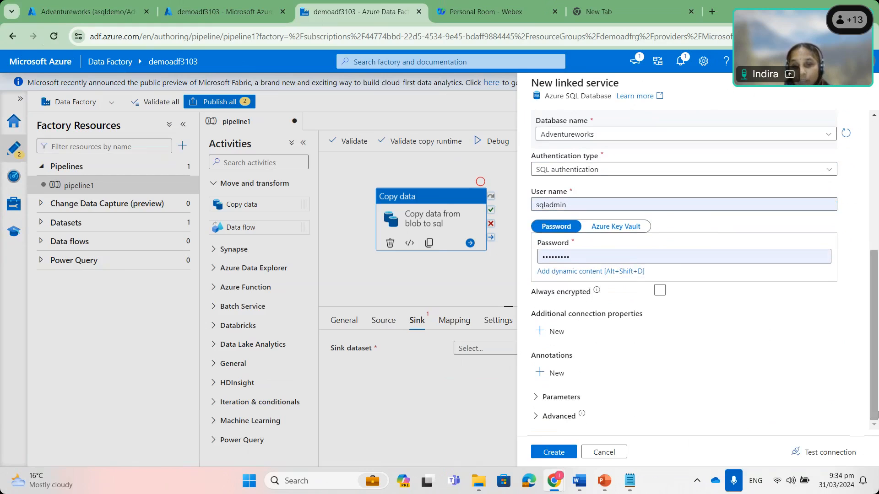
{"action": "left_click", "coordinate": [826, 455]}
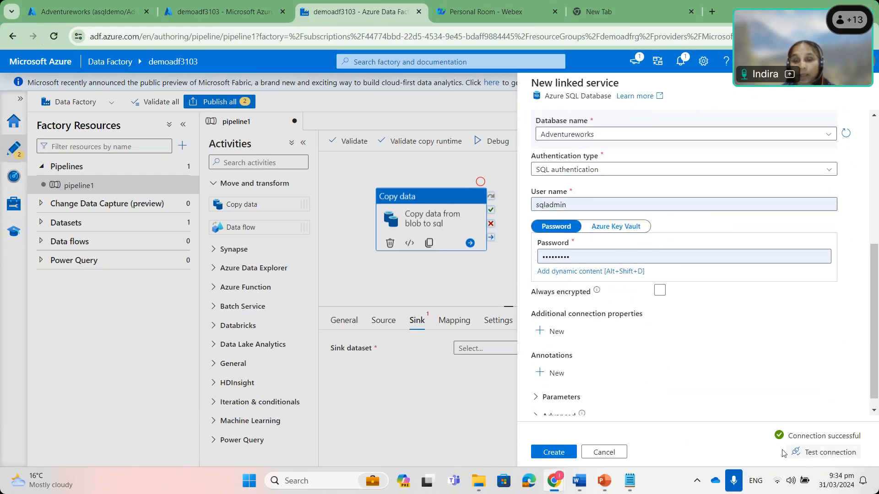
{"action": "left_click", "coordinate": [552, 451]}
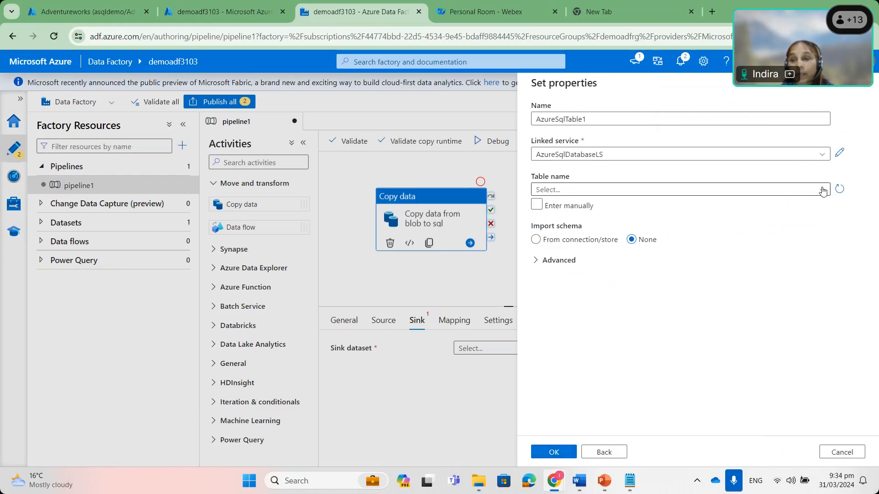
Choose the dbo.demosalesorder table for the sink dataset, import its schema from the connection/store and confirm the dataset.
{"action": "left_click", "coordinate": [823, 191]}
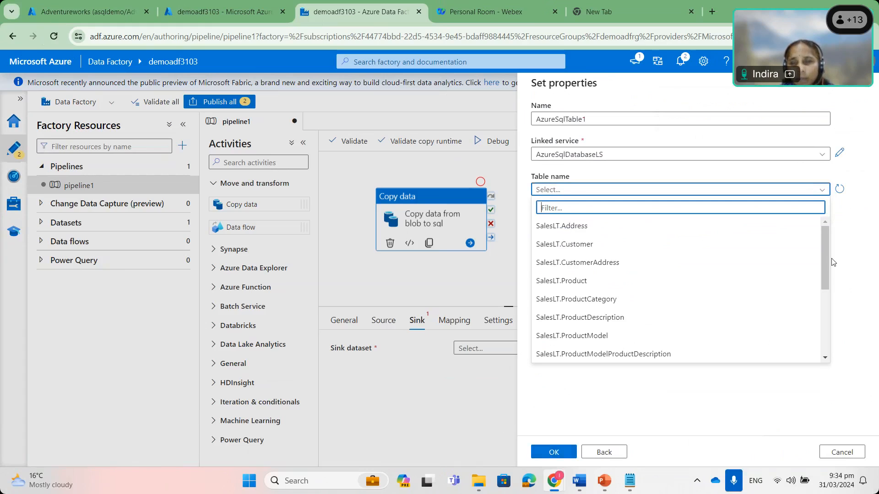
{"action": "left_click_drag", "start_coordinate": [826, 266], "coordinate": [828, 341]}
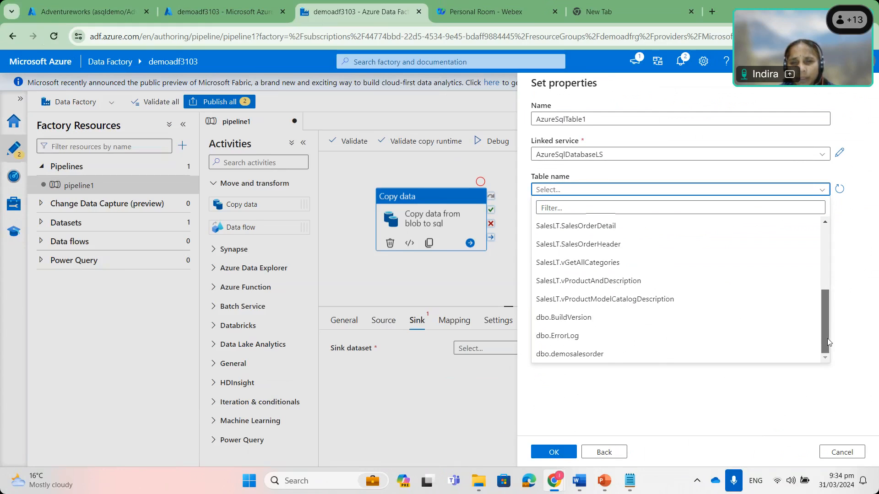
{"action": "left_click", "coordinate": [603, 355]}
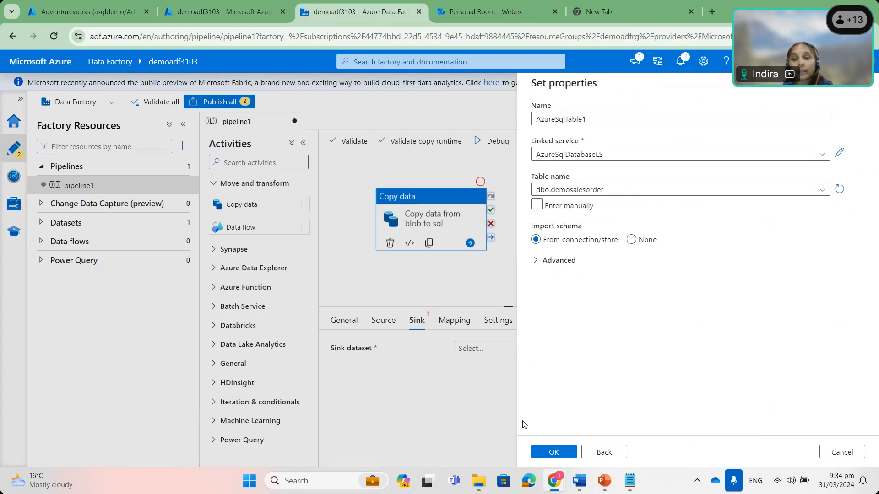
{"action": "left_click", "coordinate": [553, 453]}
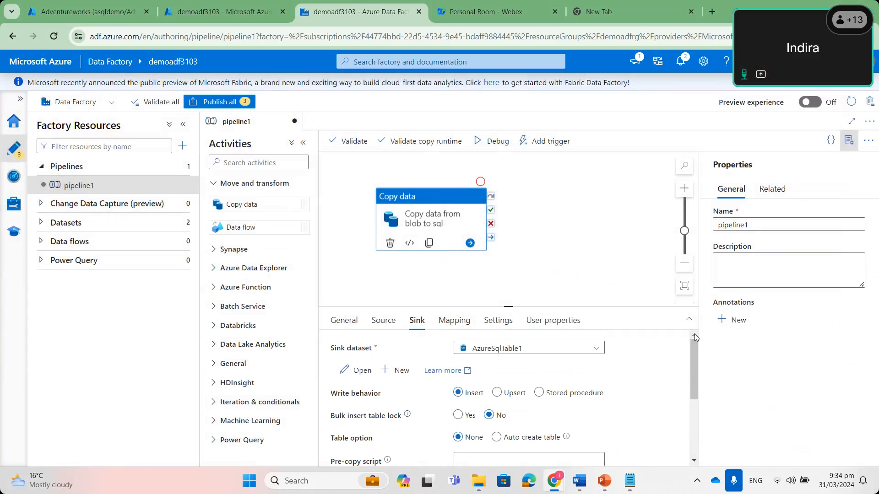
Import the schemas for the copy activity's column mapping and review the mapped source and destination columns.
{"action": "left_click", "coordinate": [448, 329]}
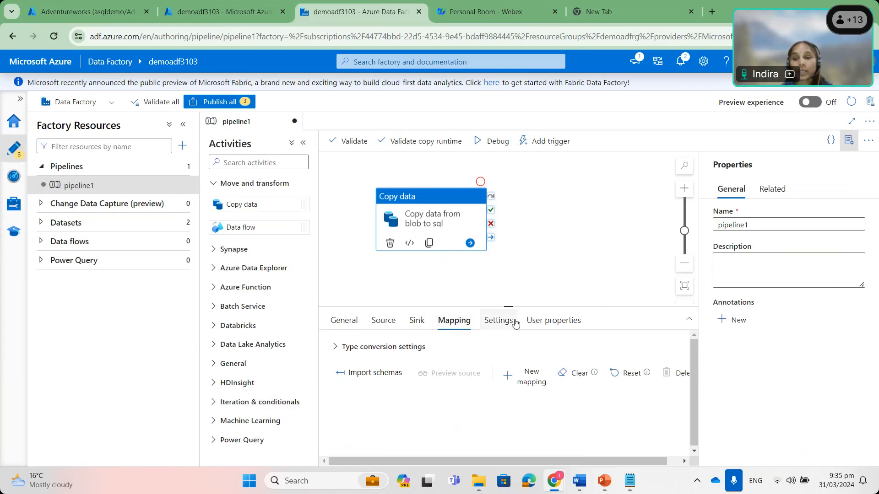
{"action": "left_click", "coordinate": [376, 373]}
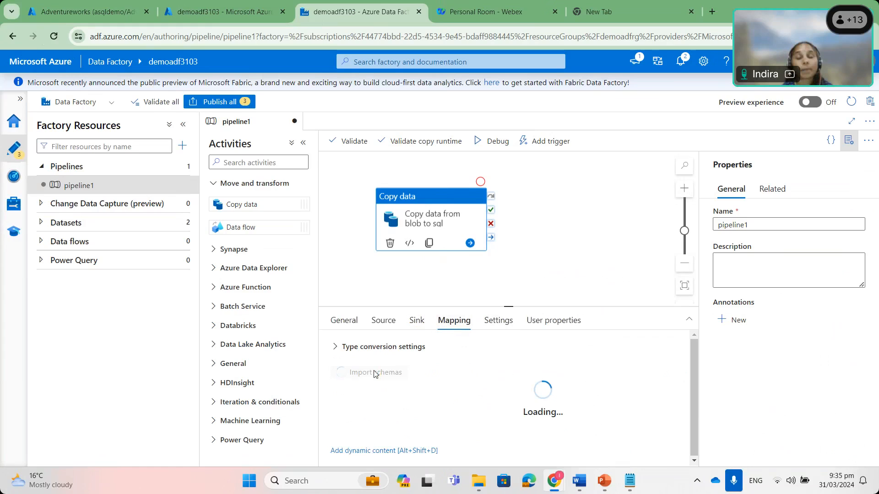
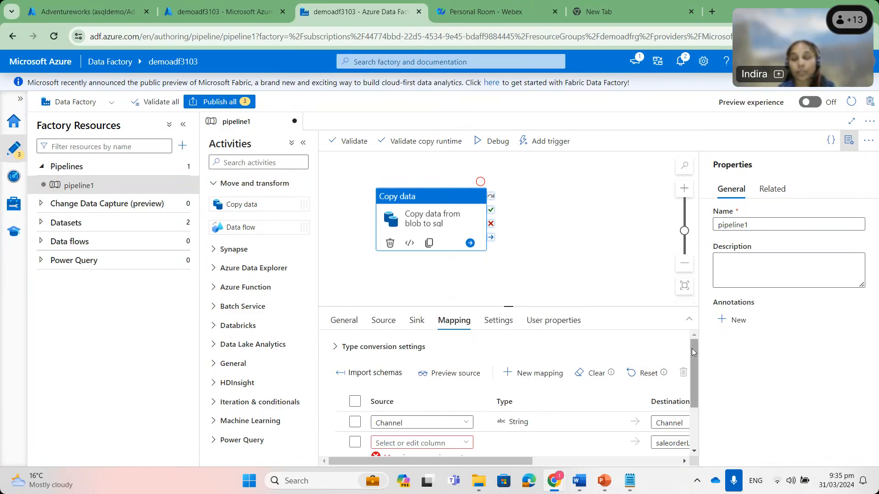
{"action": "left_click_drag", "start_coordinate": [693, 361], "coordinate": [696, 395]}
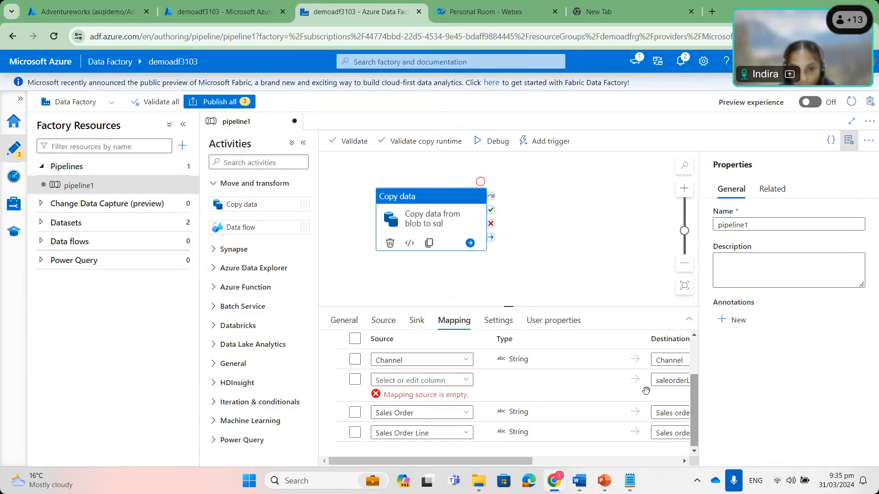
Map the SalesOrderLineKey source column to the saleorderLineKey destination and check the source and destination pairs.
{"action": "left_click", "coordinate": [466, 381]}
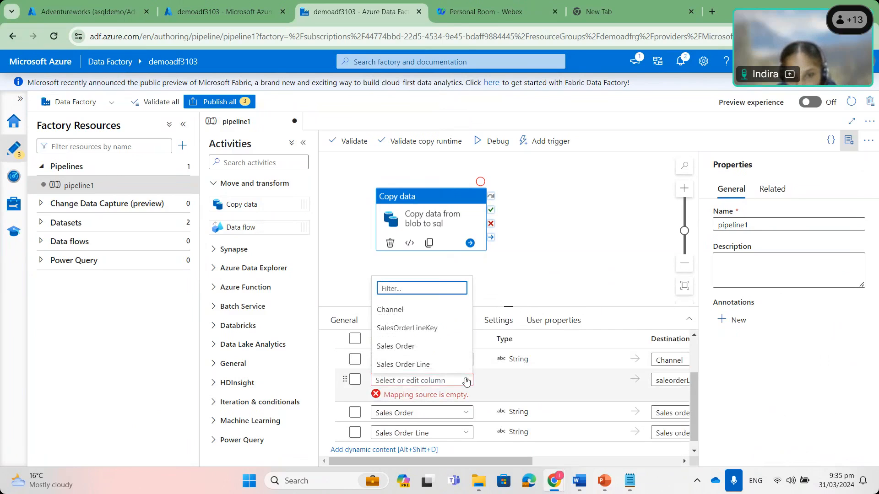
{"action": "left_click", "coordinate": [433, 328]}
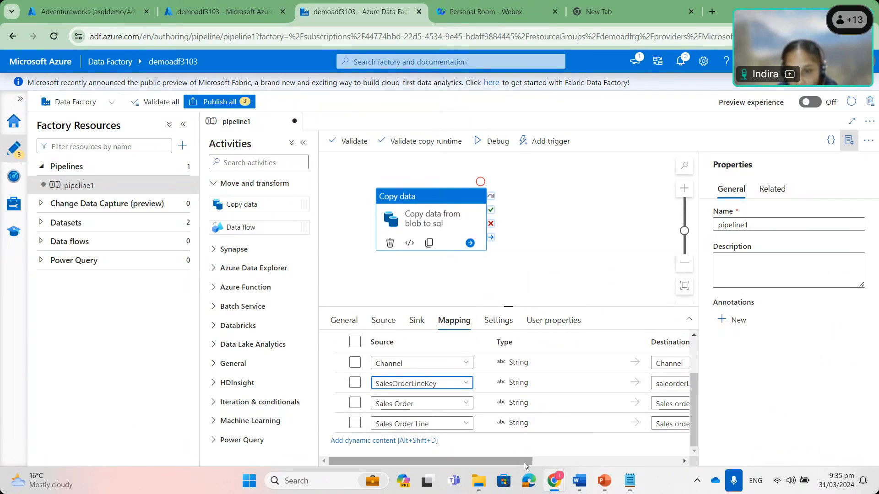
{"action": "left_click_drag", "start_coordinate": [524, 462], "coordinate": [589, 463]}
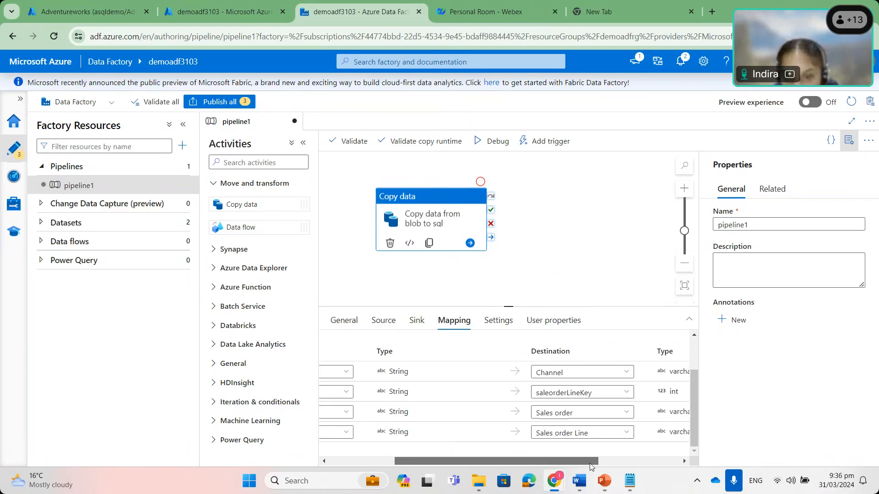
{"action": "left_click_drag", "start_coordinate": [590, 464], "coordinate": [541, 465]}
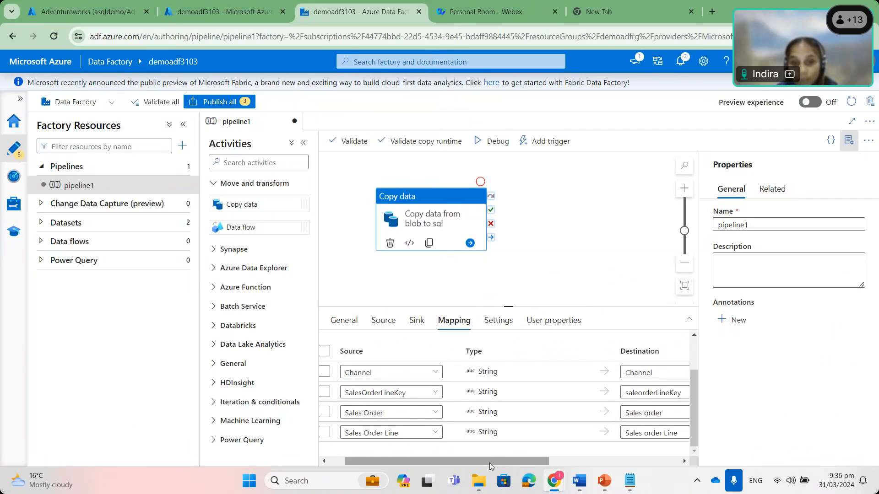
{"action": "left_click_drag", "start_coordinate": [465, 465], "coordinate": [449, 466]}
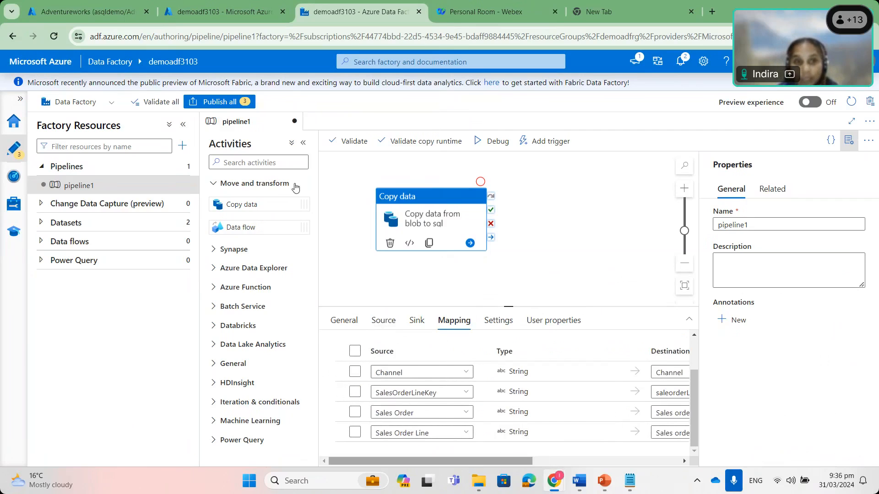
Collapse the list of activities and review the copy activity's complete column mapping.
{"action": "left_click", "coordinate": [304, 145]}
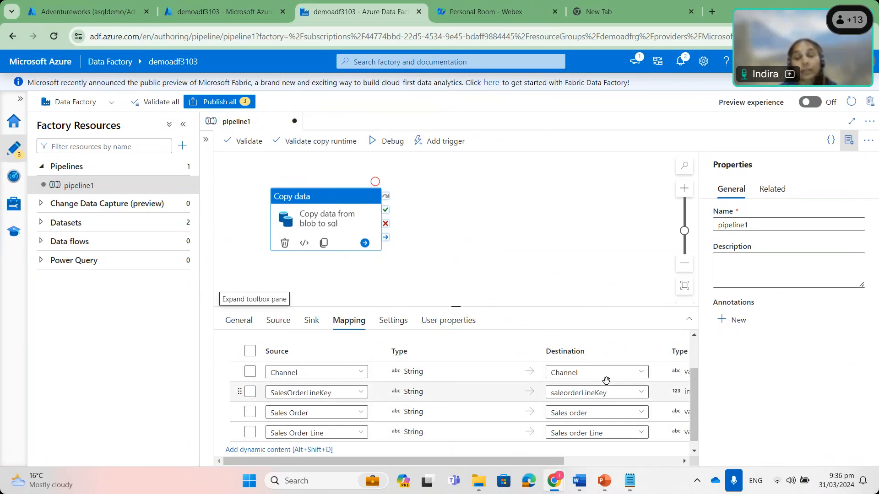
{"action": "left_click_drag", "start_coordinate": [694, 390], "coordinate": [696, 411]}
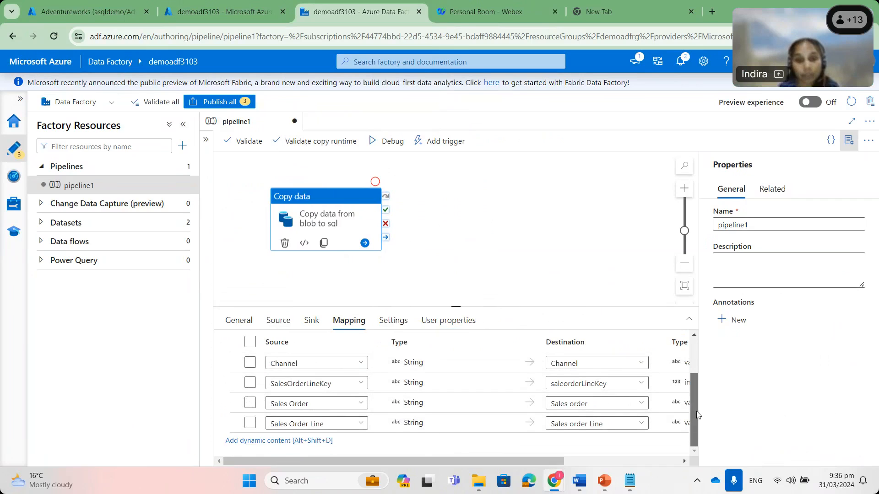
{"action": "scroll", "coordinate": [691, 400], "scroll_direction": "up", "scroll_amount": 3}
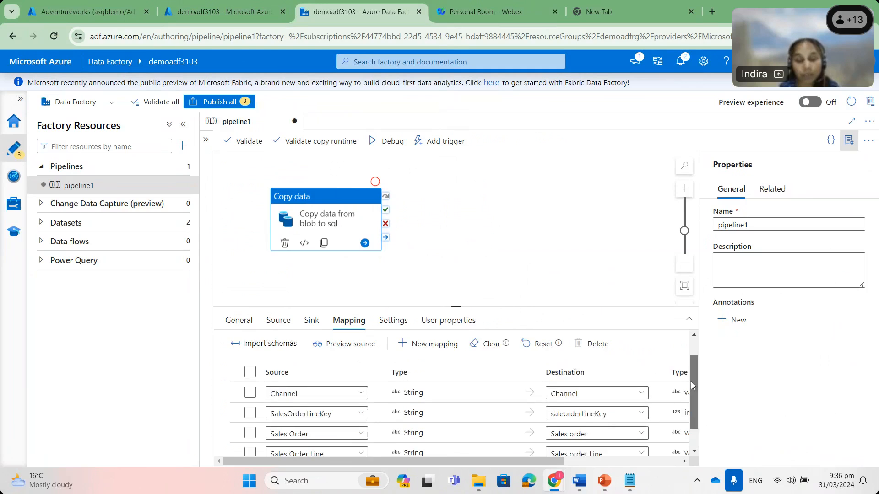
Look over the copy activity's settings, start a debug run of pipeline1 and refresh its run status.
{"action": "left_click", "coordinate": [392, 320]}
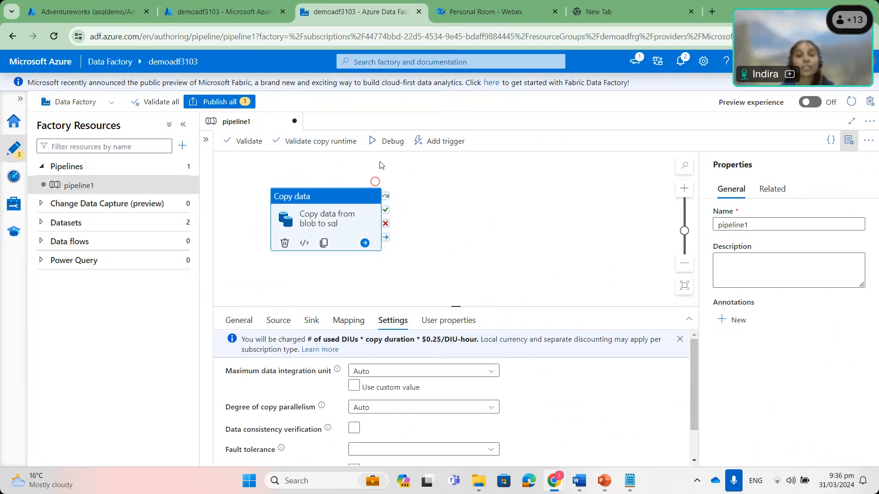
{"action": "left_click", "coordinate": [391, 143]}
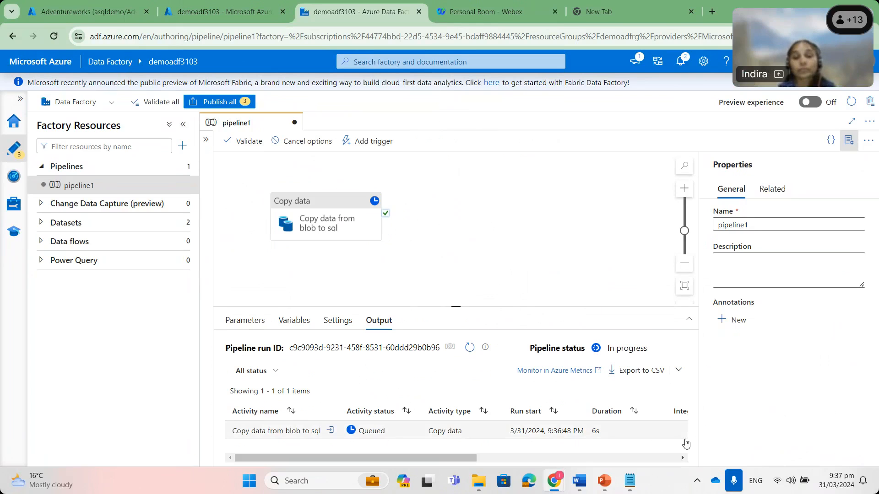
{"action": "left_click", "coordinate": [470, 348]}
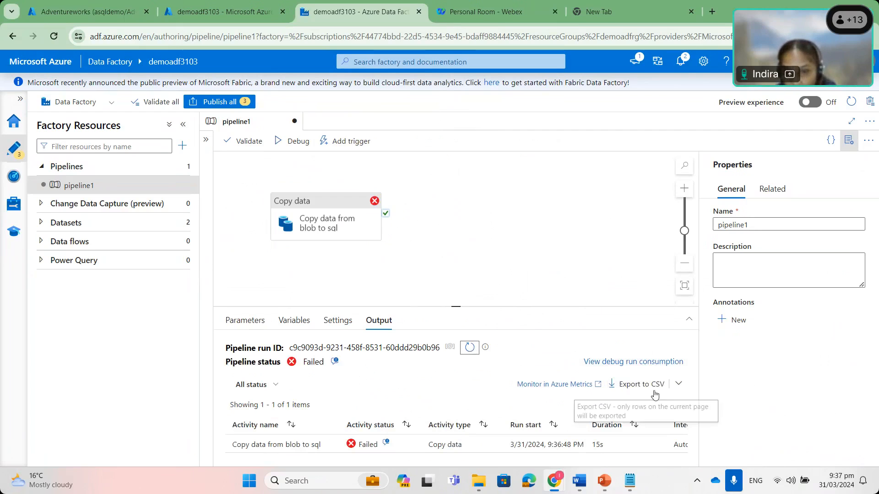
Read the error details of the copy activity's debug run and try to select the client IP address named there.
{"action": "left_click", "coordinate": [387, 443]}
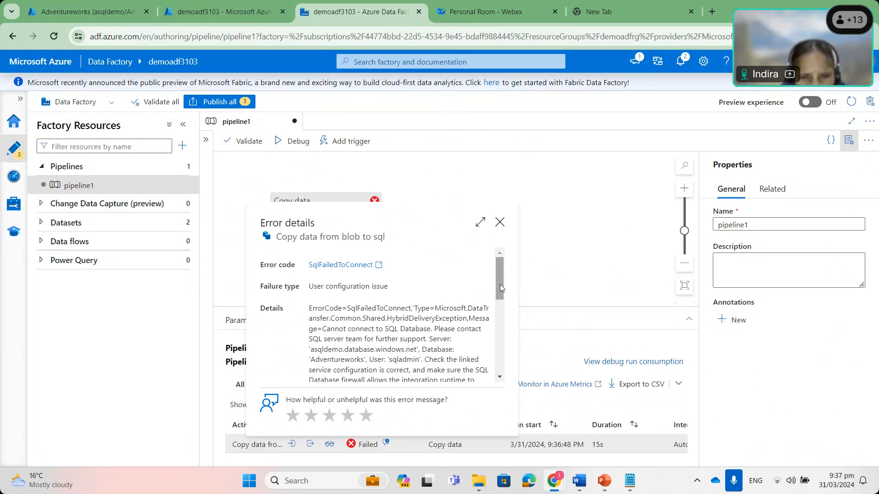
{"action": "left_click_drag", "start_coordinate": [500, 286], "coordinate": [499, 315]}
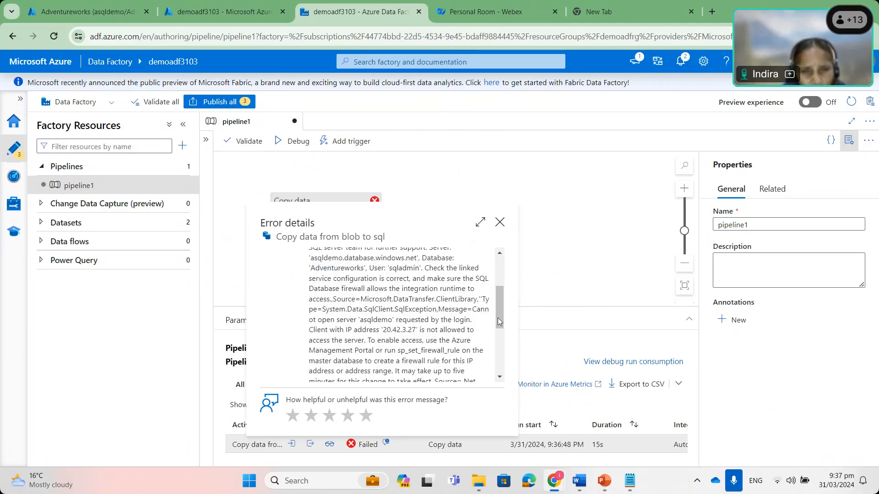
{"action": "left_click", "coordinate": [404, 342]}
{"action": "mouse_move", "coordinate": [403, 341]}
{"action": "left_mouse_down"}
{"action": "mouse_move", "coordinate": [437, 344]}
{"action": "mouse_move", "coordinate": [401, 343]}
{"action": "left_mouse_up"}
{"action": "left_click", "coordinate": [405, 343]}
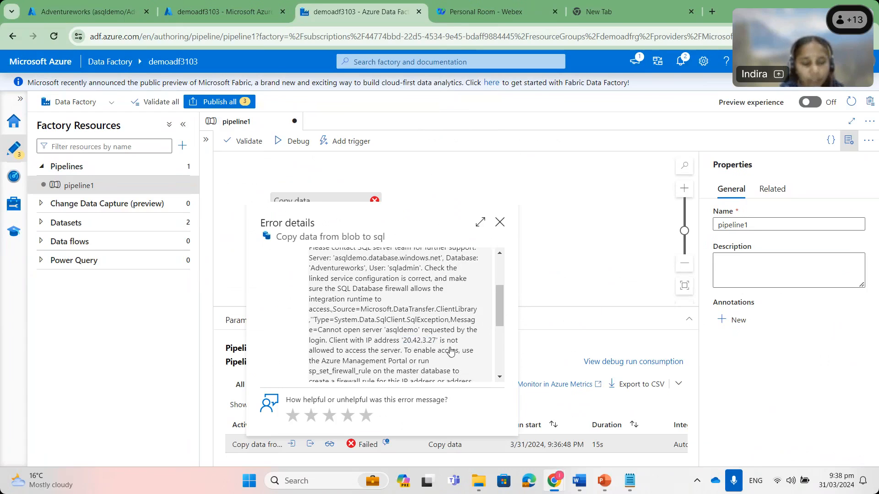
Leave the Adventureworks query editor in the Azure portal, discarding unsaved edits, and open the asqldemo SQL server's networking settings.
{"action": "left_click", "coordinate": [118, 16]}
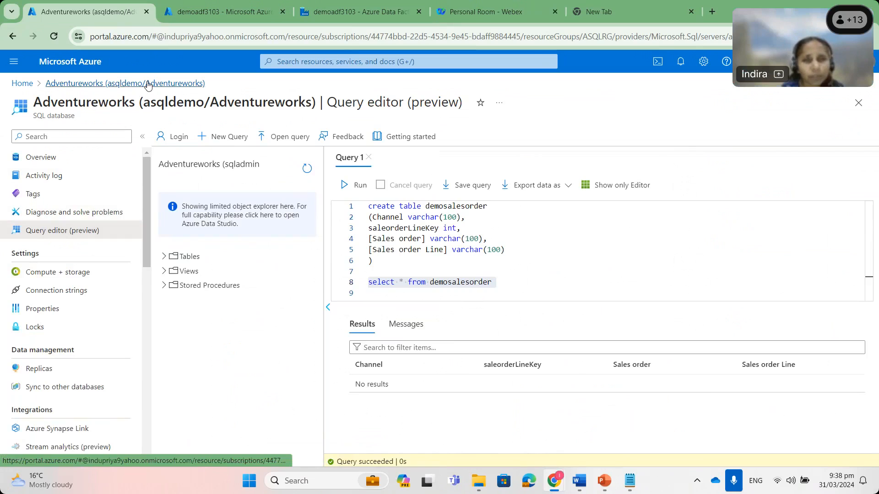
{"action": "left_click_drag", "start_coordinate": [146, 238], "coordinate": [152, 301]}
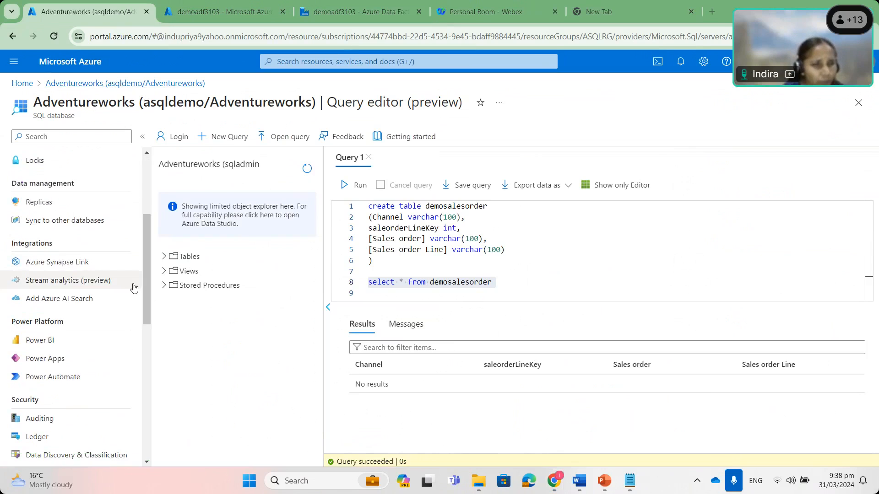
{"action": "left_click_drag", "start_coordinate": [145, 288], "coordinate": [141, 199]}
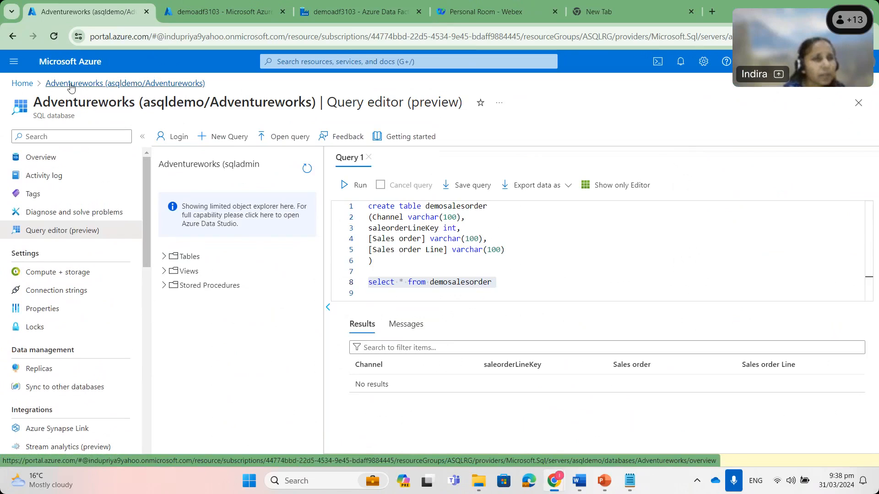
{"action": "left_click", "coordinate": [24, 85]}
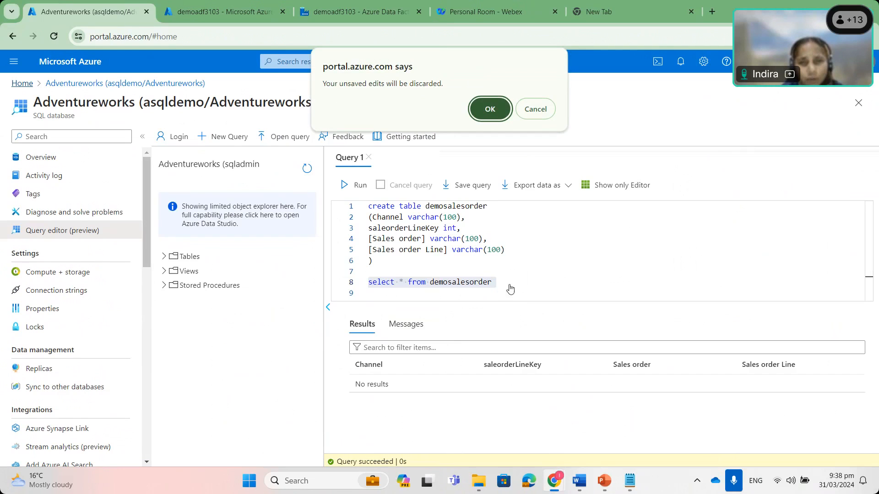
{"action": "left_click", "coordinate": [536, 109]}
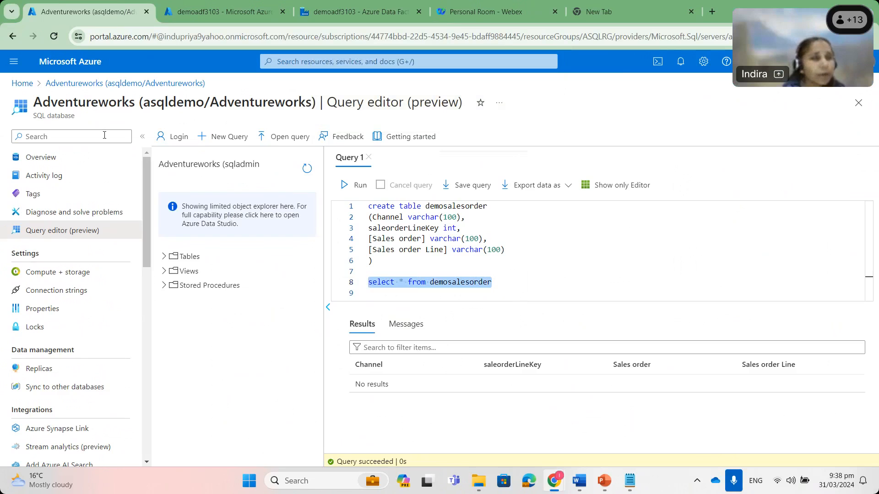
{"action": "left_click", "coordinate": [23, 86]}
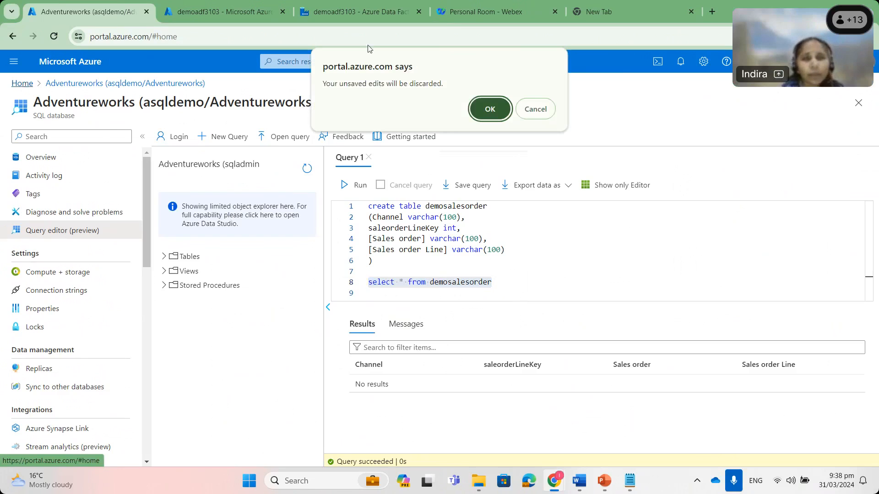
{"action": "left_click", "coordinate": [489, 110]}
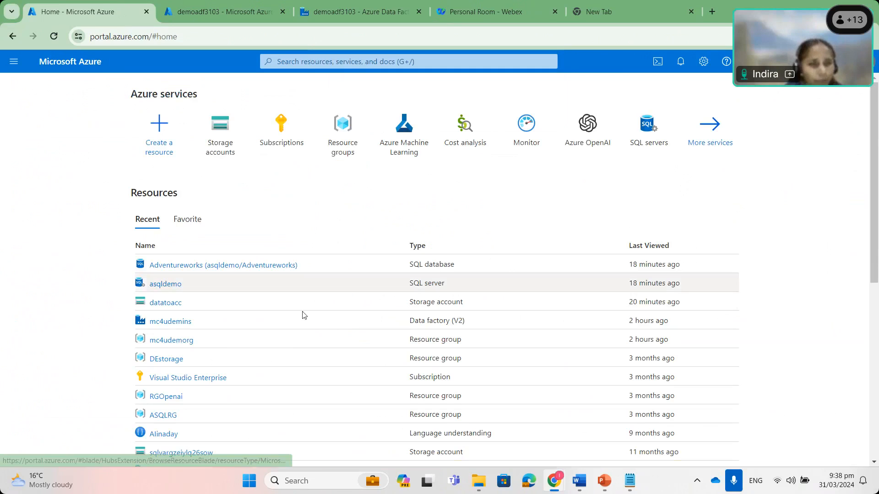
{"action": "left_click", "coordinate": [162, 286]}
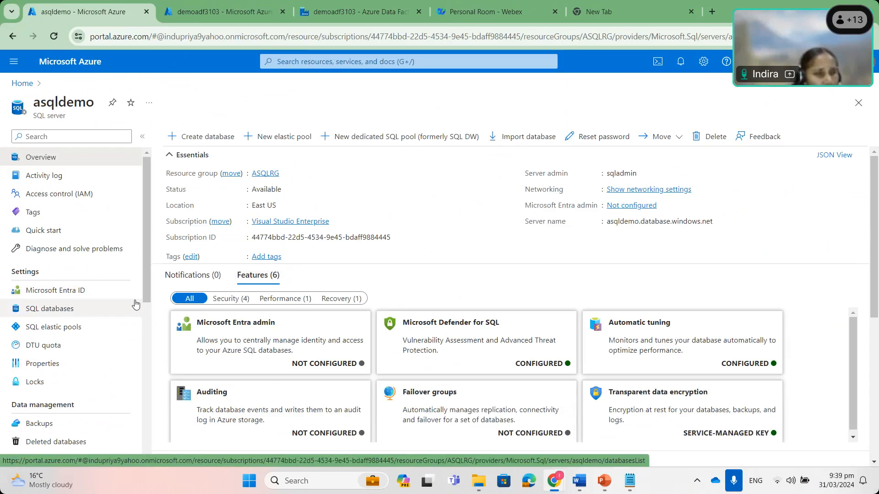
{"action": "left_click_drag", "start_coordinate": [146, 284], "coordinate": [154, 395]}
{"action": "left_click", "coordinate": [44, 304]}
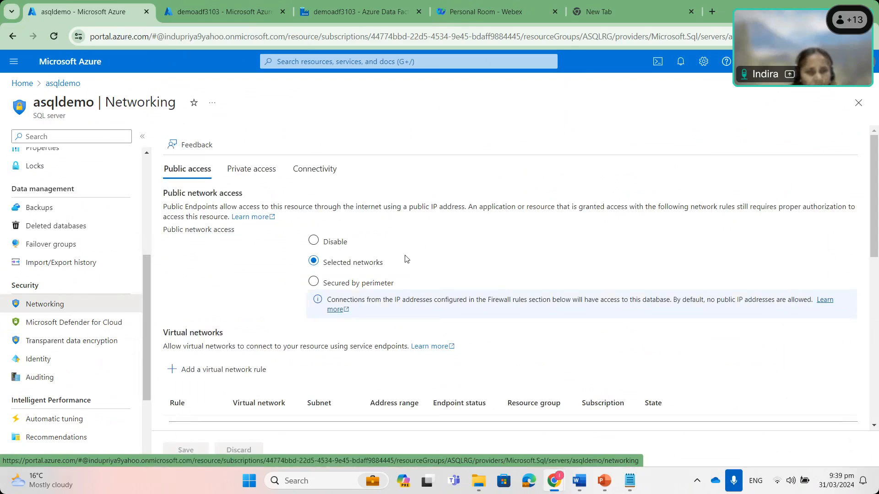
Add the current client IPv4 address to the asqldemo server's firewall rules and save the change.
{"action": "scroll", "coordinate": [406, 260], "scroll_direction": "down", "scroll_amount": 5}
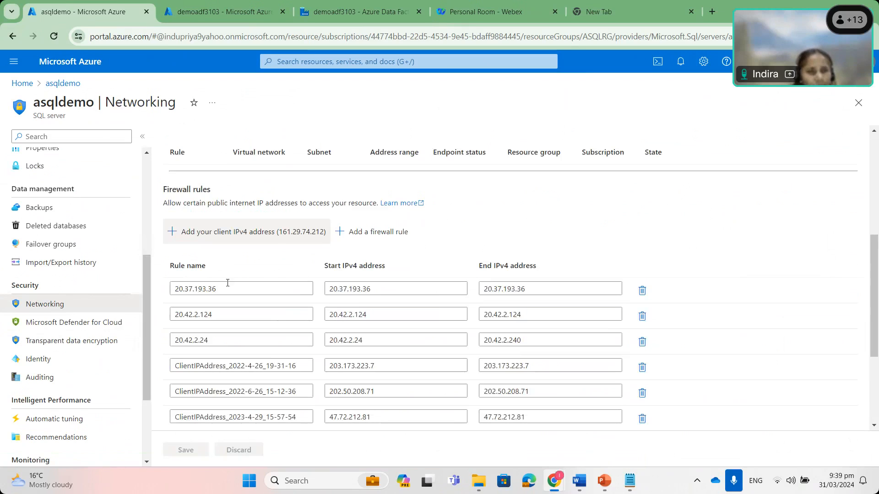
{"action": "left_click", "coordinate": [220, 236]}
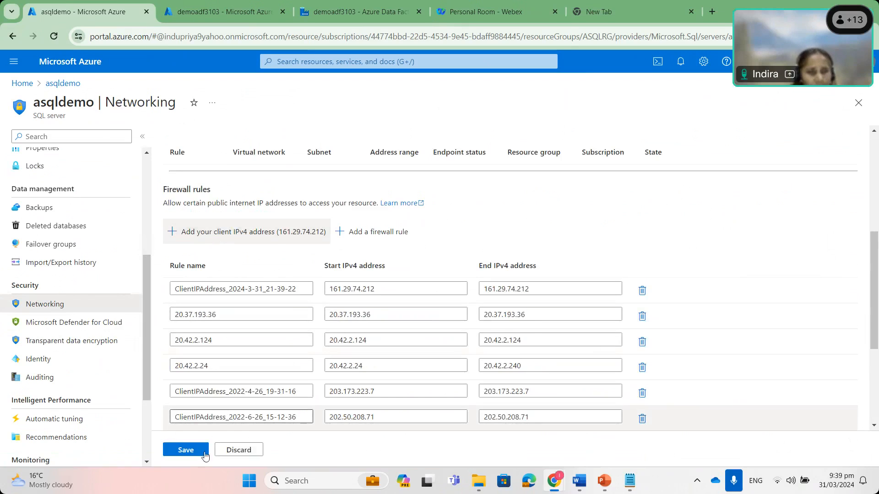
{"action": "left_click", "coordinate": [188, 450]}
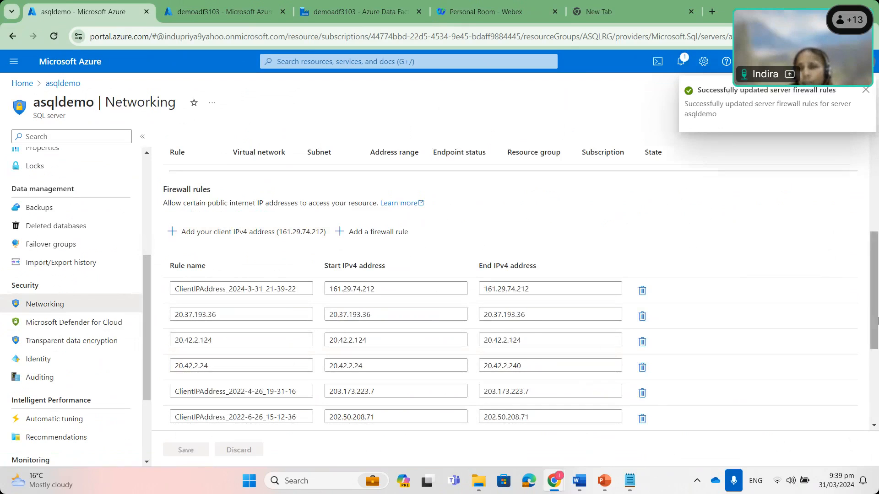
Review the existing firewall rules and begin a new firewall rule named ddd.
{"action": "scroll", "coordinate": [287, 387], "scroll_direction": "down", "scroll_amount": 4}
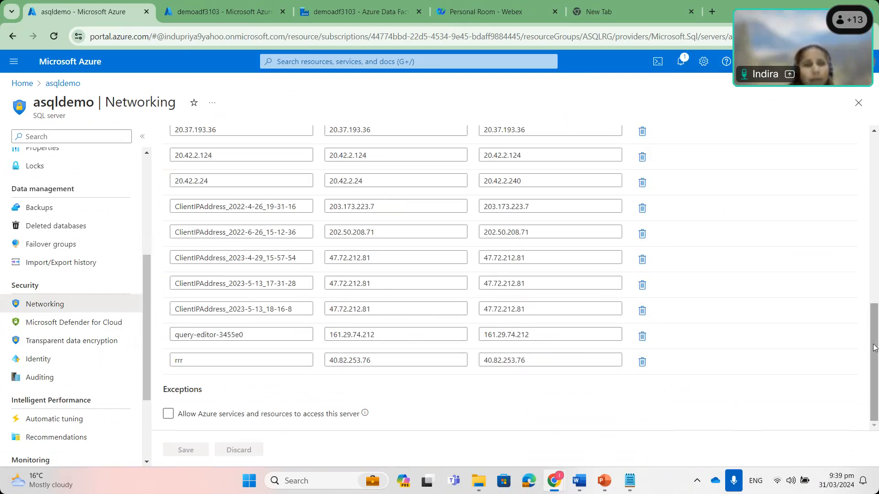
{"action": "left_click", "coordinate": [871, 242]}
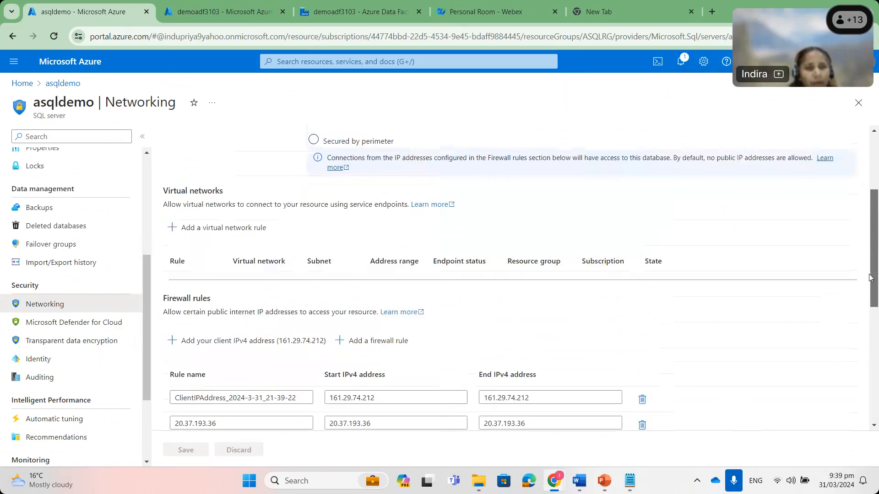
{"action": "left_click_drag", "start_coordinate": [870, 277], "coordinate": [870, 324]}
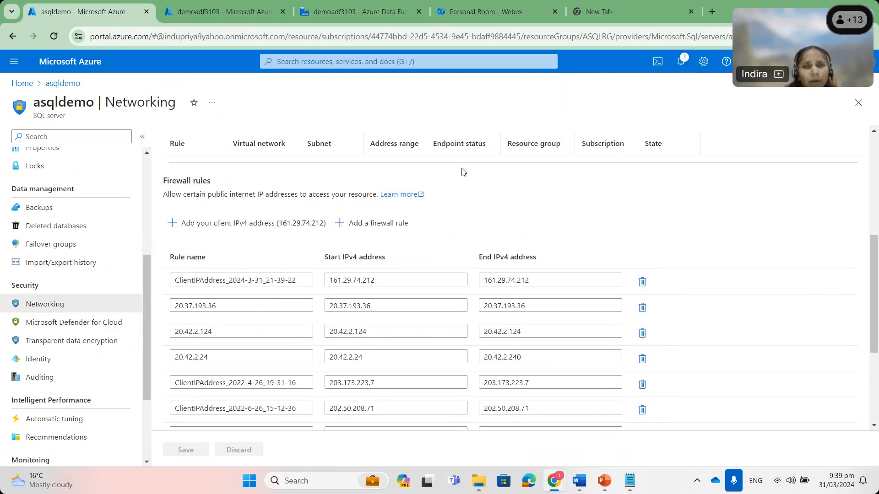
{"action": "left_click", "coordinate": [366, 226]}
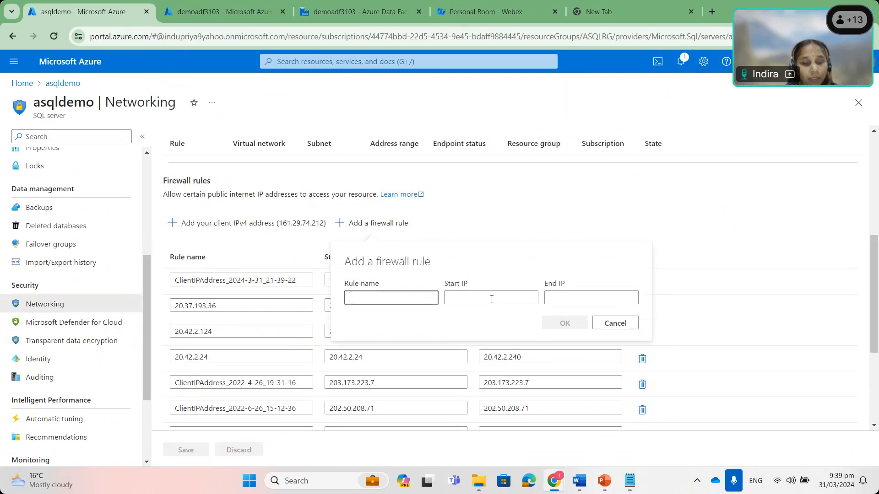
{"action": "type", "text": "ddd"}
{"action": "key", "text": "Tab"}
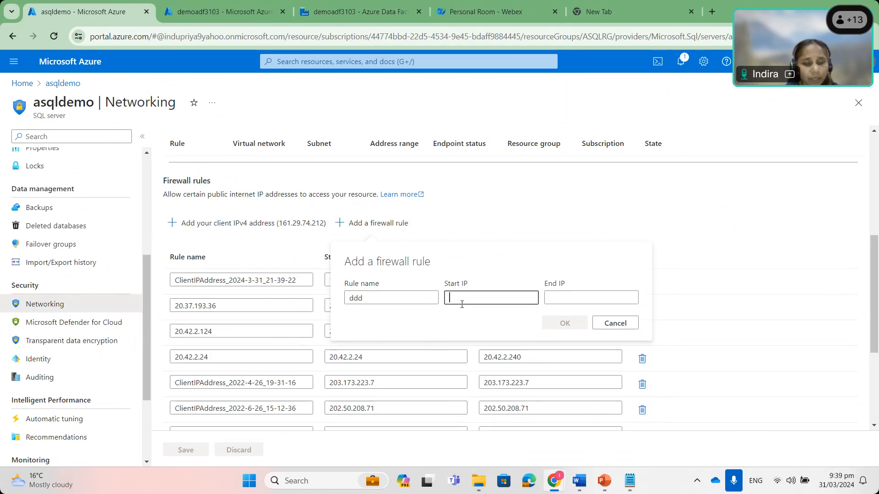
{"action": "type", "text": "select * from demosalesorder"}
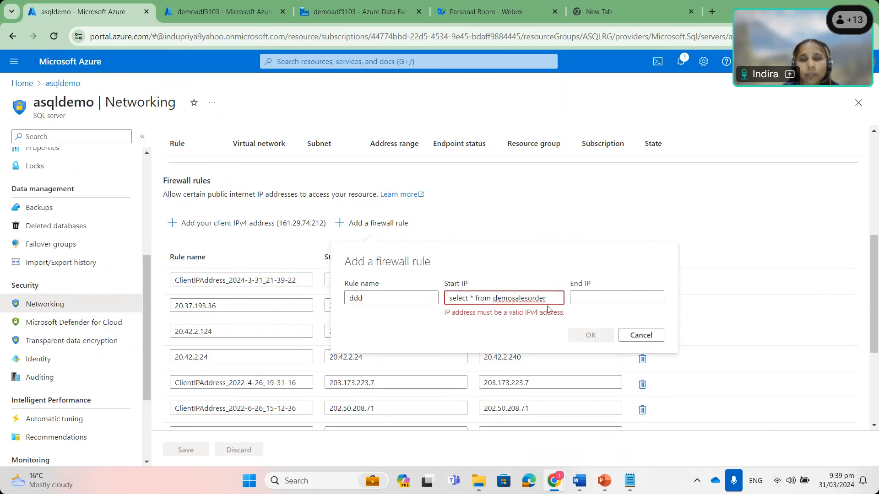
{"action": "key", "text": "BackSpace"}
{"action": "key", "text": "BackSpace"}
{"action": "key", "text": "BackSpace"}
{"action": "key", "text": "BackSpace"}
{"action": "key", "text": "BackSpace"}
{"action": "key", "text": "BackSpace"}
{"action": "key", "text": "BackSpace"}
{"action": "key", "text": "BackSpace"}
{"action": "key", "text": "BackSpace"}
{"action": "key", "text": "BackSpace"}
{"action": "key", "text": "BackSpace"}
{"action": "key", "text": "BackSpace"}
{"action": "key", "text": "BackSpace"}
{"action": "key", "text": "BackSpace"}
{"action": "key", "text": "BackSpace"}
{"action": "key", "text": "BackSpace"}
{"action": "key", "text": "BackSpace"}
{"action": "key", "text": "BackSpace"}
{"action": "key", "text": "BackSpace"}
{"action": "key", "text": "BackSpace"}
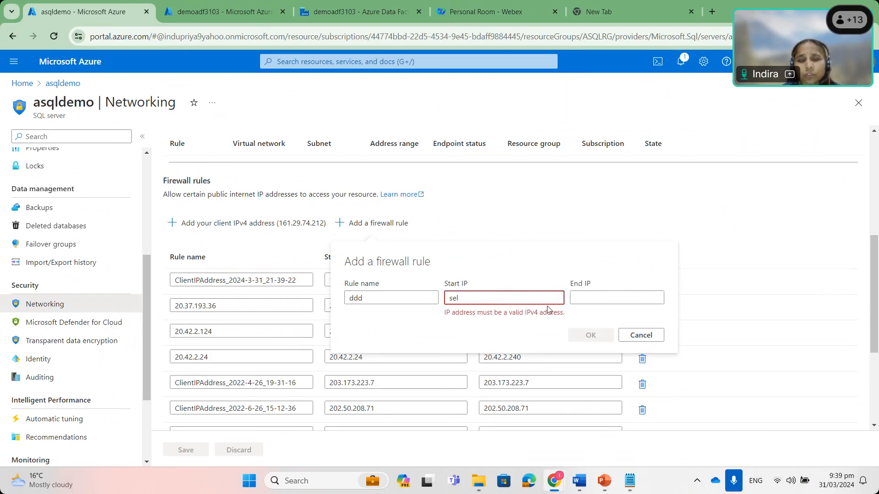
{"action": "key", "text": "BackSpace"}
{"action": "key", "text": "BackSpace"}
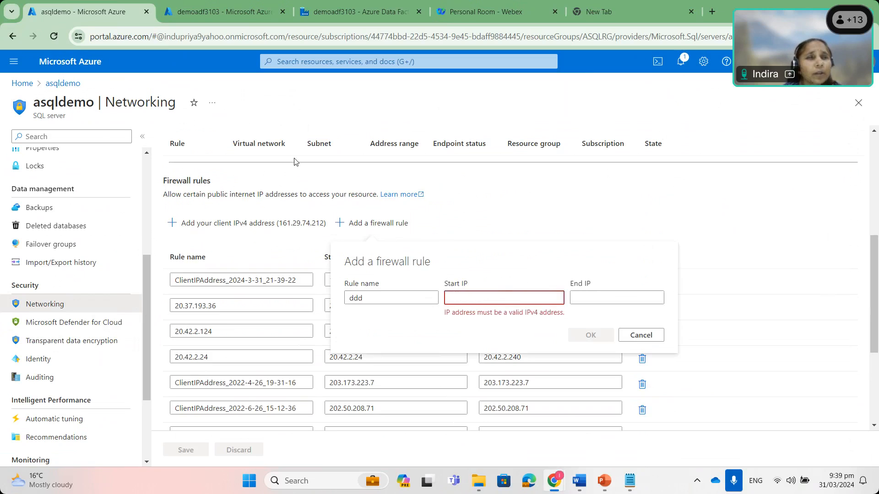
Recheck the blocked client IP address in the copy activity's error details and enter 20.42.3.27 as the start IP of firewall rule ddd.
{"action": "left_click", "coordinate": [241, 14]}
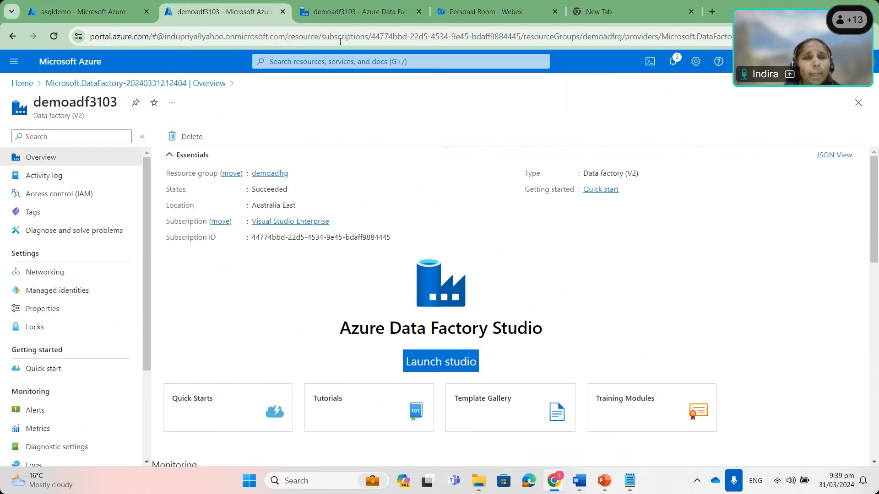
{"action": "left_click", "coordinate": [317, 16]}
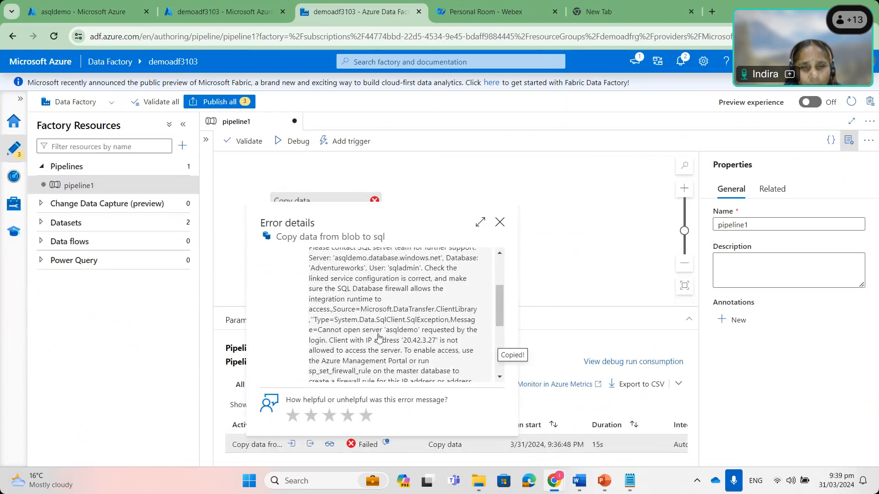
{"action": "scroll", "coordinate": [395, 346], "scroll_direction": "down", "scroll_amount": 3}
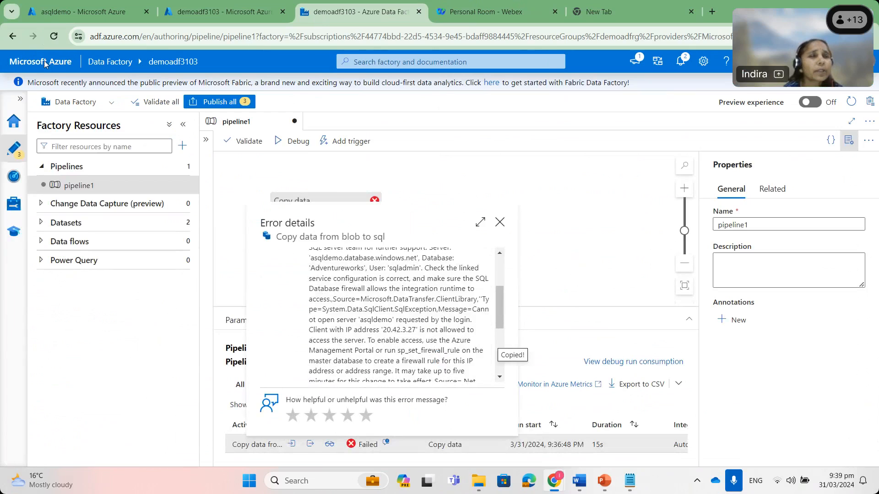
{"action": "left_click", "coordinate": [46, 14]}
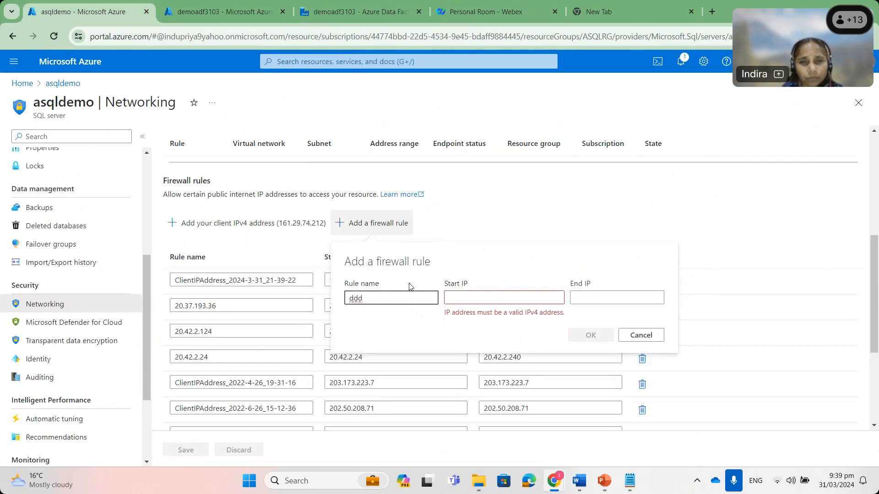
{"action": "left_click", "coordinate": [460, 300]}
{"action": "type", "text": "20"}
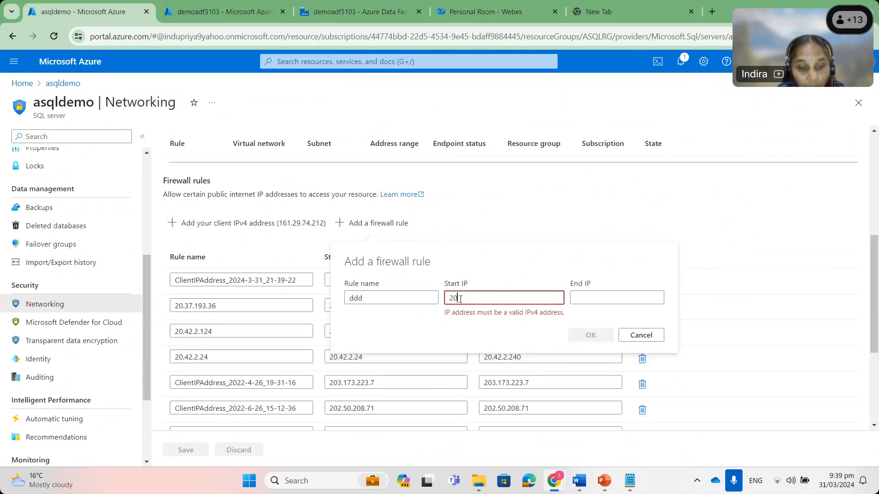
{"action": "type", "text": ".42"}
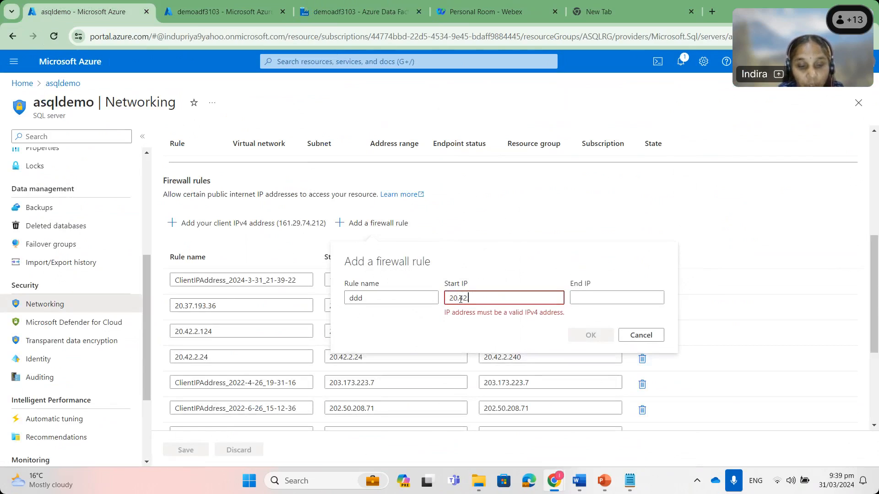
{"action": "type", "text": ".3.27"}
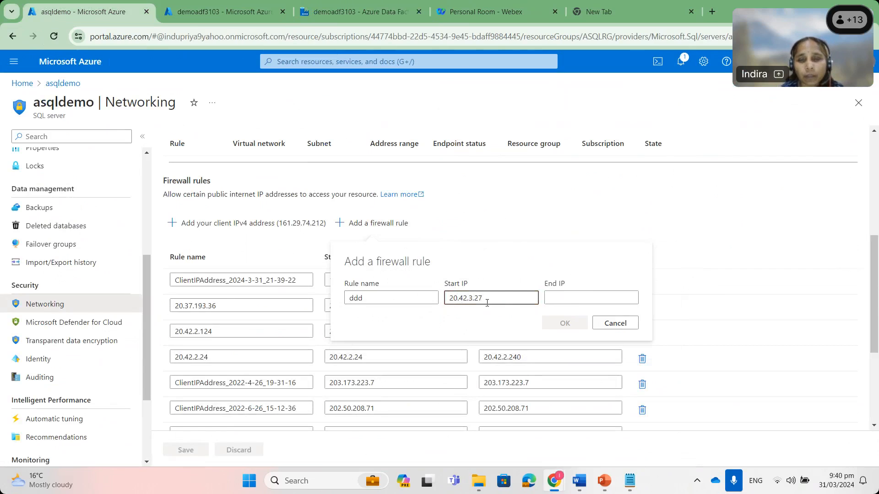
Set the end IP of firewall rule ddd to 20.42.3.27 and add the rule to the asqldemo server's list.
{"action": "left_click", "coordinate": [567, 296]}
{"action": "type", "text": "2"}
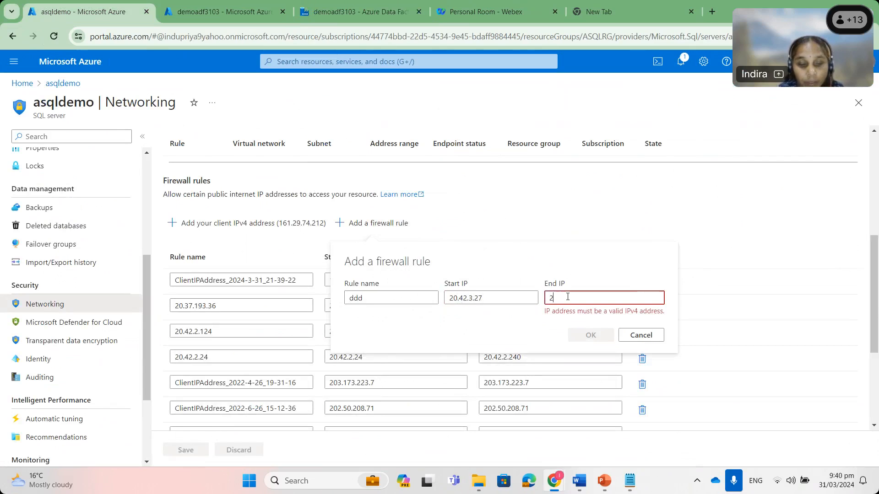
{"action": "type", "text": "0.42"}
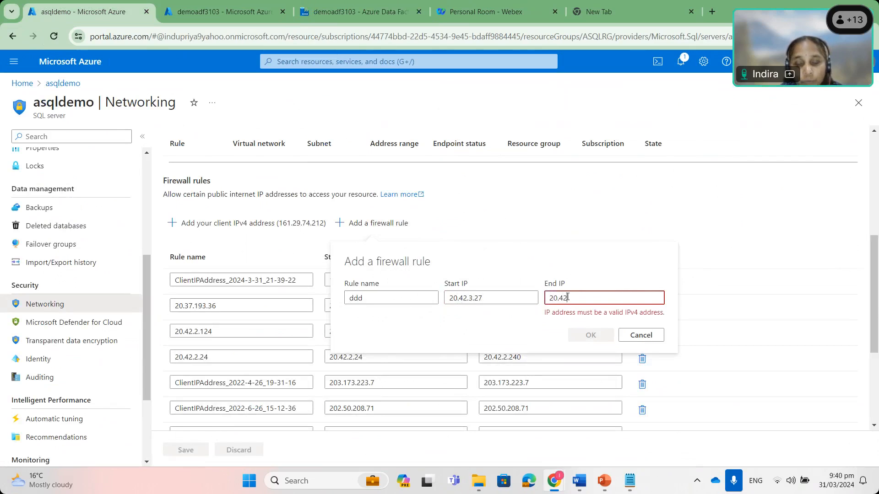
{"action": "type", "text": ".3.27"}
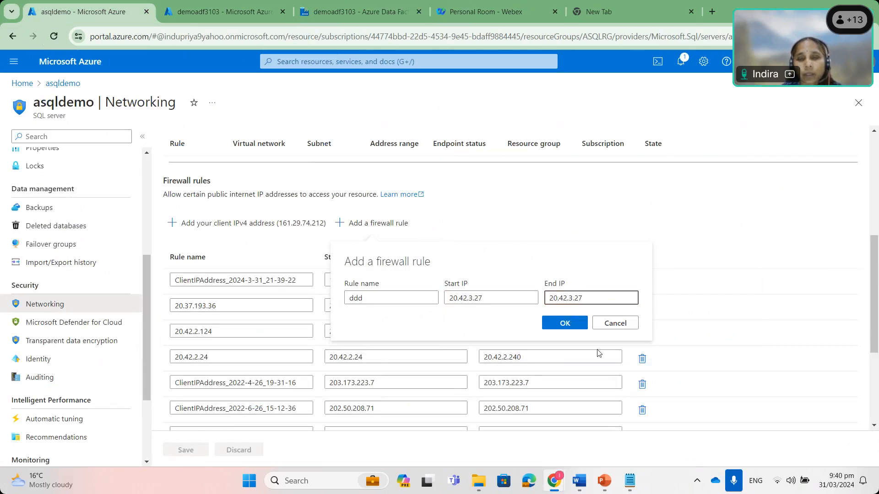
{"action": "left_click", "coordinate": [559, 324]}
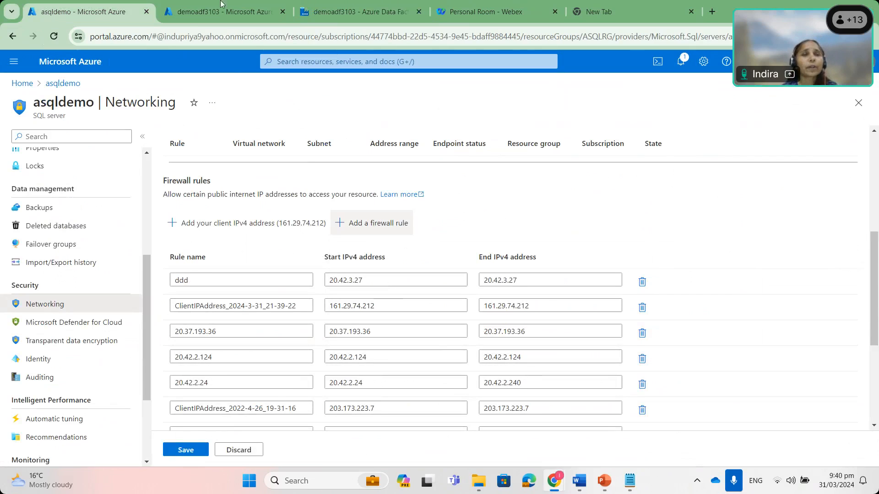
Return to pipeline1 in Data Factory Studio, start another debug run and refresh its status until it finishes.
{"action": "left_click", "coordinate": [229, 19]}
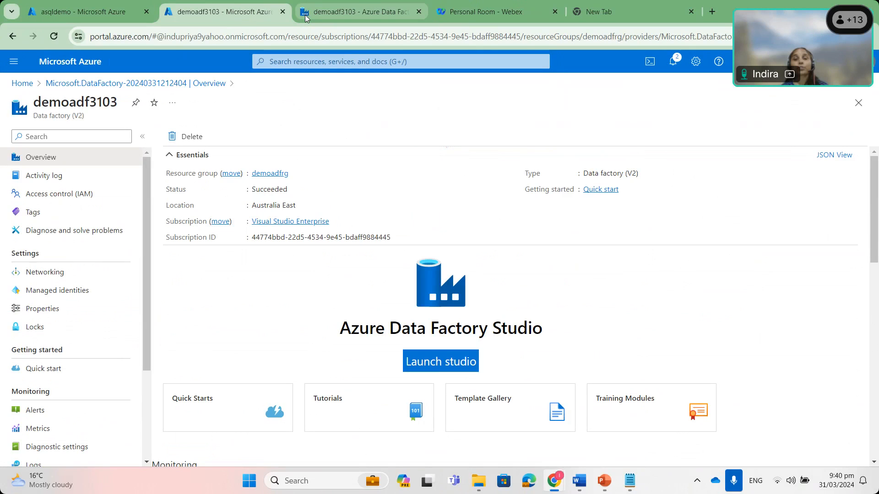
{"action": "left_click", "coordinate": [306, 17]}
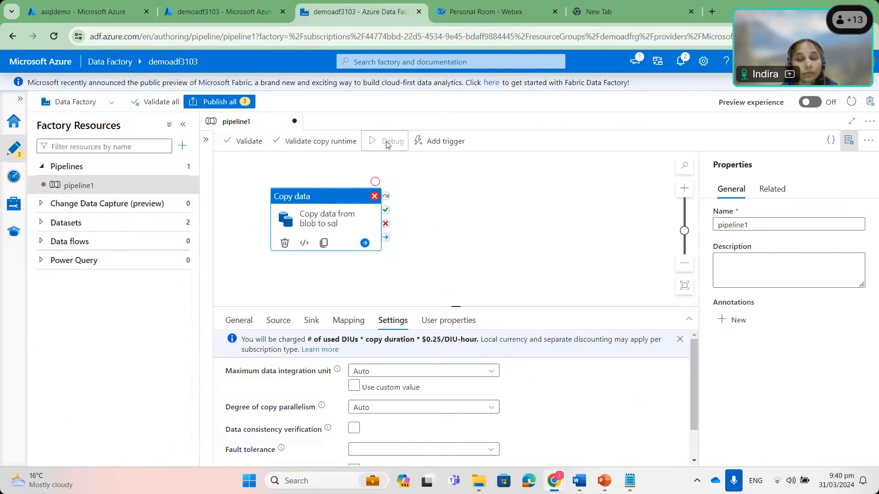
{"action": "left_click", "coordinate": [386, 142]}
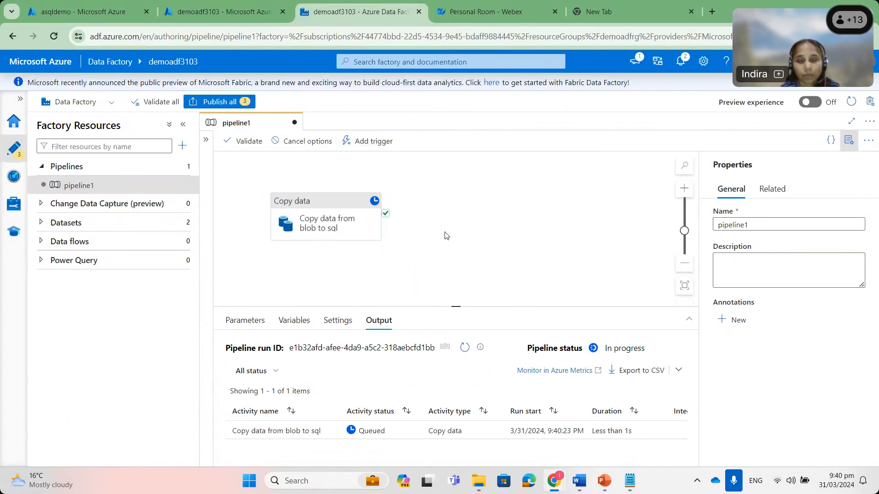
{"action": "left_click", "coordinate": [463, 350]}
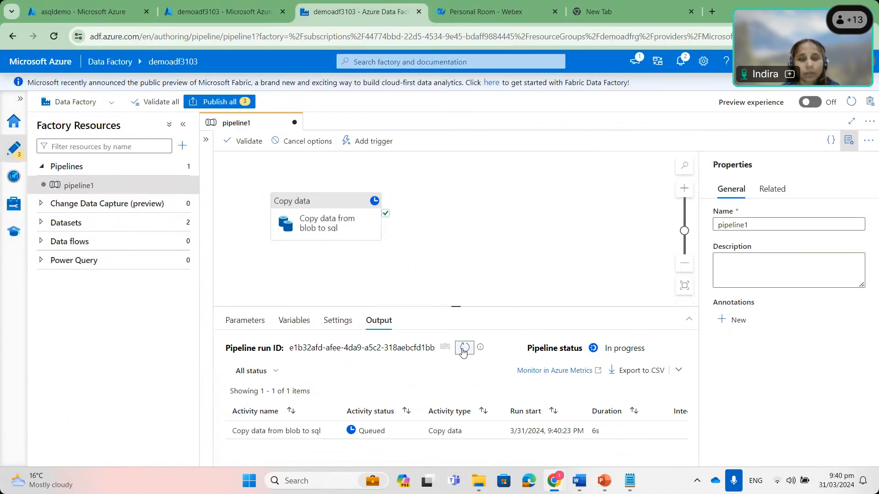
{"action": "left_click", "coordinate": [463, 350]}
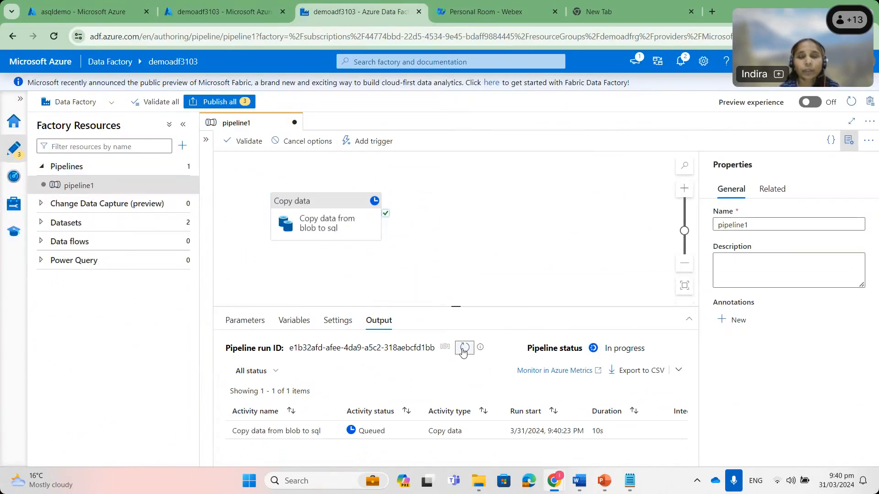
{"action": "left_click", "coordinate": [463, 349]}
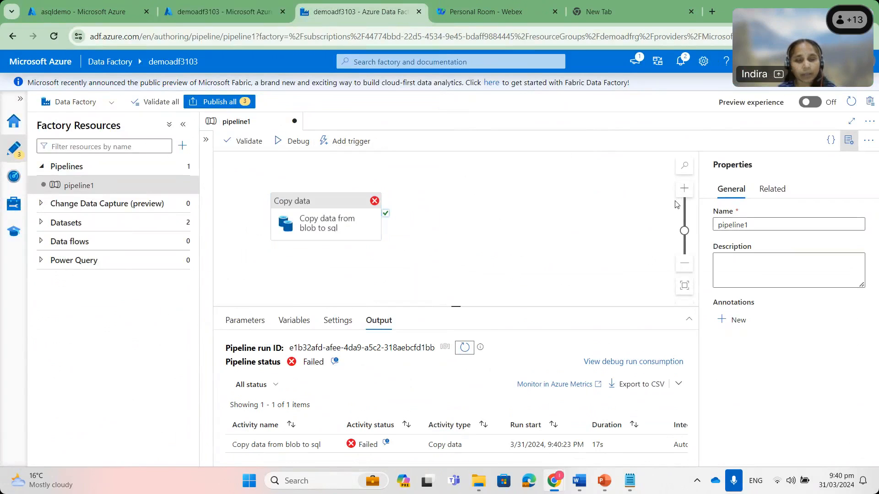
Read the full error details of the copy activity's latest debug run, including the client IP address named there, and close them.
{"action": "left_click", "coordinate": [386, 443]}
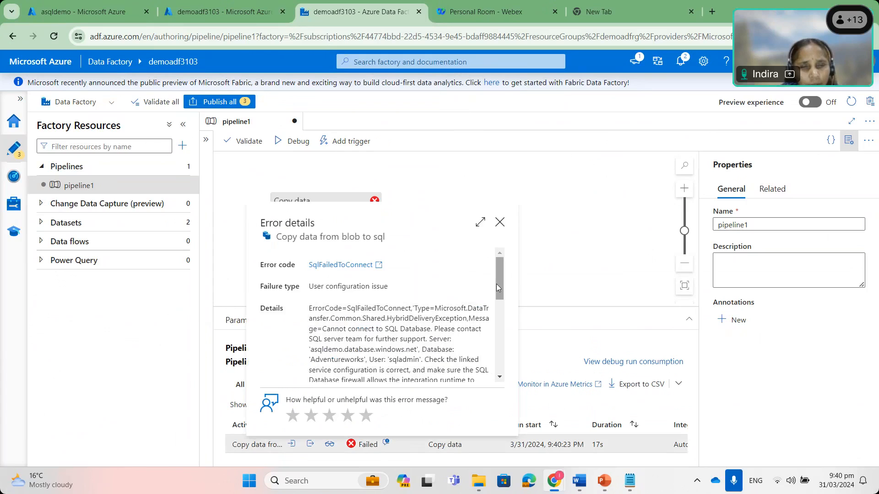
{"action": "scroll", "coordinate": [507, 357], "scroll_direction": "down", "scroll_amount": 5}
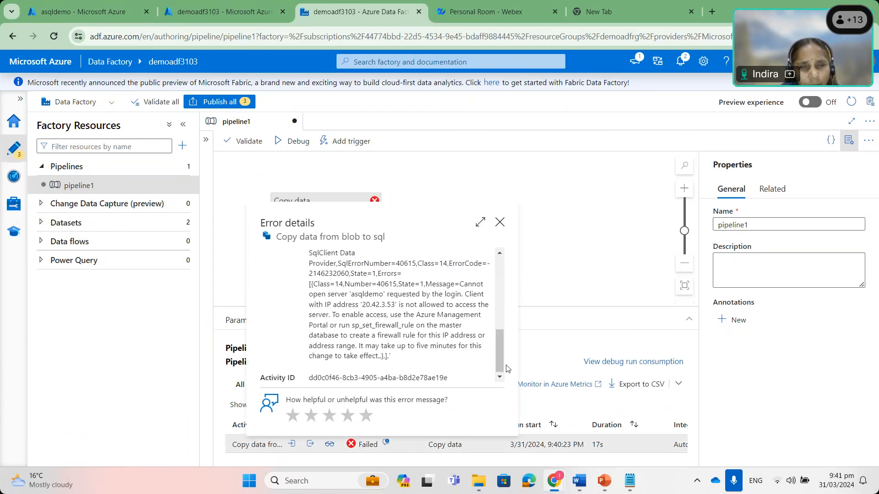
{"action": "scroll", "coordinate": [499, 364], "scroll_direction": "down", "scroll_amount": 2}
{"action": "scroll", "coordinate": [496, 363], "scroll_direction": "up", "scroll_amount": 2}
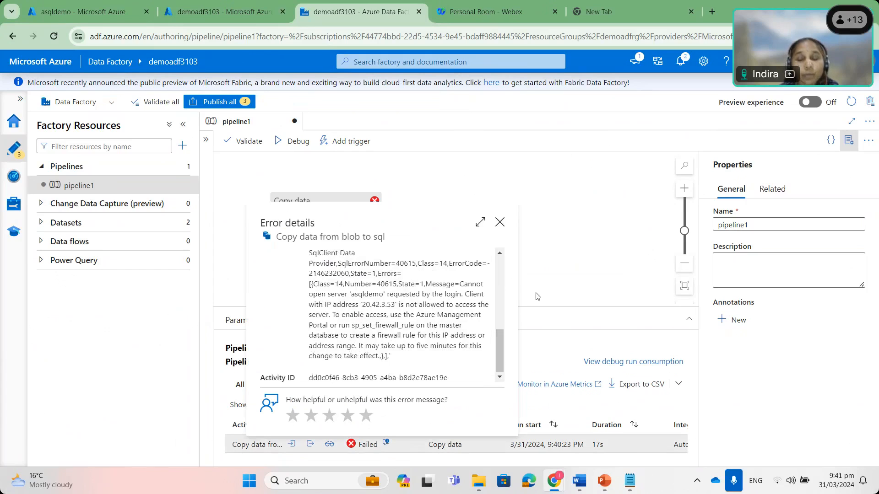
{"action": "left_click", "coordinate": [500, 223]}
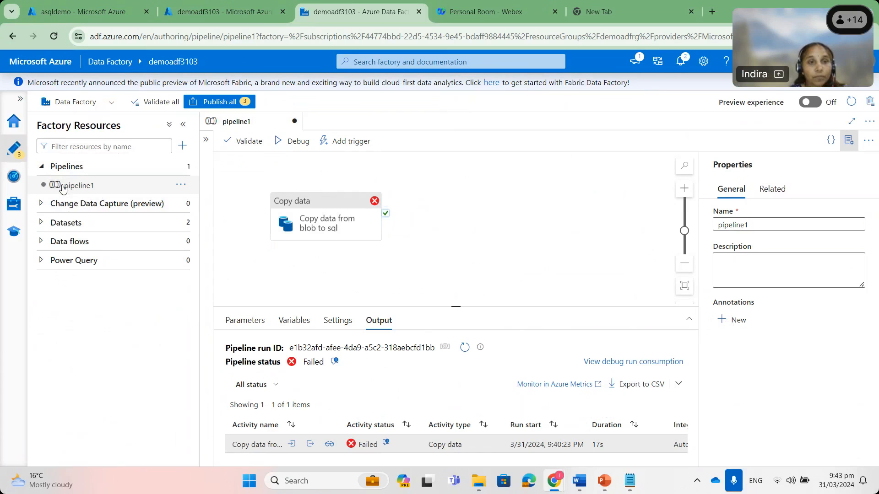
Add a second Copy data activity beside the existing one in pipeline1 and filter the available activities by "da".
{"action": "left_click", "coordinate": [207, 141]}
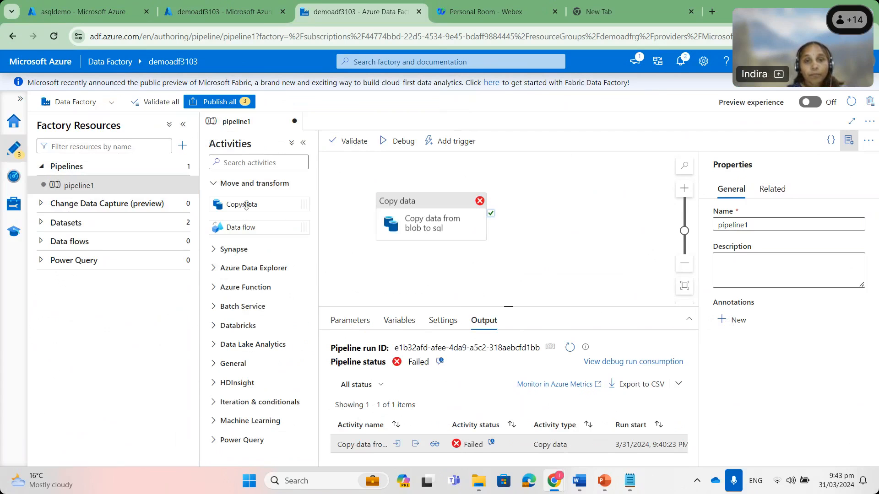
{"action": "left_click_drag", "start_coordinate": [246, 209], "coordinate": [598, 221]}
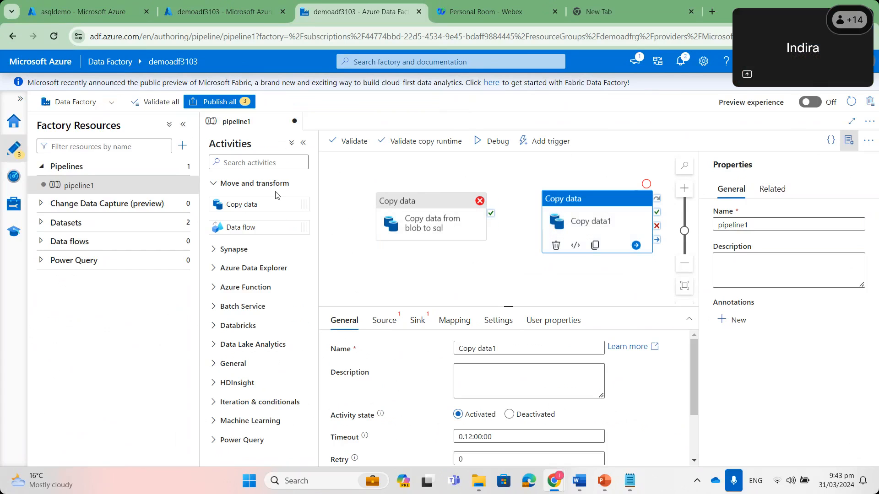
{"action": "left_click", "coordinate": [255, 164]}
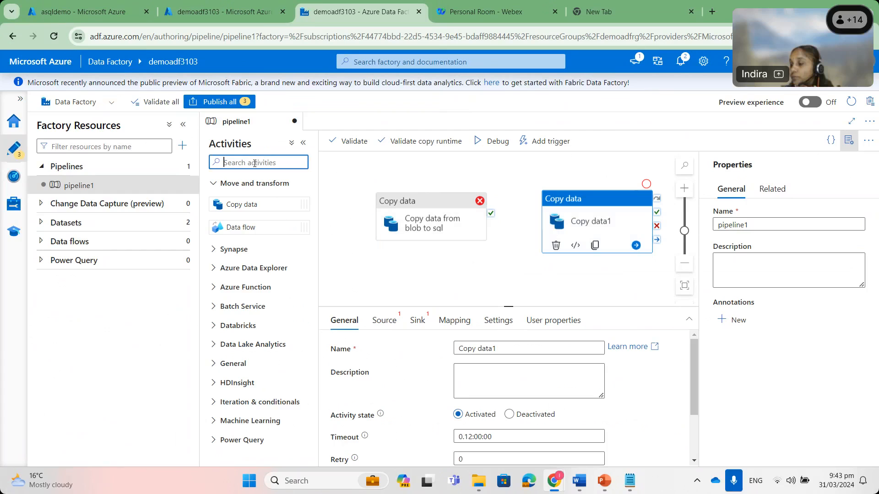
{"action": "type", "text": "da"}
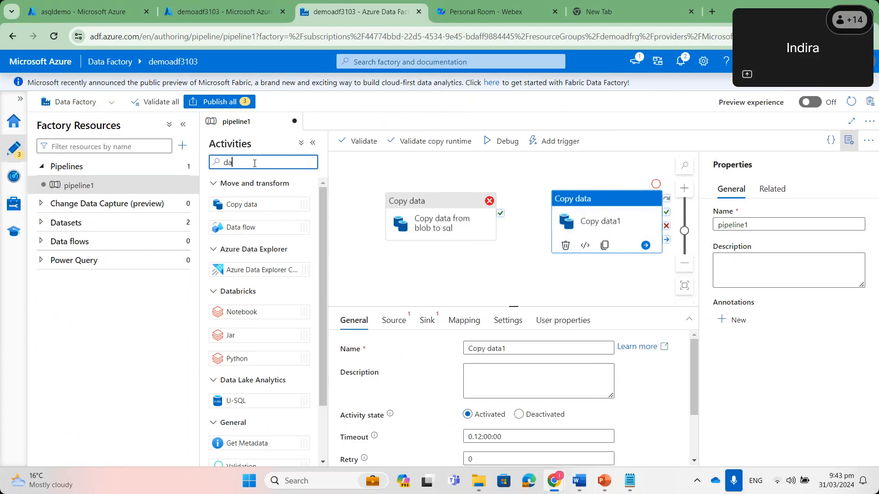
Examine the Data flows resource group with its creation options and the Power Query group in the factory resources.
{"action": "left_click", "coordinate": [73, 245]}
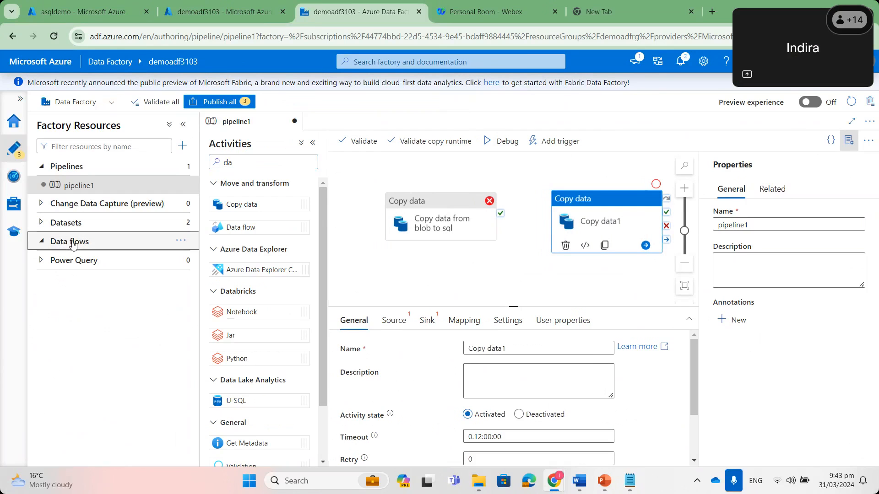
{"action": "left_click", "coordinate": [42, 242]}
{"action": "left_click", "coordinate": [42, 243]}
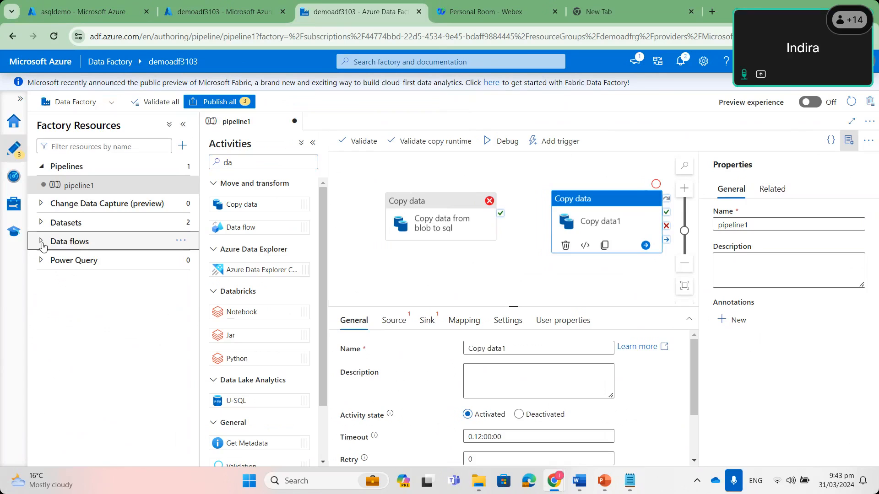
{"action": "left_click", "coordinate": [181, 241]}
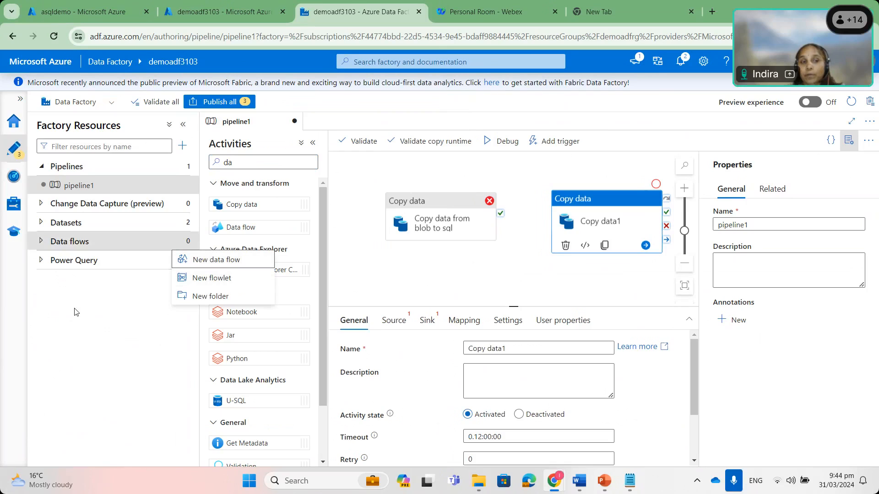
{"action": "left_click", "coordinate": [97, 264]}
{"action": "left_click", "coordinate": [96, 264]}
{"action": "left_click", "coordinate": [96, 264]}
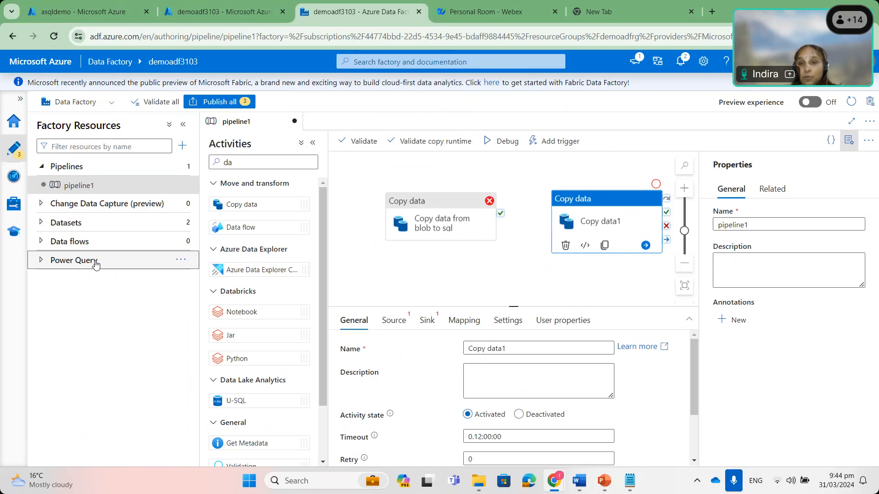
Begin a new source dataset for the second Copy data activity and search the data stores for "powerbi data".
{"action": "left_click", "coordinate": [393, 320]}
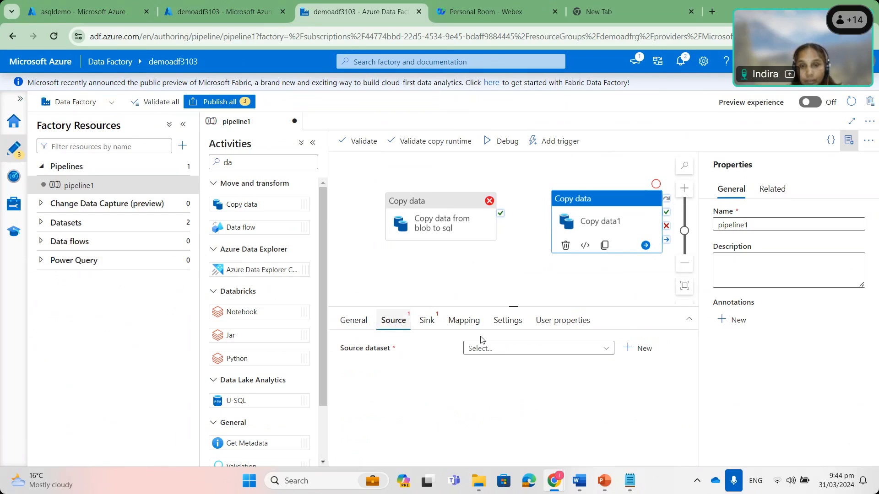
{"action": "left_click", "coordinate": [644, 350]}
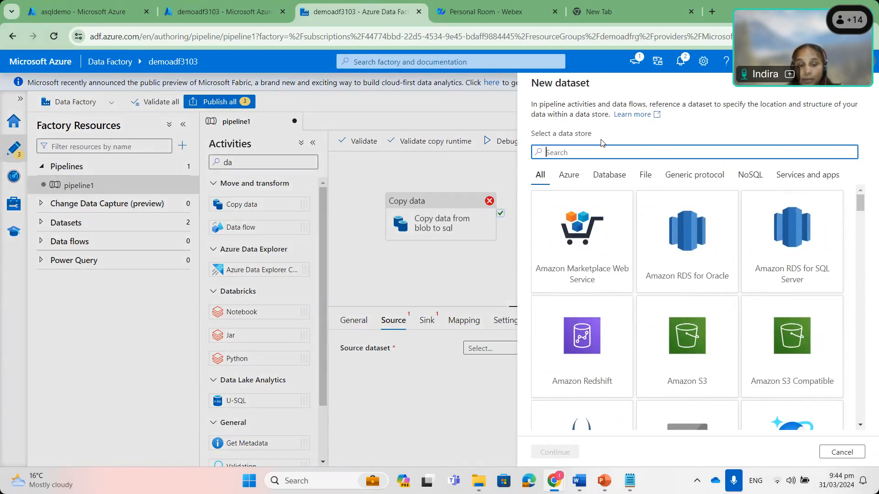
{"action": "type", "text": "power"}
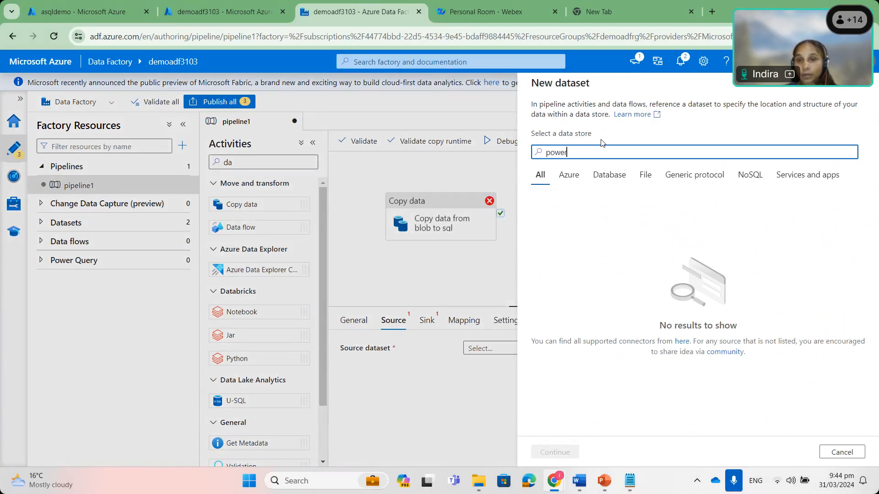
{"action": "type", "text": "bi data"}
Search the data stores for the new source dataset by "powerb" and by "dataflow".
{"action": "key", "text": "BackSpace"}
{"action": "key", "text": "BackSpace"}
{"action": "key", "text": "BackSpace"}
{"action": "key", "text": "BackSpace"}
{"action": "key", "text": "BackSpace"}
{"action": "key", "text": "BackSpace"}
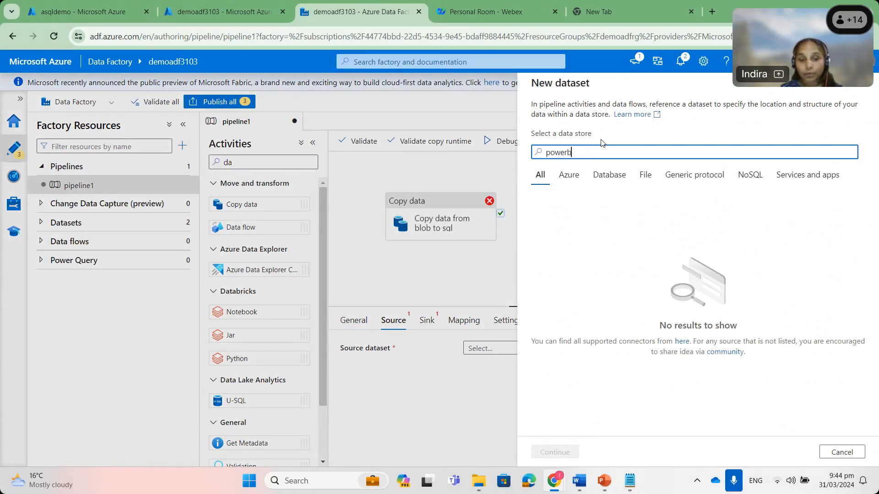
{"action": "key", "text": "BackSpace"}
{"action": "key", "text": "BackSpace"}
{"action": "key", "text": "BackSpace"}
{"action": "key", "text": "BackSpace"}
{"action": "key", "text": "BackSpace"}
{"action": "key", "text": "BackSpace"}
{"action": "type", "text": "data"}
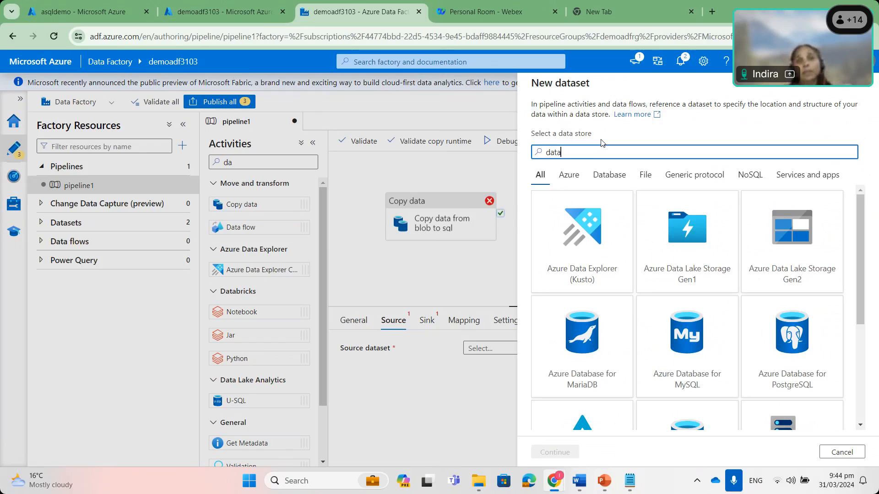
{"action": "type", "text": "flo"}
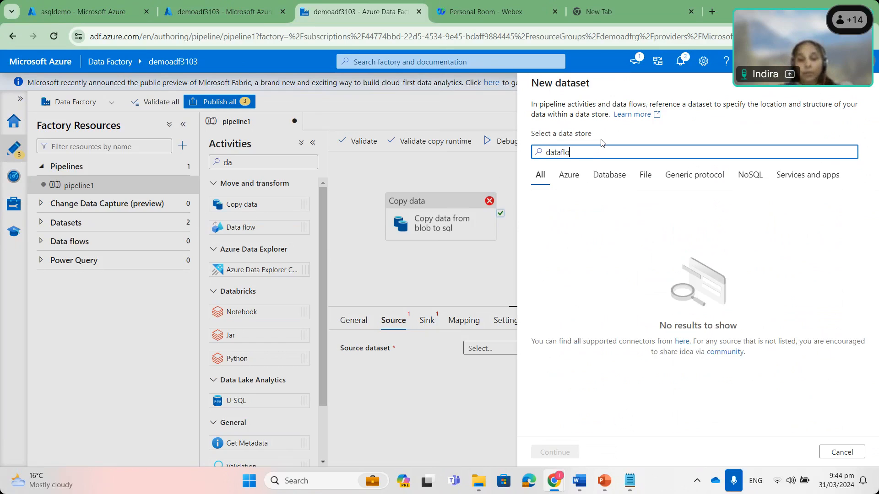
{"action": "type", "text": "w"}
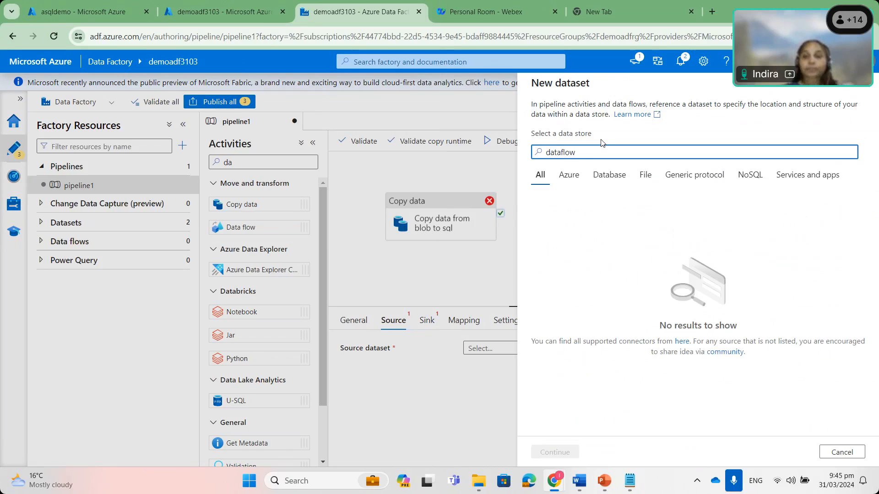
Clear the data store search and cancel the new source dataset for the second Copy data activity.
{"action": "key", "text": "BackSpace"}
{"action": "key", "text": "BackSpace"}
{"action": "key", "text": "BackSpace"}
{"action": "key", "text": "BackSpace"}
{"action": "key", "text": "BackSpace"}
{"action": "key", "text": "BackSpace"}
{"action": "key", "text": "BackSpace"}
{"action": "key", "text": "BackSpace"}
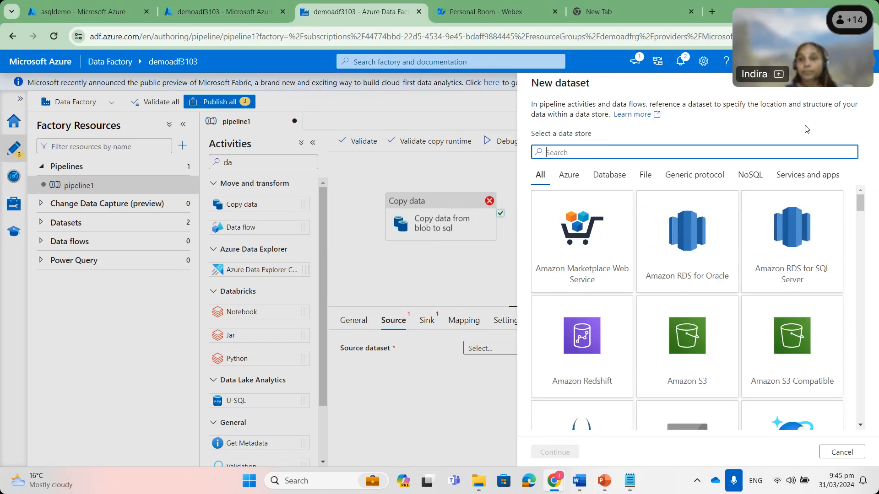
{"action": "left_click", "coordinate": [499, 101]}
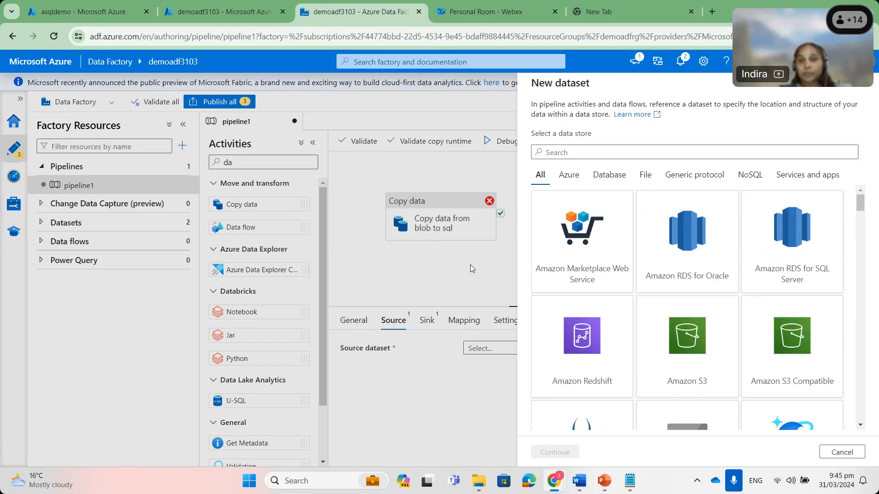
{"action": "key", "text": "Escape"}
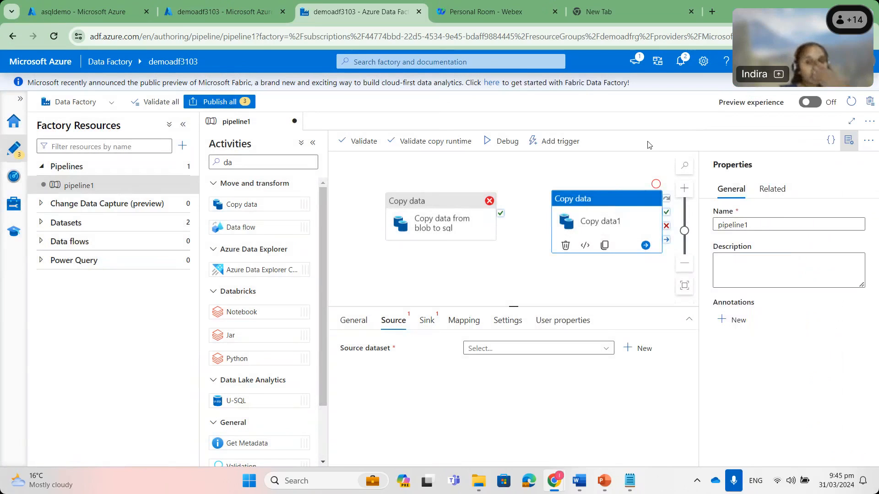
Try to debug pipeline1 with both copy activities in place, review the pipeline validation output and close it.
{"action": "left_click", "coordinate": [454, 213]}
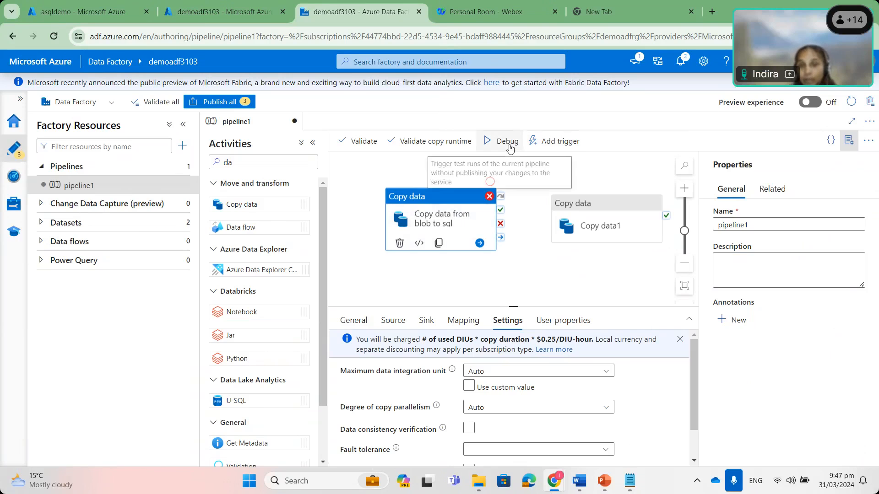
{"action": "left_click", "coordinate": [507, 141]}
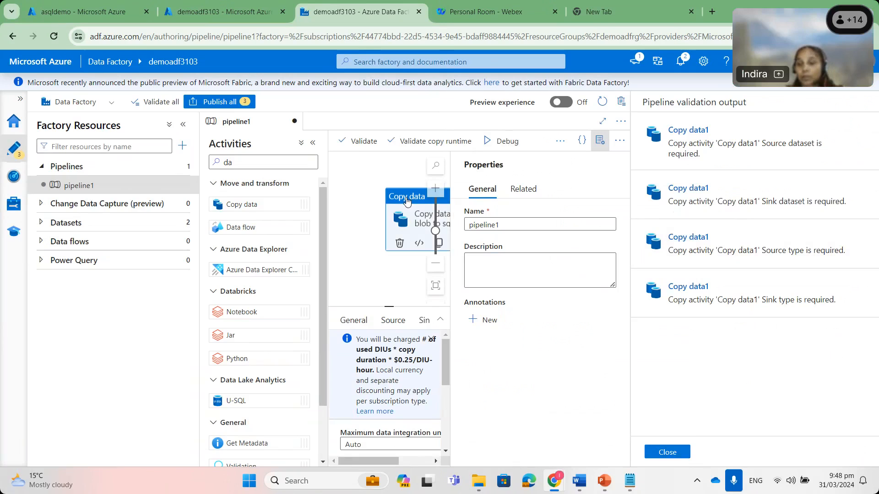
{"action": "left_click", "coordinate": [667, 453]}
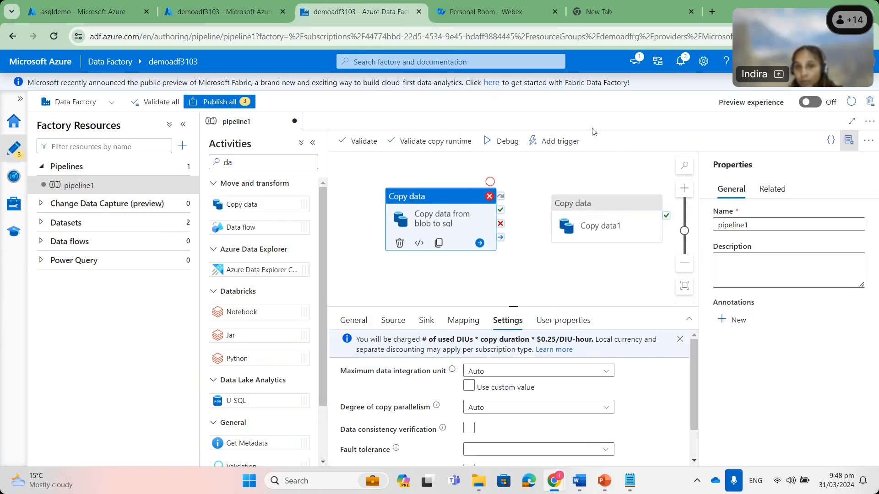
{"action": "left_click", "coordinate": [565, 144]}
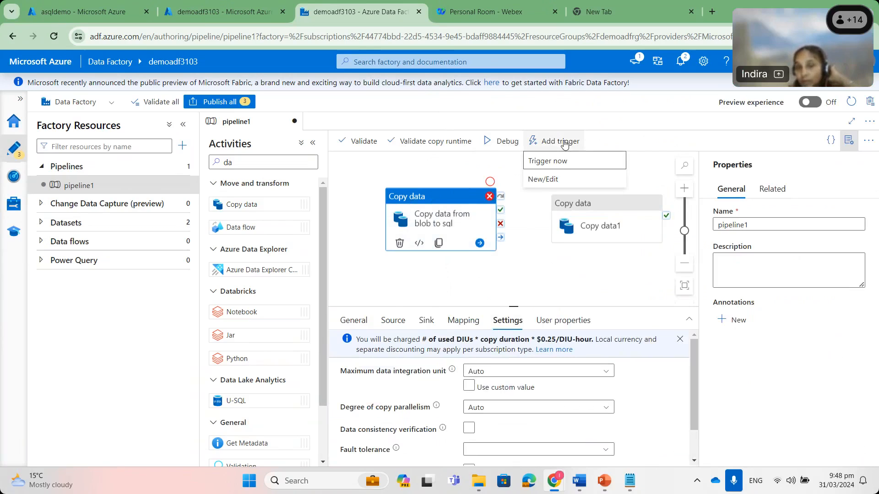
{"action": "left_click", "coordinate": [509, 146]}
{"action": "left_click", "coordinate": [508, 145]}
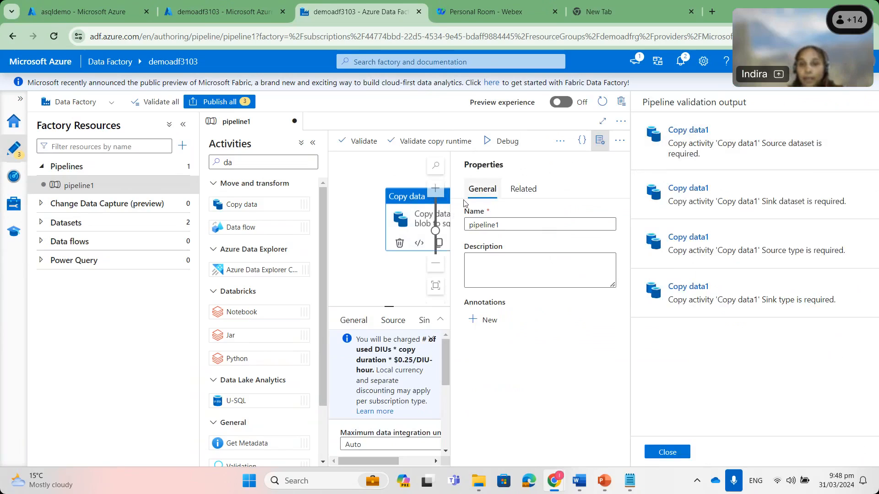
{"action": "left_click", "coordinate": [682, 447]}
Delete the unconfigured Copy data1 activity from pipeline1 and start another debug run of the remaining blob-to-SQL copy.
{"action": "left_click", "coordinate": [628, 206]}
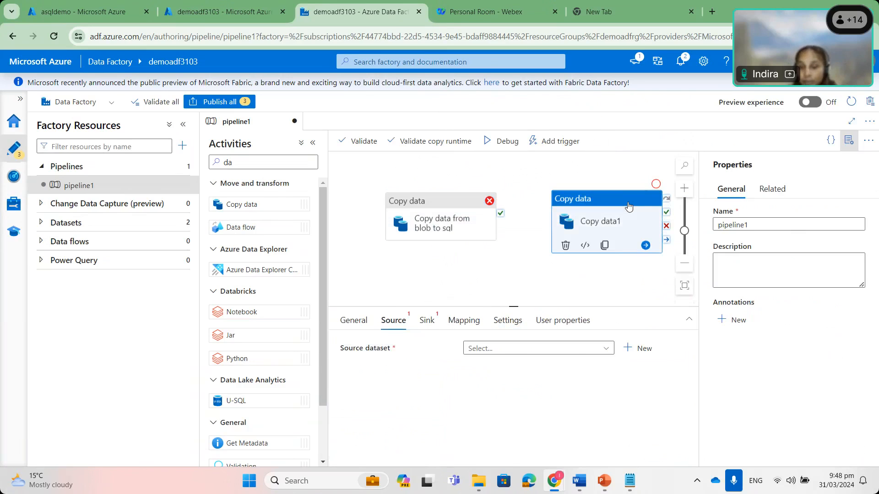
{"action": "key", "text": "Delete"}
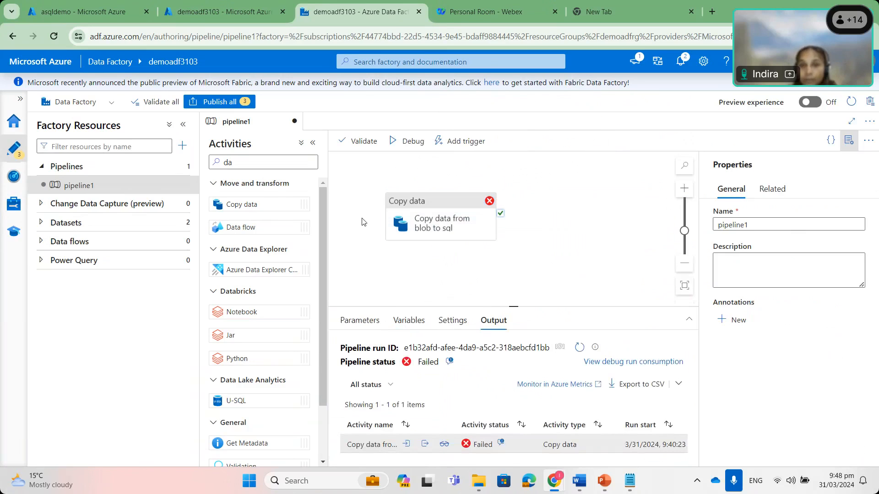
{"action": "left_click", "coordinate": [441, 202]}
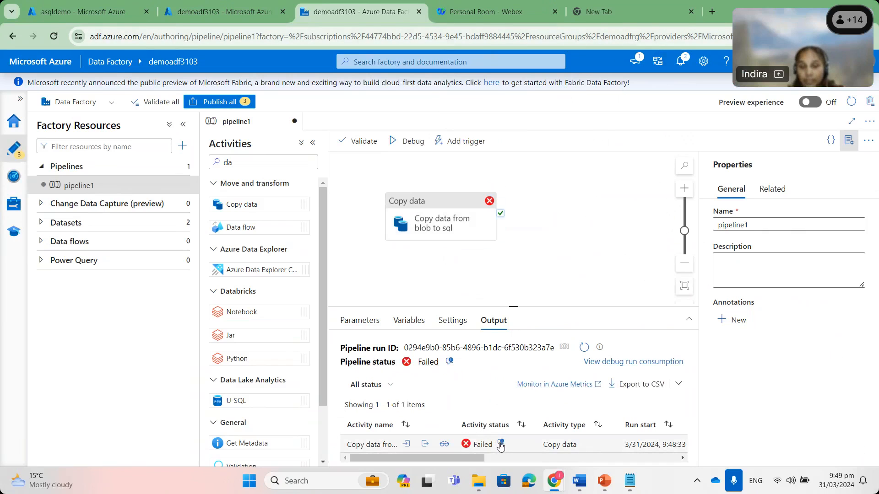
Read the error details of the new blob-to-SQL debug run through to the firewall message and close them.
{"action": "left_click", "coordinate": [501, 444]}
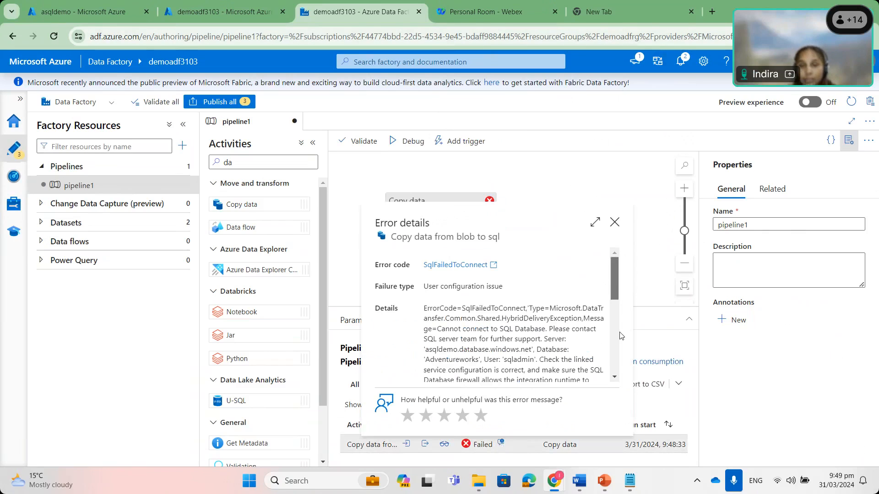
{"action": "scroll", "coordinate": [621, 336], "scroll_direction": "down", "scroll_amount": 5}
{"action": "scroll", "coordinate": [621, 338], "scroll_direction": "down", "scroll_amount": 3}
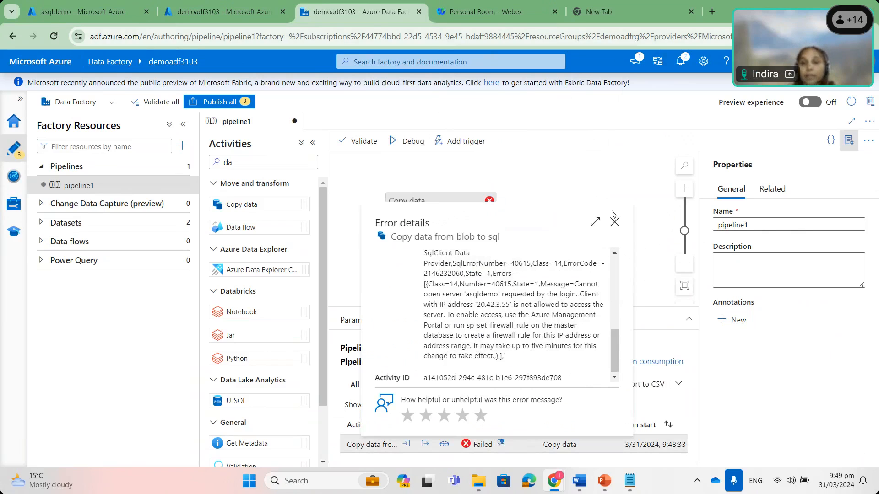
{"action": "left_click", "coordinate": [614, 223]}
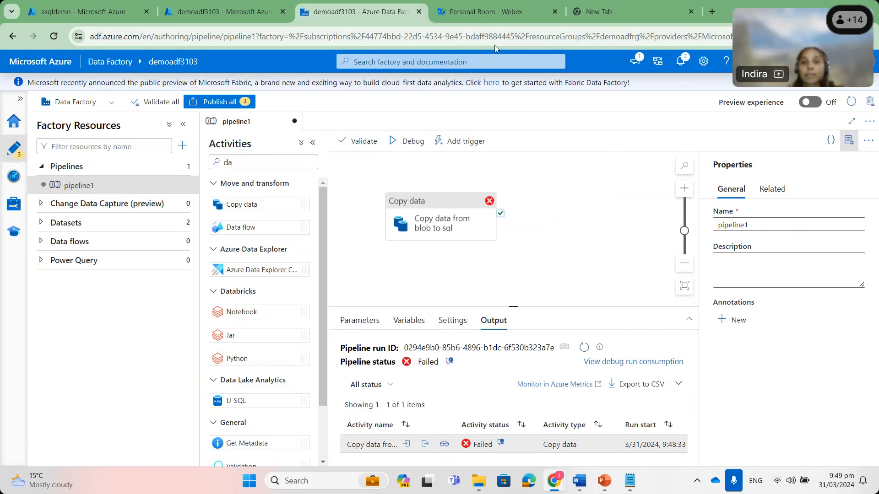